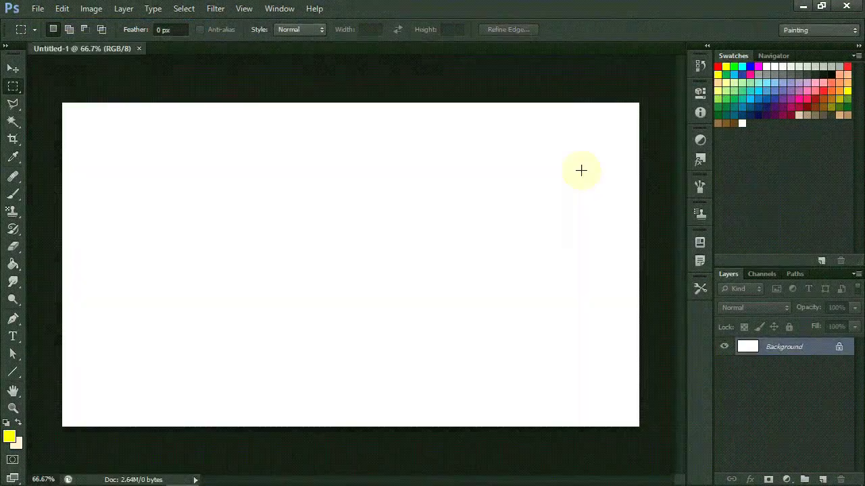
Step: Open the portrait photo of the man in the black cap
left_click(38, 8)
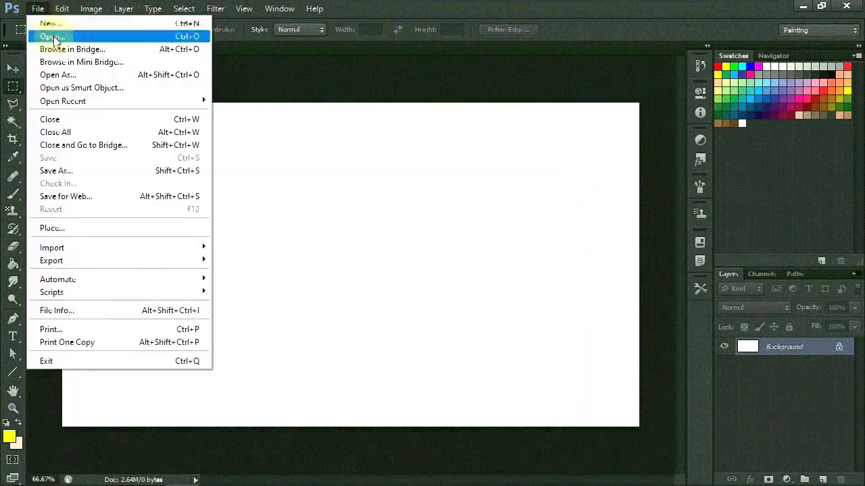
left_click(43, 33)
left_click(612, 343)
left_click(820, 415)
Step: Drag the portrait into Untitled-1 as Layer 1 and center it on the canvas
mouse_move(230, 49)
left_mouse_down()
mouse_move(517, 329)
mouse_move(295, 212)
left_mouse_up()
key("v")
left_click(708, 203)
mouse_move(405, 203)
left_mouse_down()
mouse_move(432, 210)
mouse_move(427, 192)
left_mouse_up()
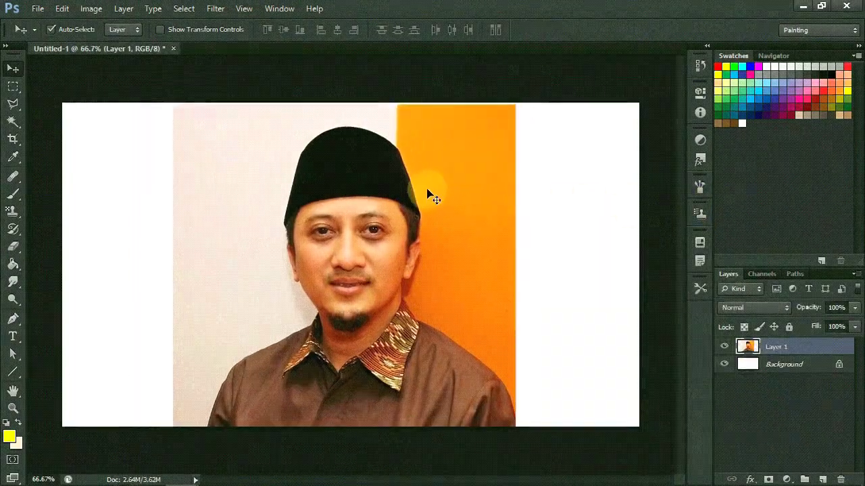
Step: Scale the photo to 120% width and height, commit it, and close the adjustment settings
left_click(62, 8)
left_click(286, 283)
double_click(279, 29)
type("120")
key("Return")
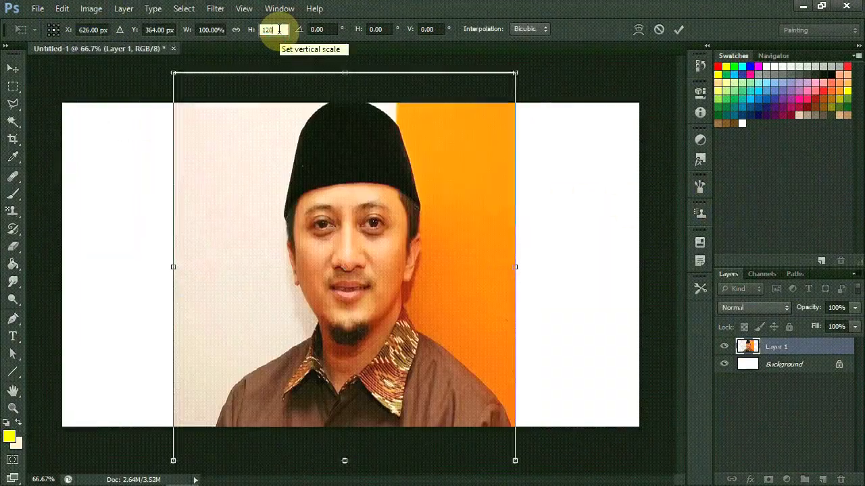
type("120")
left_click(678, 29)
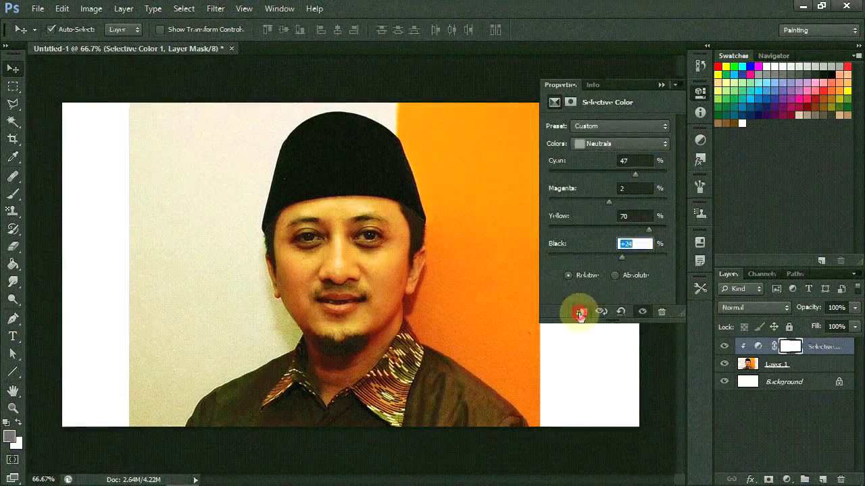
left_click(662, 86)
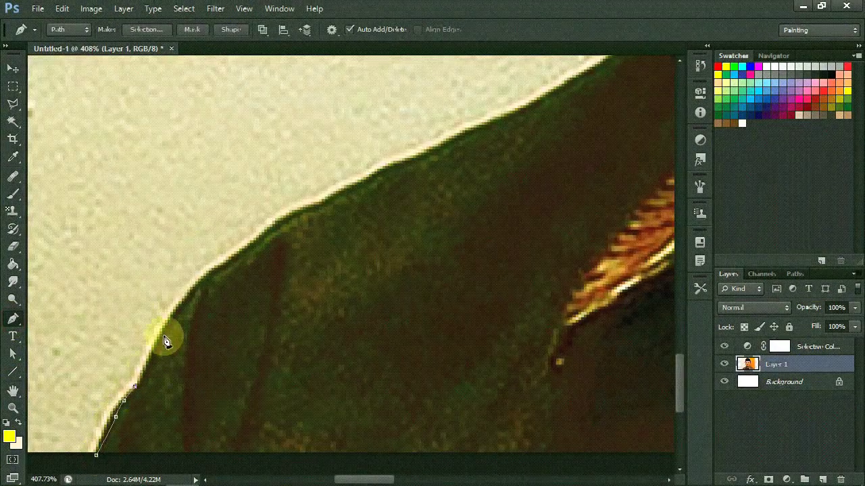
Step: Start the outline path with anchor points along the shoulder edge and beside the ear
left_click_drag(475, 138, 315, 234)
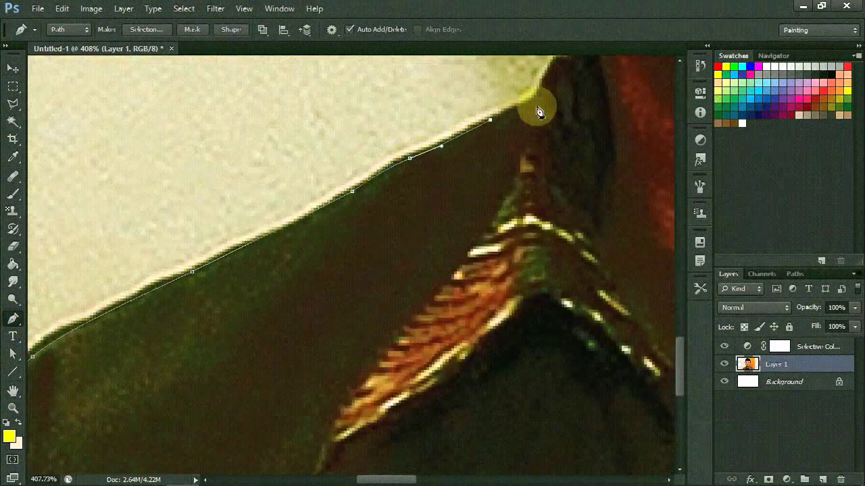
scroll(538, 112, "up", 5)
left_click(538, 376)
scroll(414, 160, "up", 3)
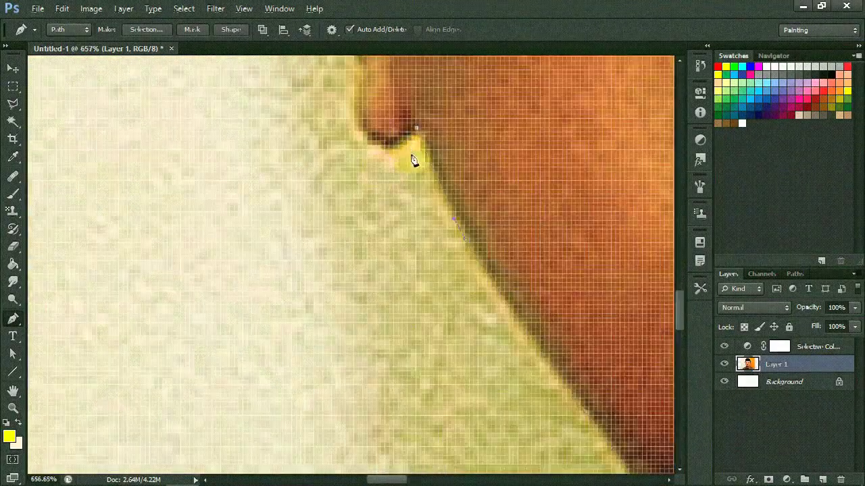
scroll(357, 126, "up", 3)
mouse_move(337, 164)
left_mouse_down()
mouse_move(263, 216)
mouse_move(218, 79)
left_mouse_up()
scroll(203, 151, "up", 1)
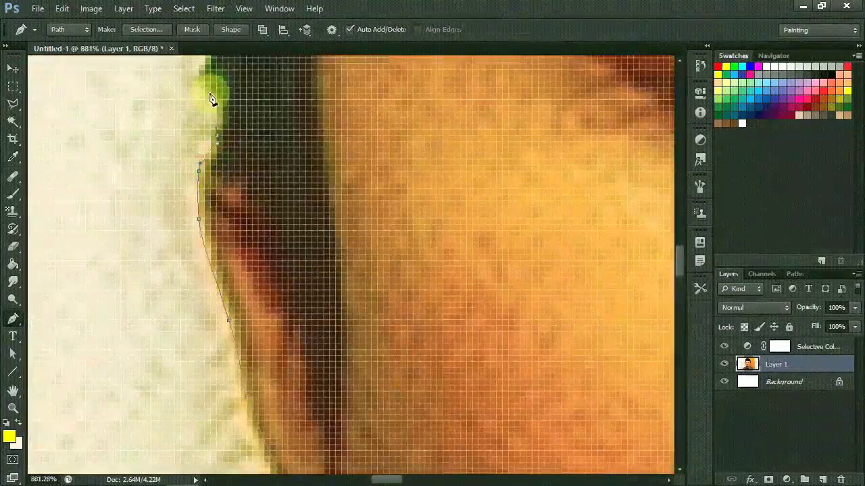
left_click(195, 304)
scroll(186, 162, "down", 1)
scroll(178, 136, "down", 1)
scroll(295, 169, "down", 5)
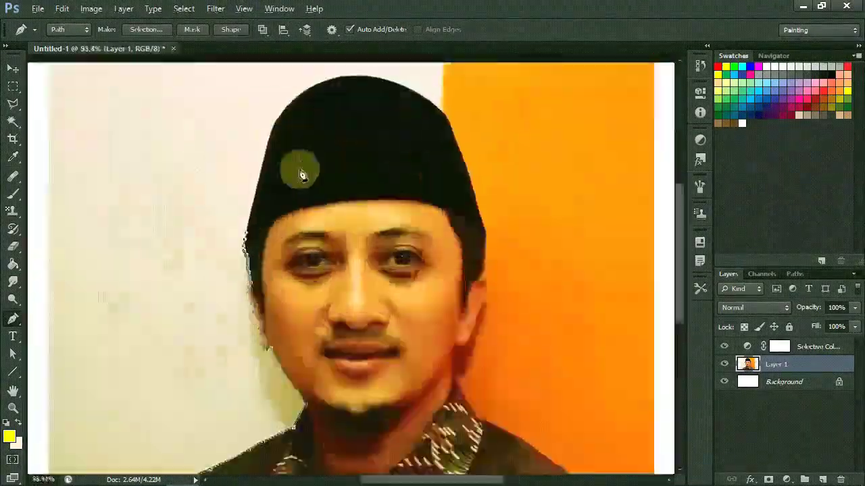
scroll(259, 121, "up", 3)
scroll(259, 122, "up", 3)
Step: Place anchor points around the cap's curve and right edge down to the hair
left_click(303, 165)
scroll(376, 87, "up", 2)
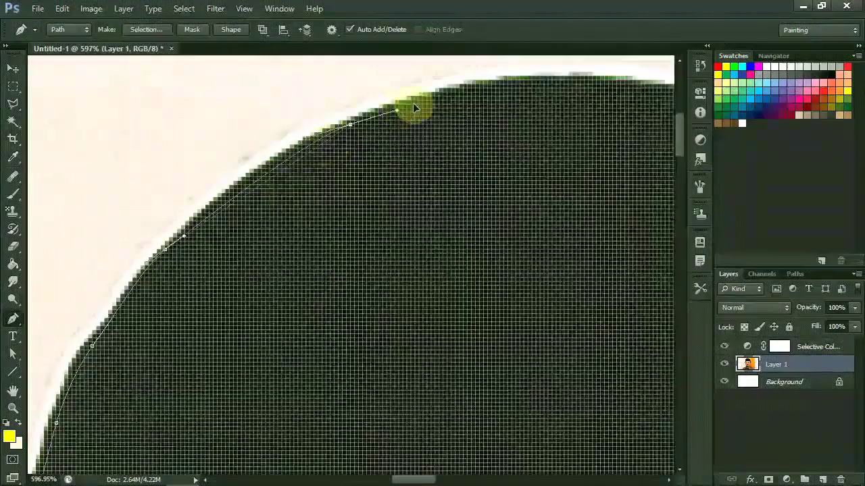
left_click_drag(411, 106, 312, 110)
left_click_drag(621, 212, 392, 213)
left_click(463, 318)
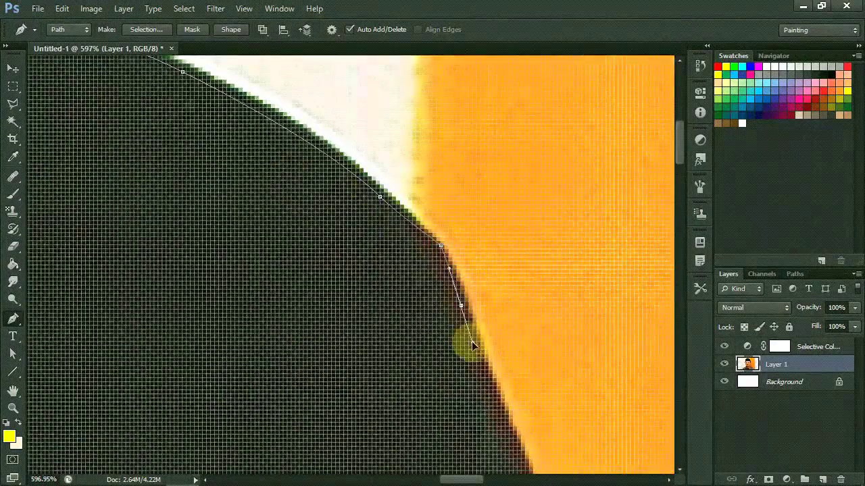
left_click_drag(464, 344, 329, 152)
left_click(369, 280)
left_click_drag(412, 434, 392, 344)
left_click(411, 303)
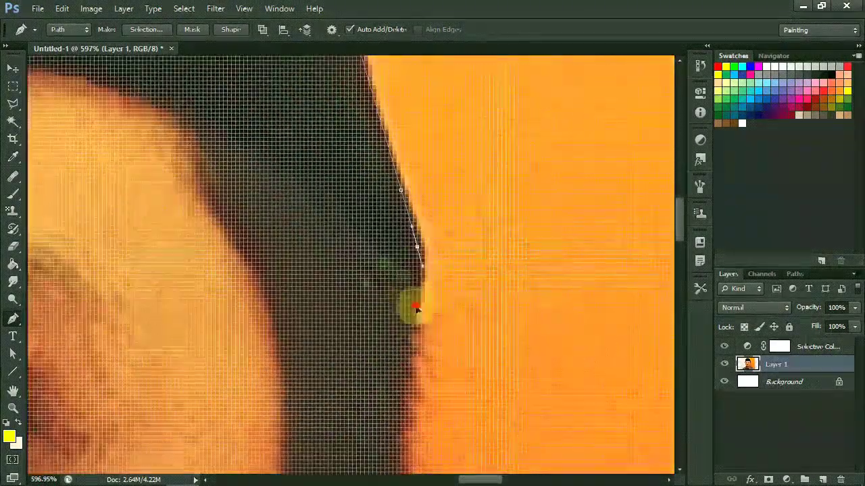
left_click(405, 346)
left_click(400, 383)
Step: Add anchor points down the ear, around the earlobe and along the neck
left_click_drag(435, 402, 437, 281)
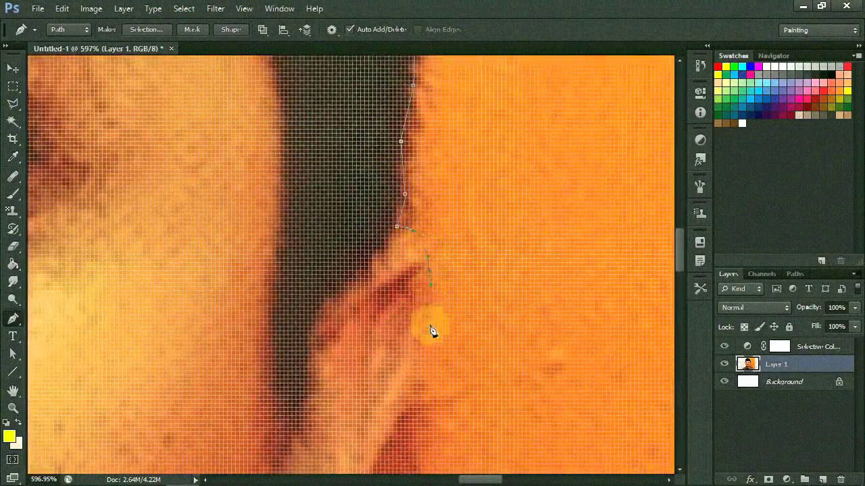
left_click_drag(432, 331, 385, 304)
left_click(308, 380)
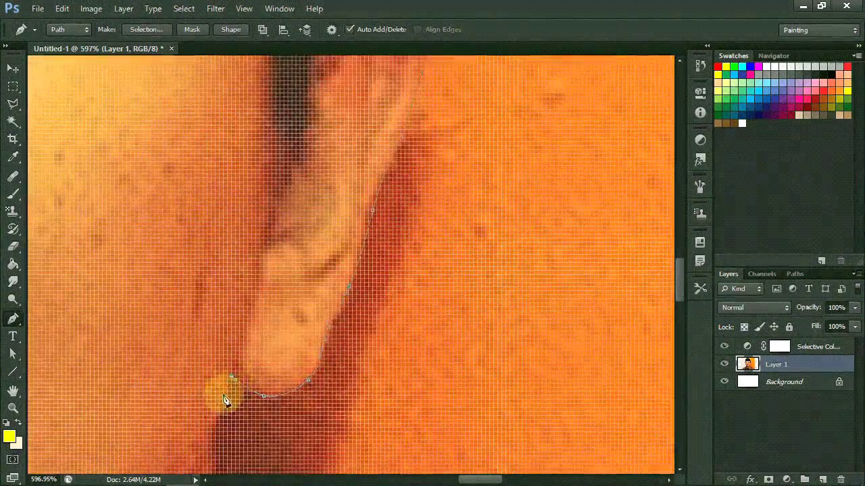
scroll(226, 400, "down", 1)
mouse_move(227, 400)
left_mouse_down()
mouse_move(212, 415)
mouse_move(243, 216)
left_mouse_up()
left_click(232, 289)
left_click(237, 367)
left_click(241, 237)
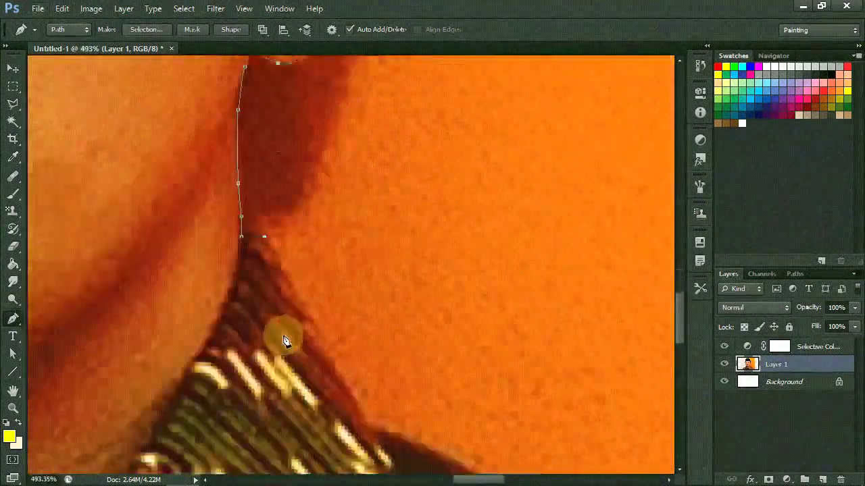
Step: Finish the path with anchor points along the collar and shoulder edge
left_click(363, 429)
left_click_drag(468, 421, 286, 289)
left_click(372, 386)
left_click(420, 409)
left_click_drag(450, 428, 293, 262)
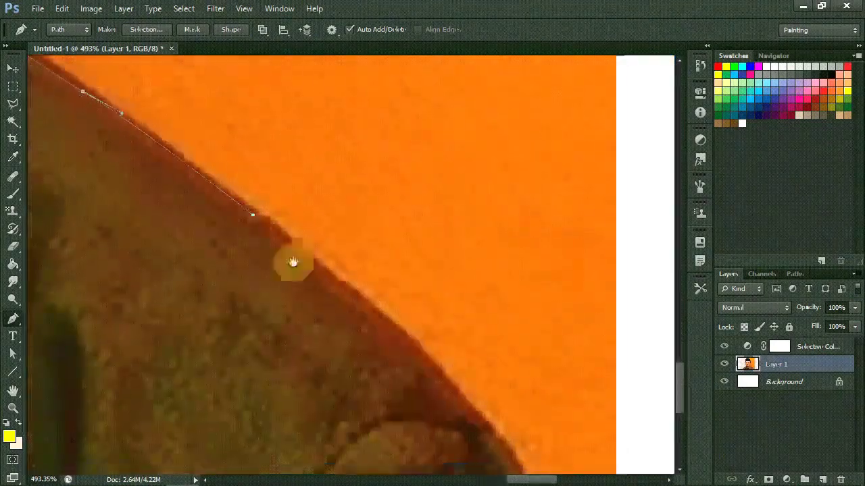
scroll(405, 426, "down", 5)
Step: Turn the outline path into a selection, invert it onto the background, and apply Unsharp Mask
key("a")
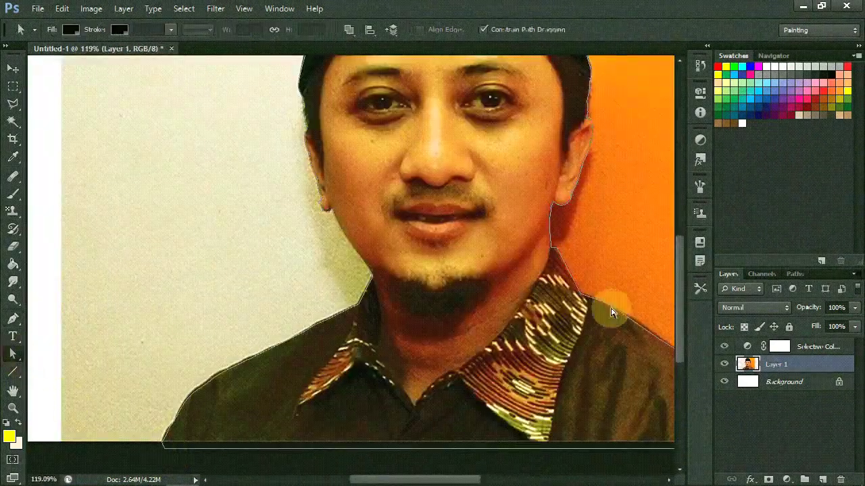
scroll(601, 318, "up", 5)
scroll(367, 135, "down", 2)
scroll(392, 169, "down", 3)
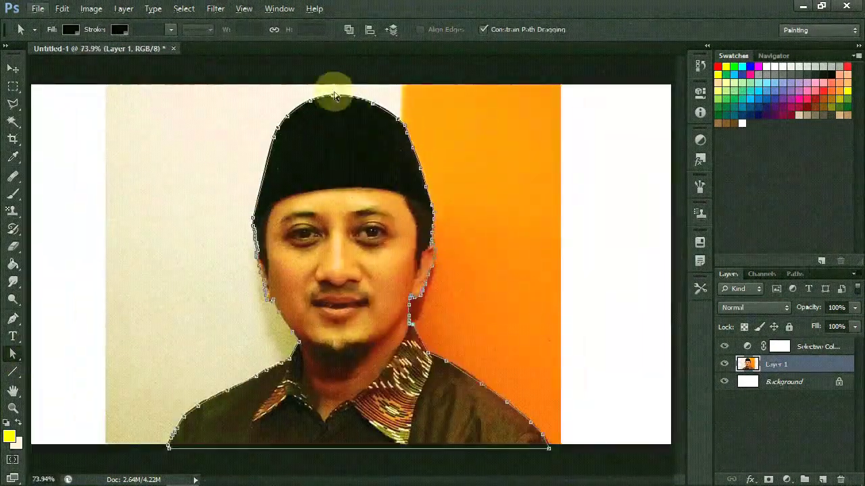
right_click(332, 85)
left_click(358, 128)
key("Return")
key("ctrl+shift+i")
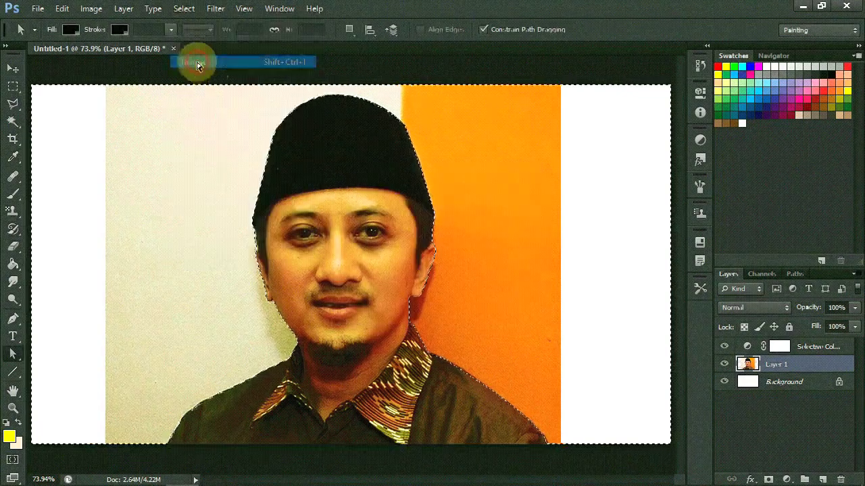
right_click(12, 246)
left_click(52, 256)
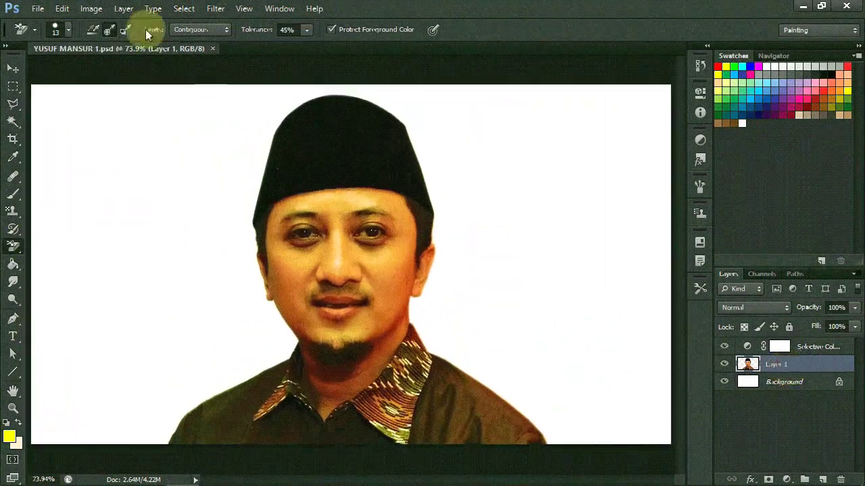
left_click(215, 8)
left_click(512, 261)
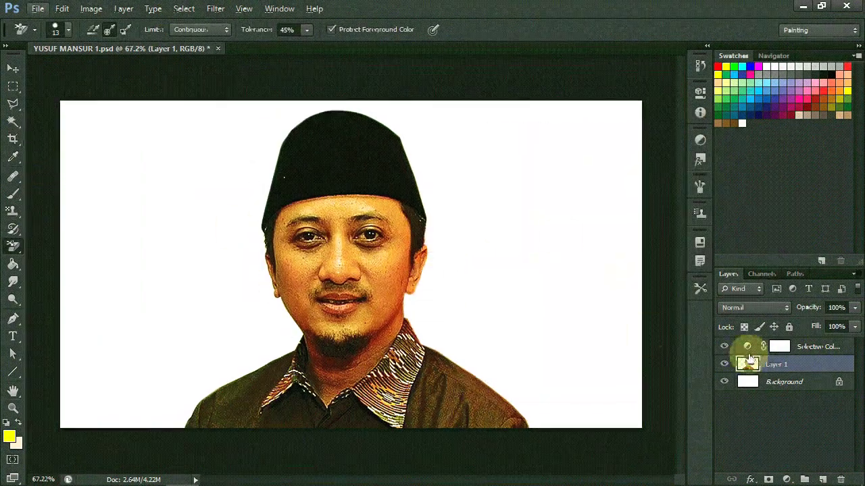
Step: Draw a brown-filled rectangular Pen shape over the canvas and move it below Layer 1
key("p")
left_click(121, 29)
left_click(81, 155)
left_click(572, 7)
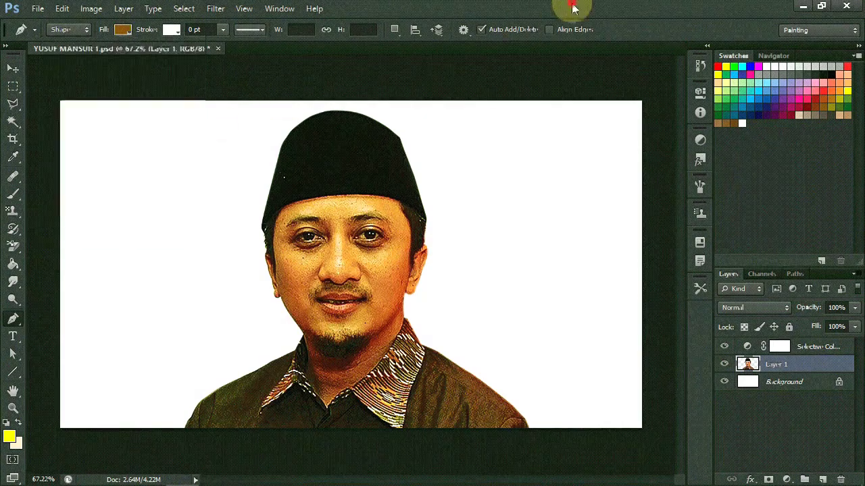
left_click(44, 84)
left_click(655, 84)
left_click(652, 451)
left_click(43, 449)
left_click(44, 84)
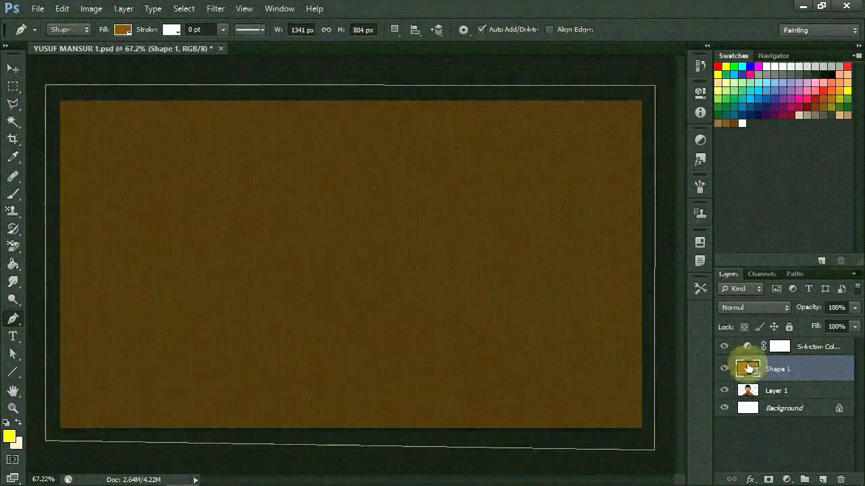
left_click_drag(745, 367, 797, 390)
Step: Set up the Smudge tool at about 15–20% strength and smudge the forehead skin
key("r")
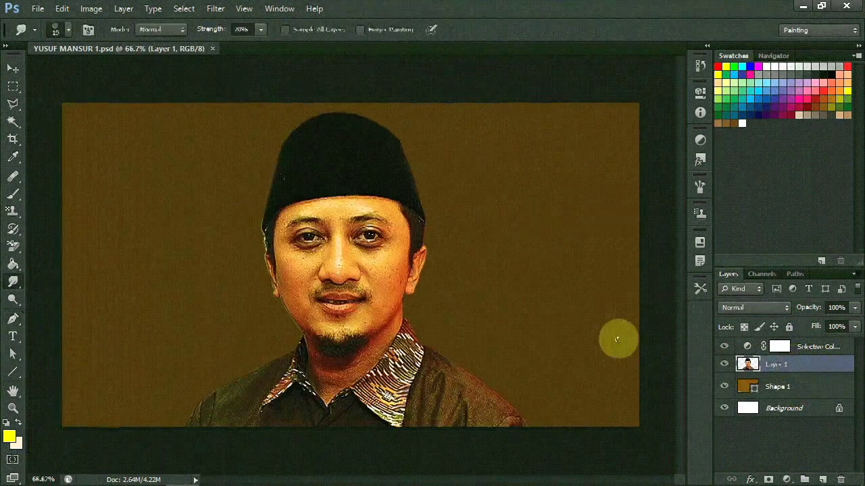
left_click(56, 29)
key("Escape")
scroll(315, 237, "up", 3)
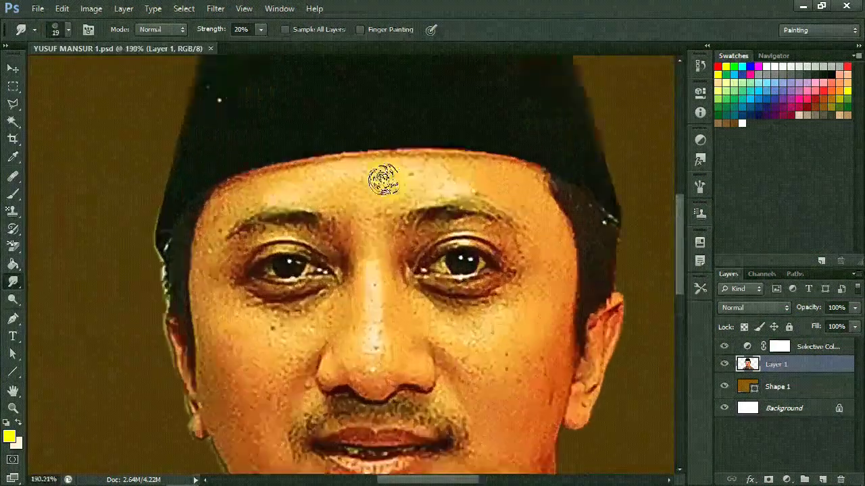
scroll(384, 180, "up", 3)
left_click_drag(398, 138, 424, 183)
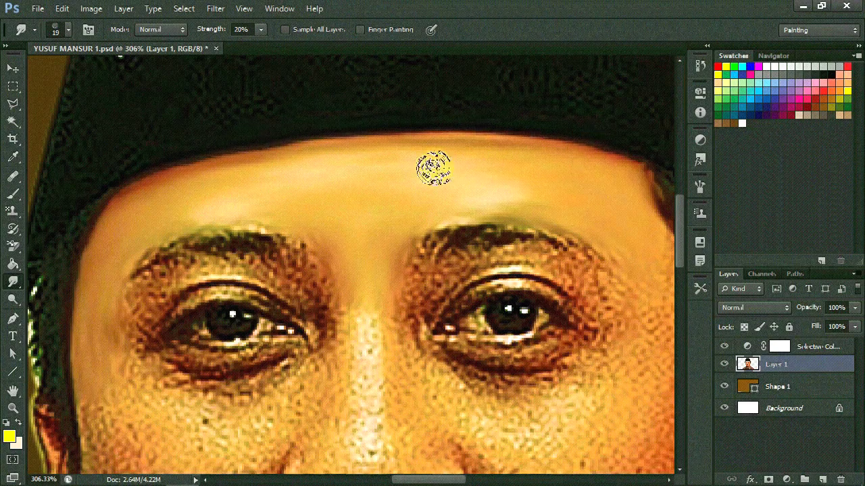
Step: With a larger brush, smooth the cheeks under the right eye, right side and left cheek
scroll(433, 168, "down", 3)
scroll(498, 271, "up", 3)
key("bracketright")
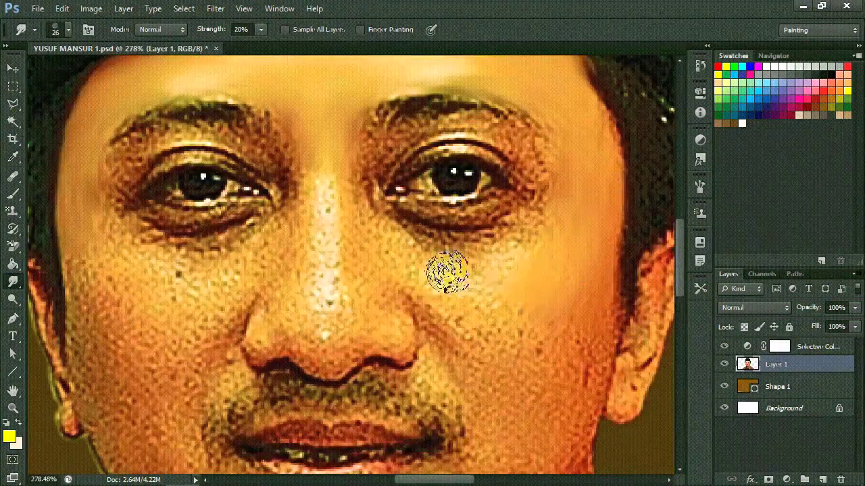
left_click_drag(446, 272, 379, 289)
left_click_drag(452, 300, 586, 261)
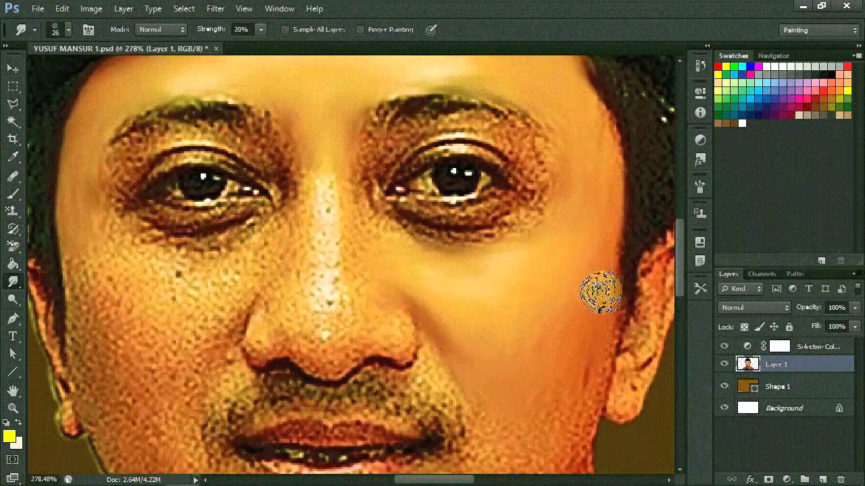
scroll(601, 292, "down", 2)
scroll(506, 358, "down", 2)
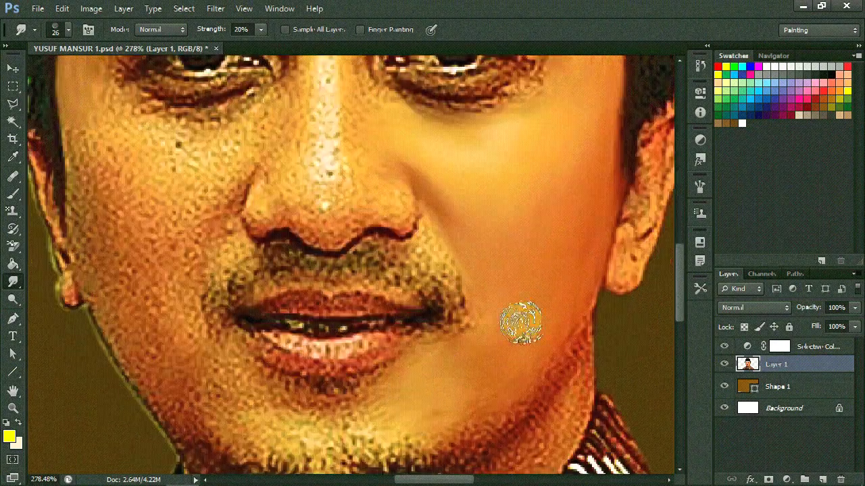
scroll(520, 322, "down", 1)
scroll(482, 332, "up", 4)
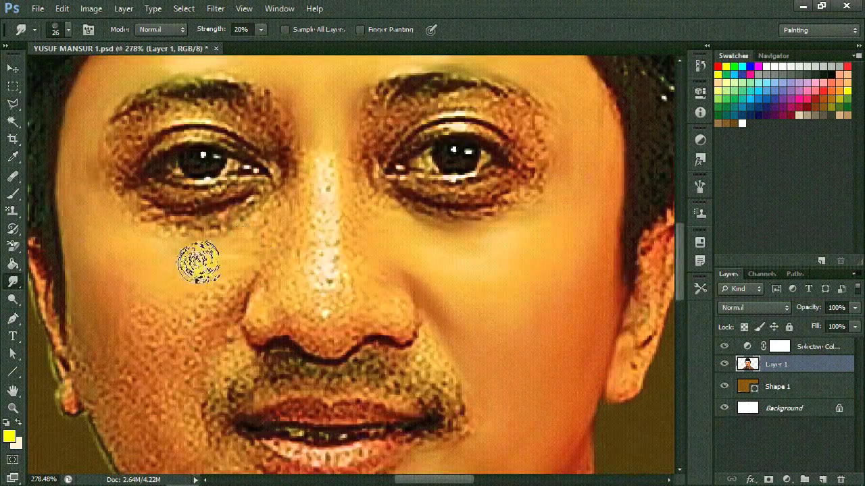
left_click_drag(199, 262, 195, 319)
Step: Smudge the neck skin smooth down to the collar
scroll(169, 314, "down", 1)
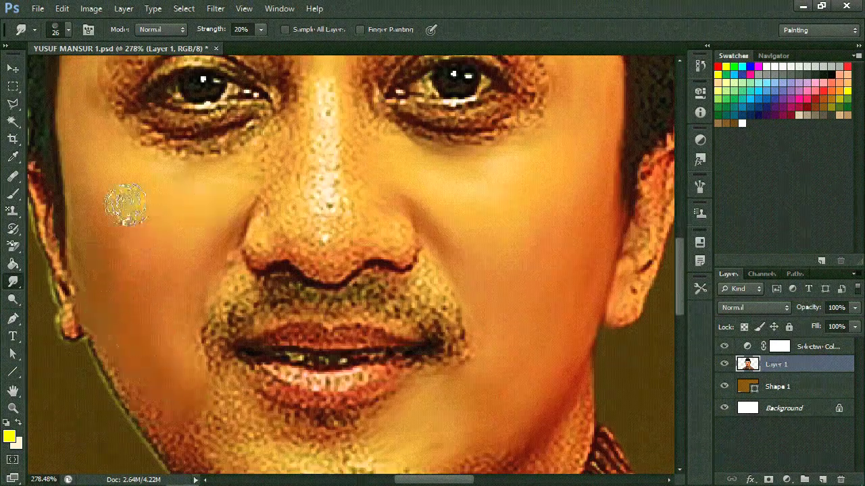
scroll(126, 204, "down", 1)
scroll(152, 302, "up", 5)
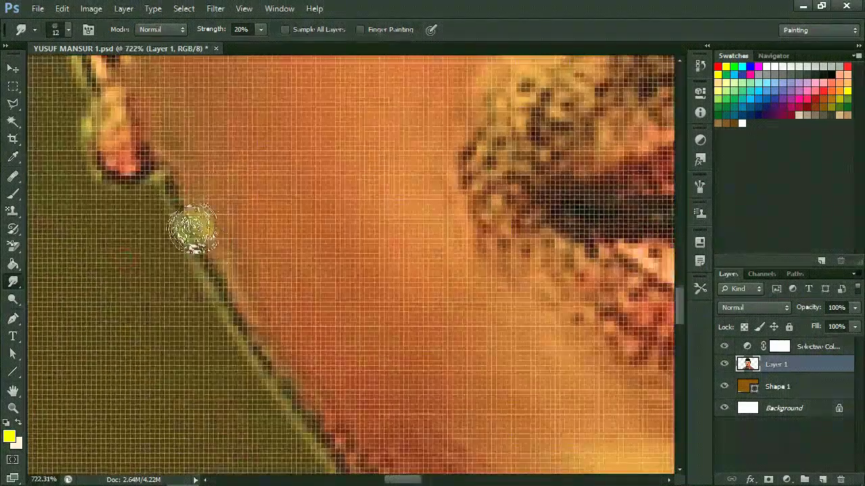
scroll(333, 246, "down", 8)
scroll(371, 293, "up", 4)
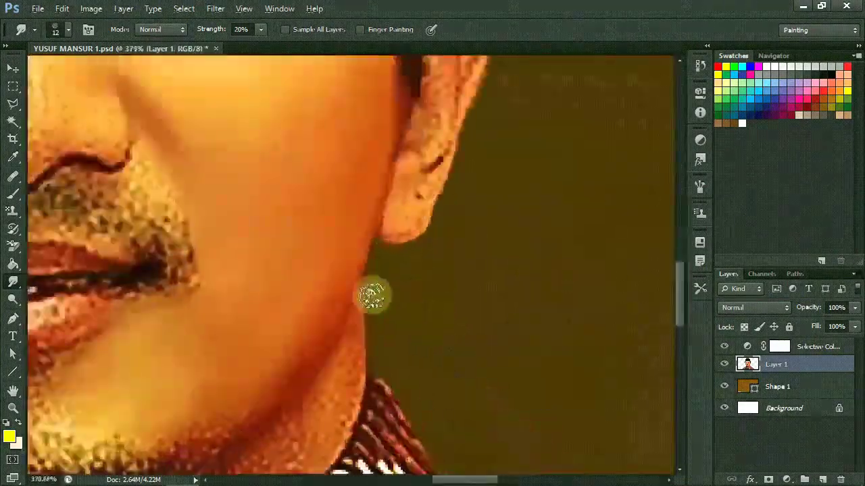
scroll(330, 360, "down", 1)
scroll(315, 340, "down", 1)
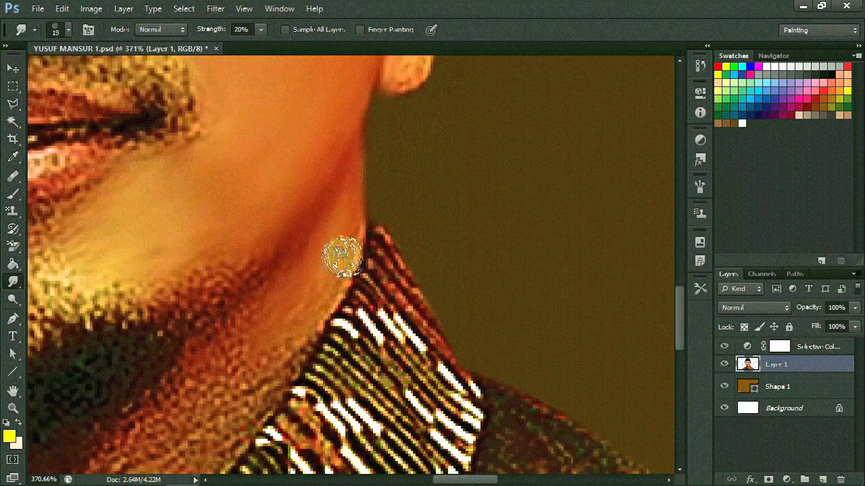
scroll(226, 378, "down", 1)
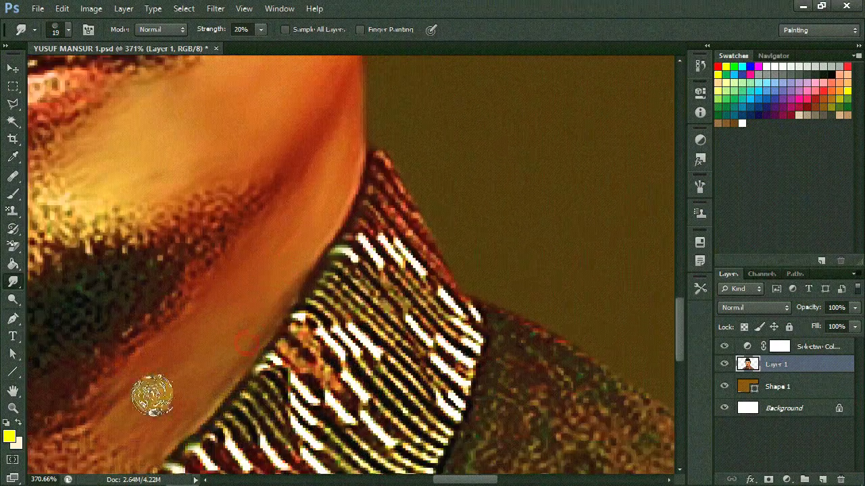
scroll(153, 396, "left", 2)
mouse_move(244, 212)
left_mouse_down()
mouse_move(413, 223)
mouse_move(209, 274)
mouse_move(257, 367)
mouse_move(356, 331)
mouse_move(193, 367)
mouse_move(404, 280)
left_mouse_up()
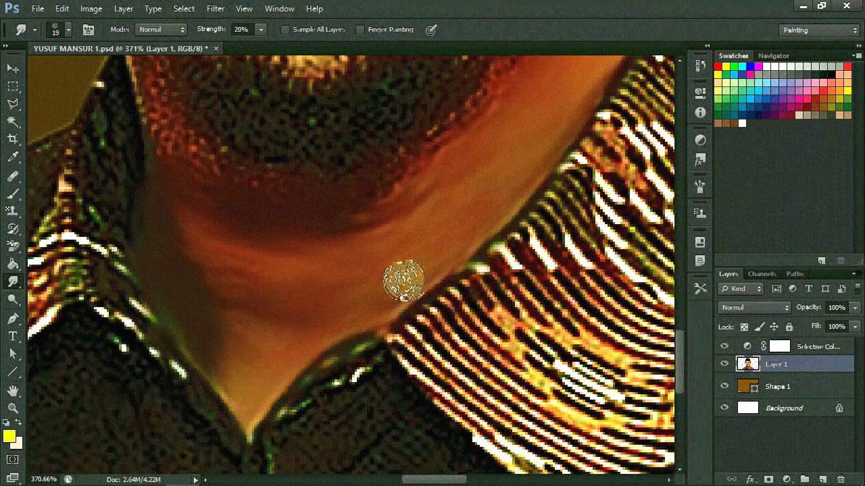
Step: With a smaller brush, blend the reddish pixels along the nostril edge
key("ctrl+0")
scroll(299, 357, "up", 3)
scroll(328, 58, "up", 2)
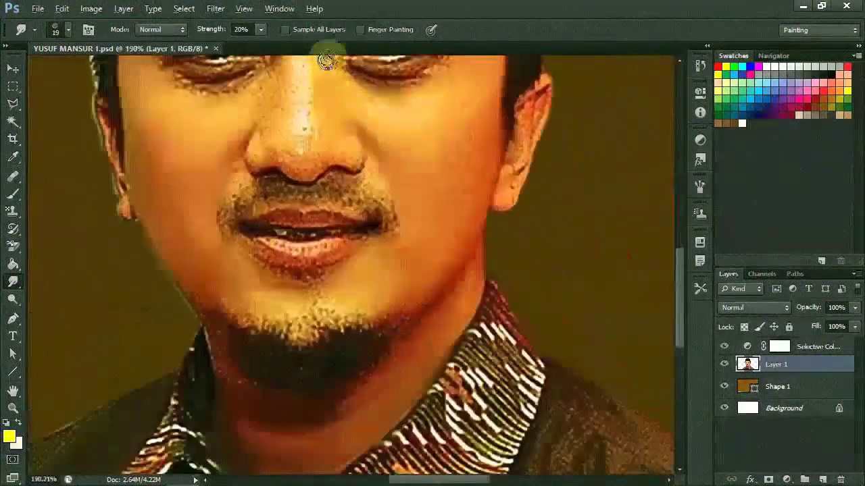
scroll(346, 240, "up", 2)
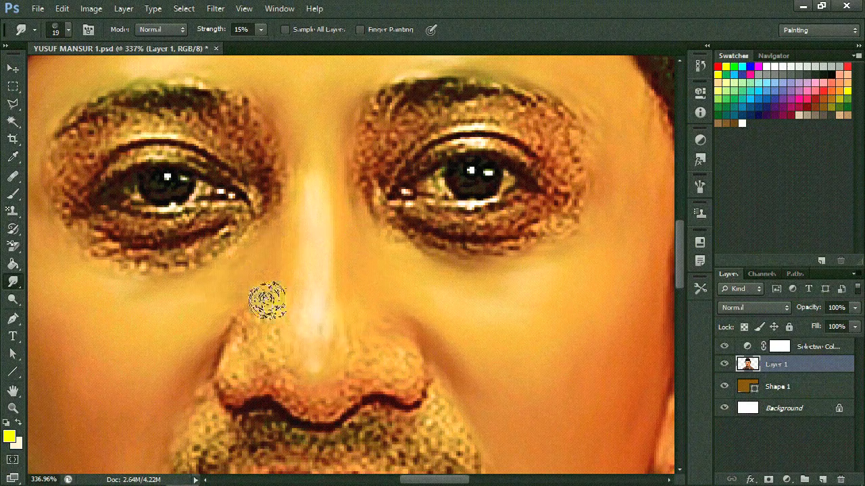
scroll(335, 268, "up", 2)
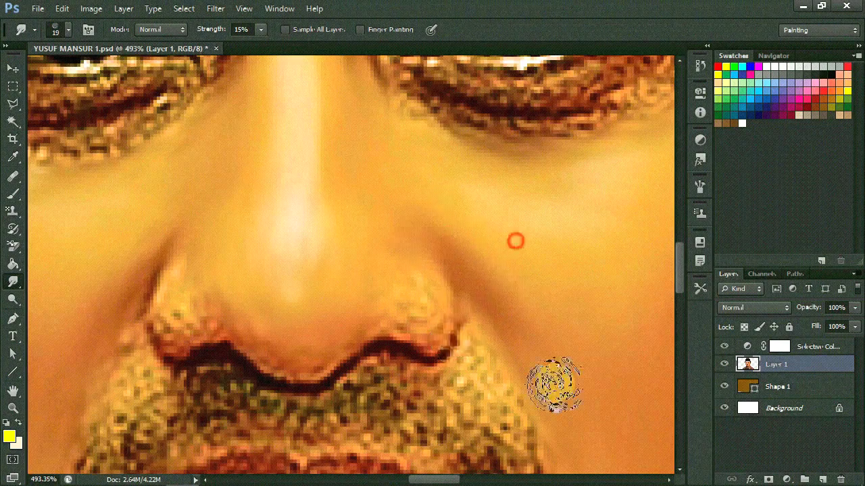
scroll(500, 317, "up", 3)
key("bracketleft")
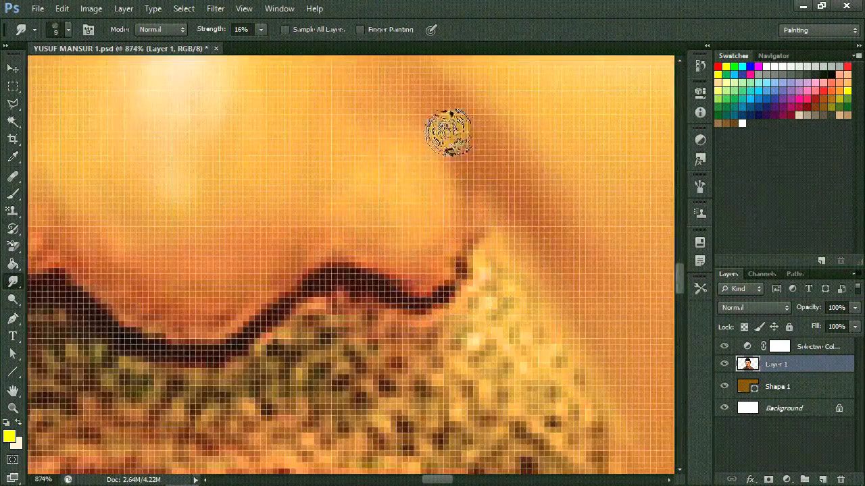
scroll(417, 332, "right", 5)
scroll(322, 260, "down", 2)
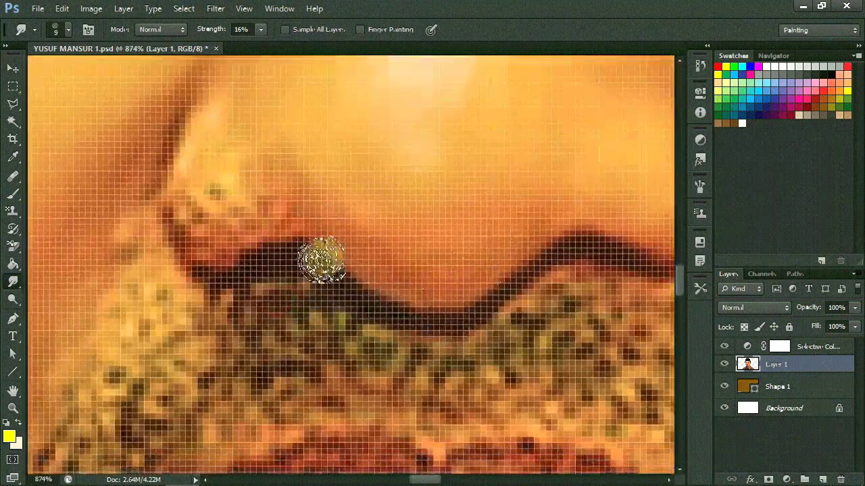
left_click_drag(280, 206, 262, 240)
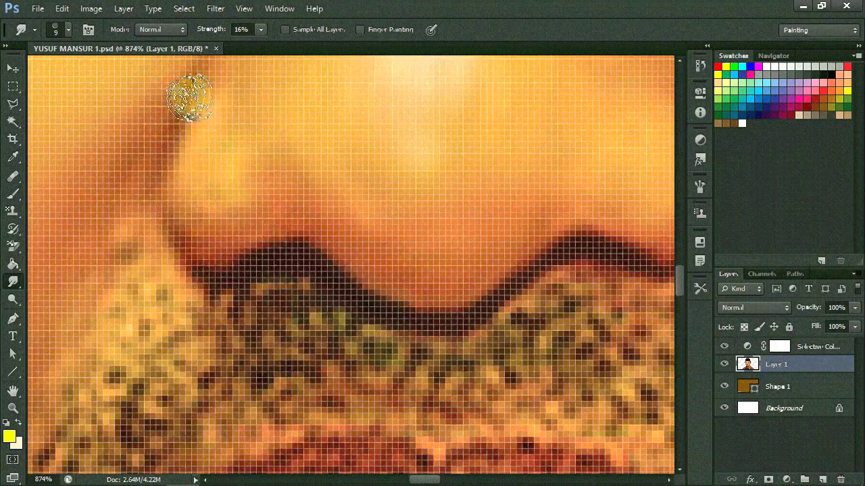
scroll(434, 222, "down", 5)
scroll(469, 241, "up", 5)
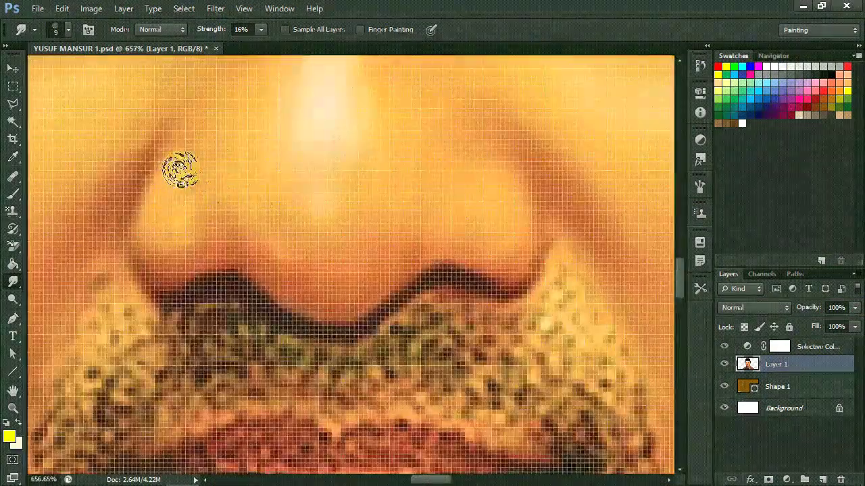
scroll(180, 170, "down", 3)
scroll(145, 247, "up", 3)
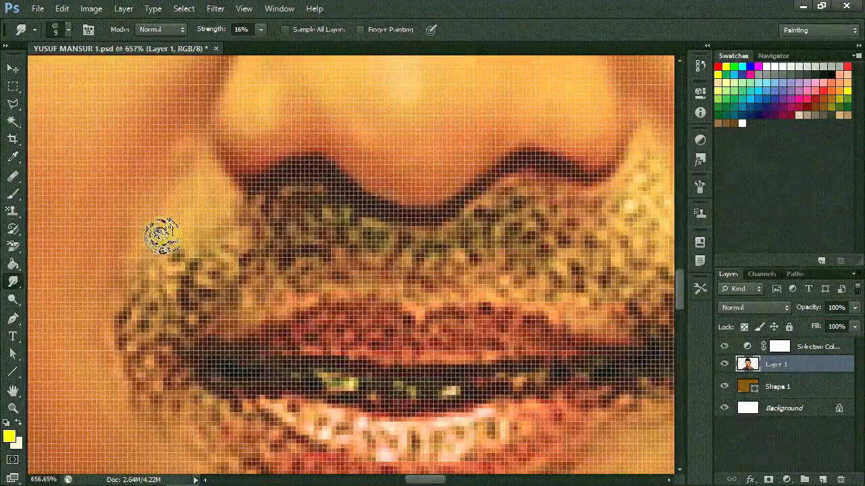
scroll(439, 232, "down", 3)
scroll(385, 233, "up", 4)
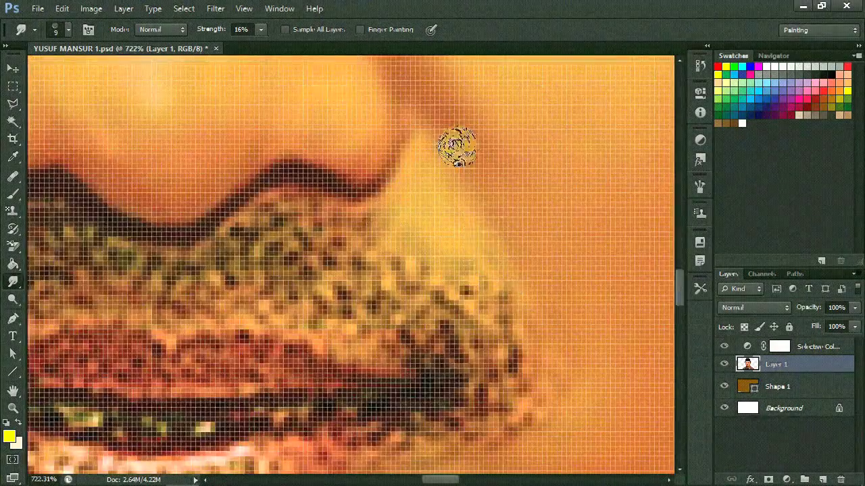
scroll(473, 210, "down", 2)
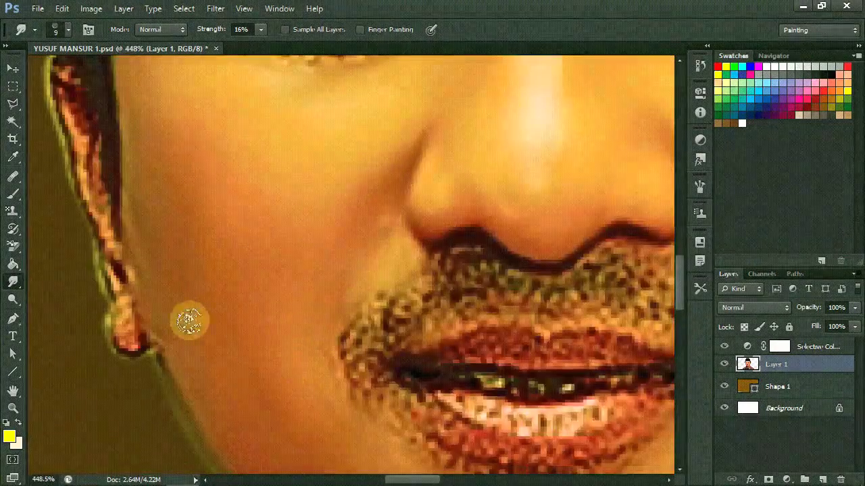
scroll(190, 322, "down", 3)
scroll(223, 145, "up", 4)
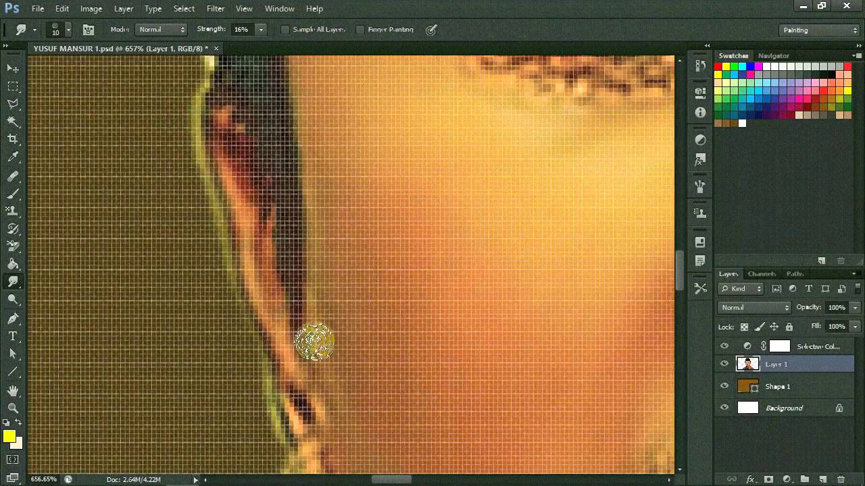
scroll(314, 343, "down", 2)
scroll(283, 326, "down", 3)
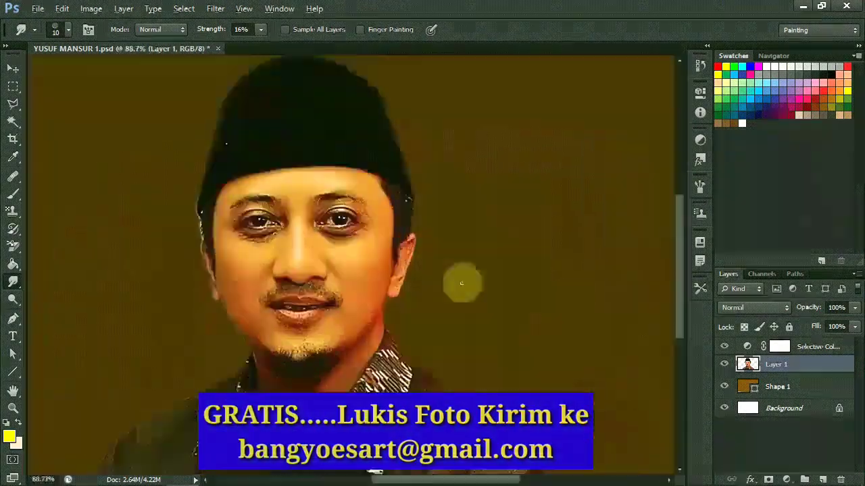
scroll(460, 285, "up", 3)
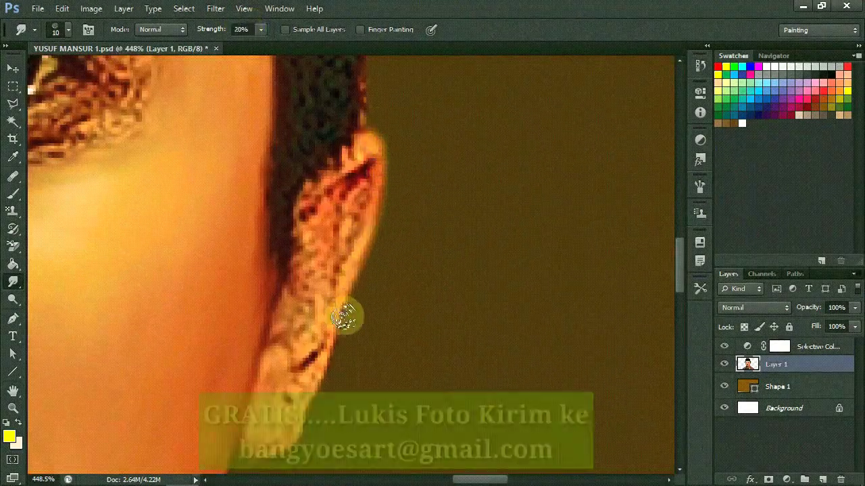
scroll(318, 358, "down", 2)
scroll(257, 385, "up", 3)
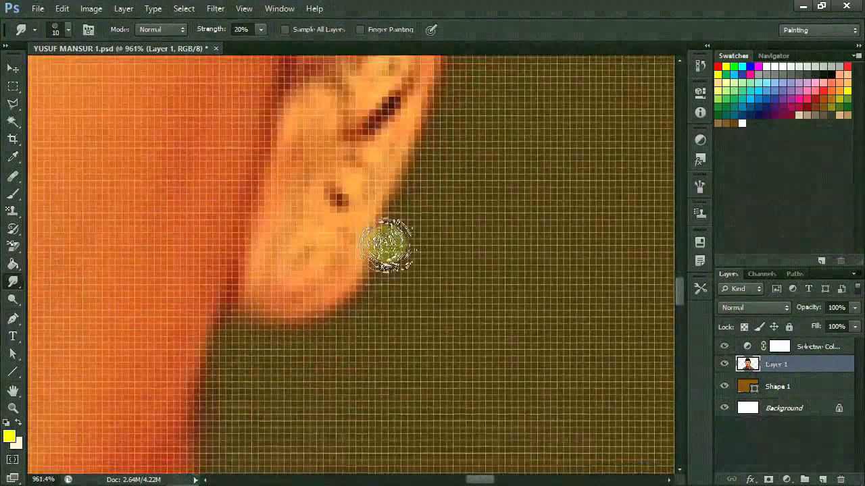
scroll(279, 303, "up", 1)
scroll(355, 270, "up", 2)
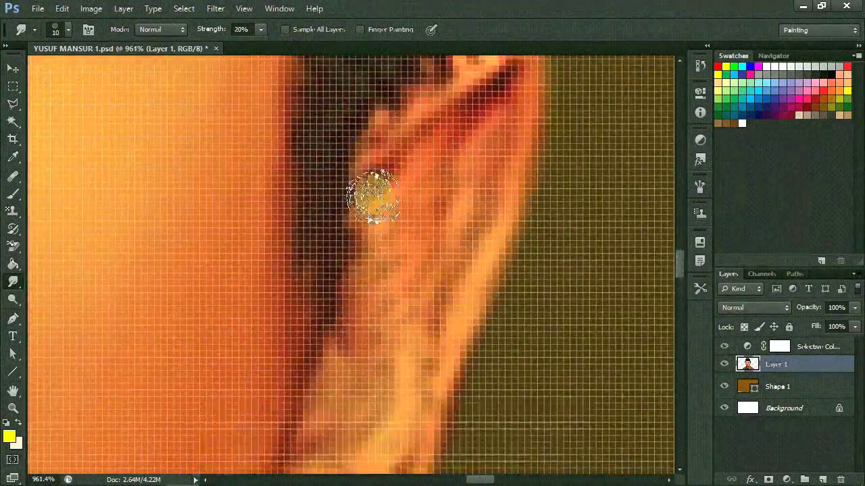
scroll(377, 194, "down", 1)
scroll(425, 289, "down", 2)
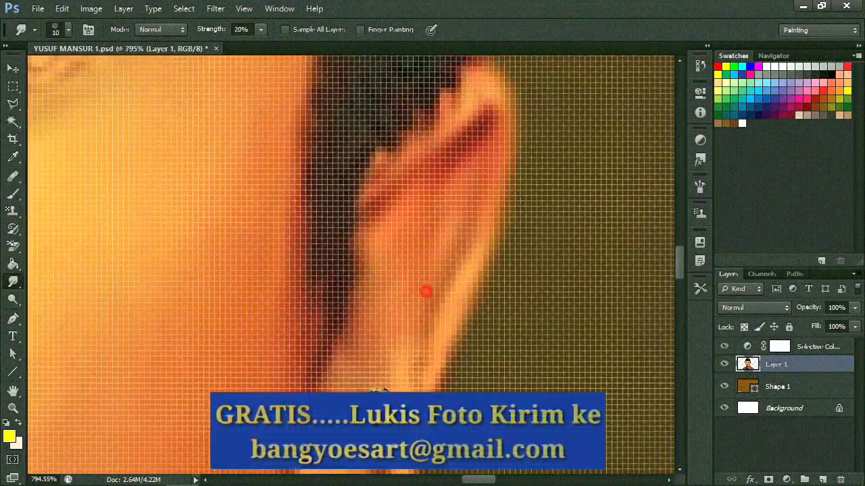
scroll(440, 372, "down", 1)
scroll(378, 392, "down", 1)
scroll(411, 254, "down", 3)
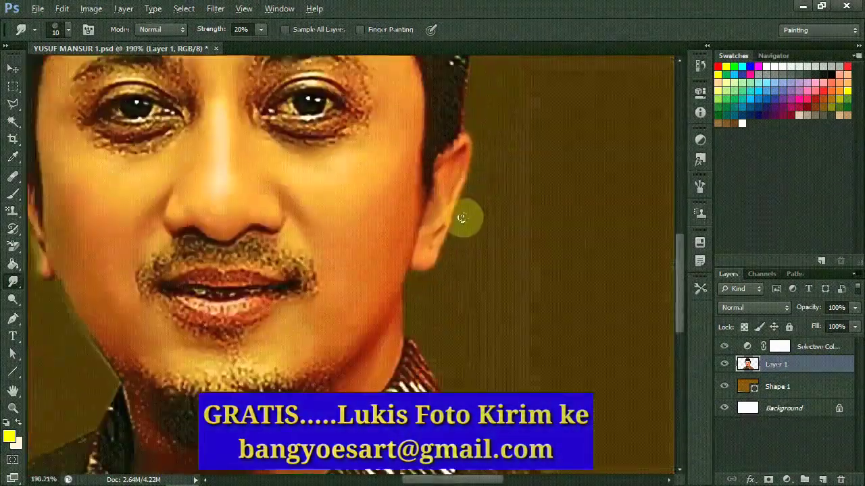
scroll(463, 218, "down", 2)
Step: Smudge the lower eyelid, the brow near the outer eye corner, and blend the iris into the lower lid
scroll(428, 237, "up", 5)
scroll(427, 237, "up", 1)
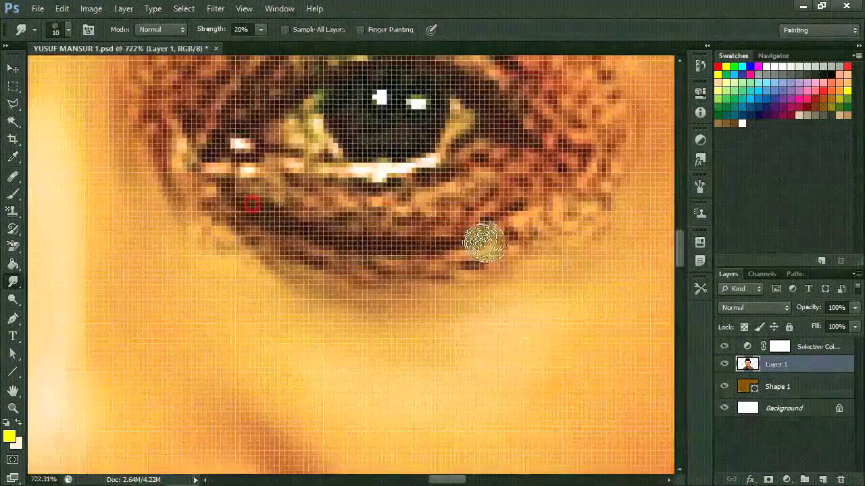
left_click_drag(369, 223, 489, 200)
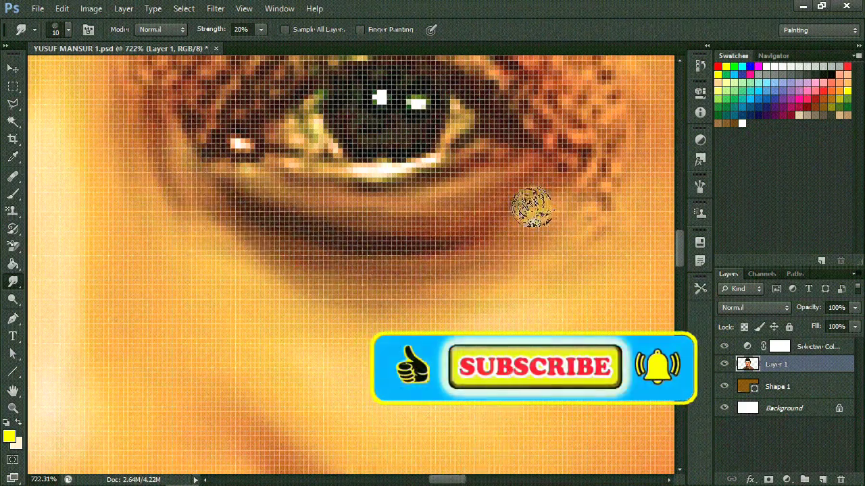
scroll(531, 208, "down", 3)
scroll(598, 150, "down", 3)
scroll(373, 219, "up", 5)
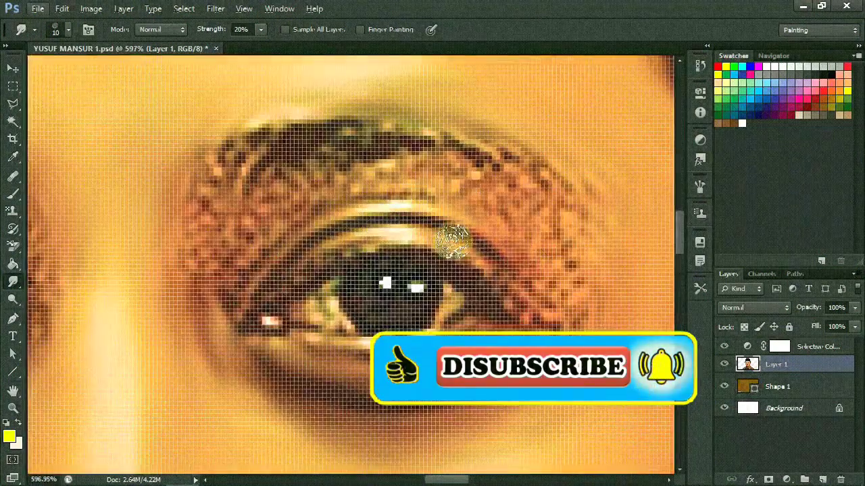
left_click_drag(410, 160, 545, 338)
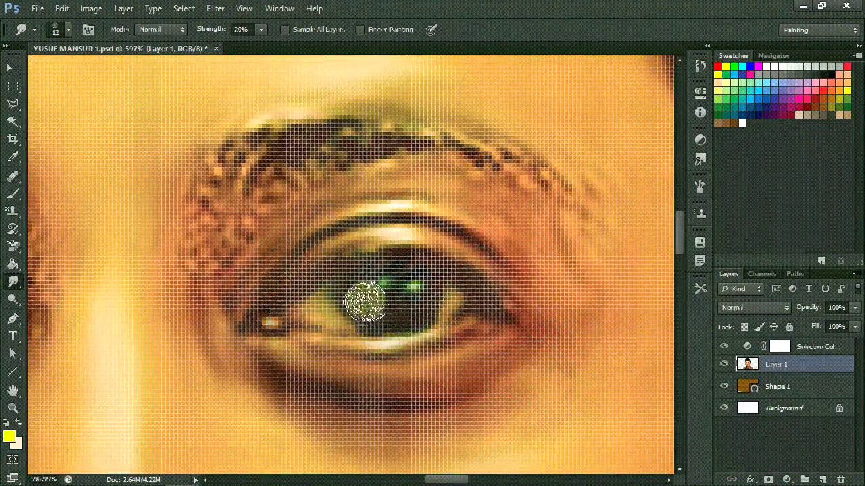
left_click_drag(366, 301, 382, 376)
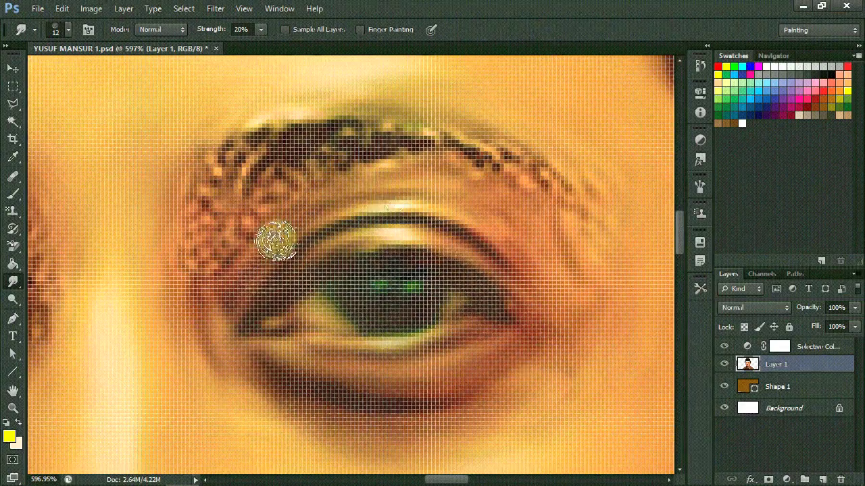
Step: Smooth the skin texture over the upper eyelid with a smudge stroke
scroll(502, 339, "down", 3)
scroll(450, 358, "up", 3)
scroll(499, 399, "down", 2)
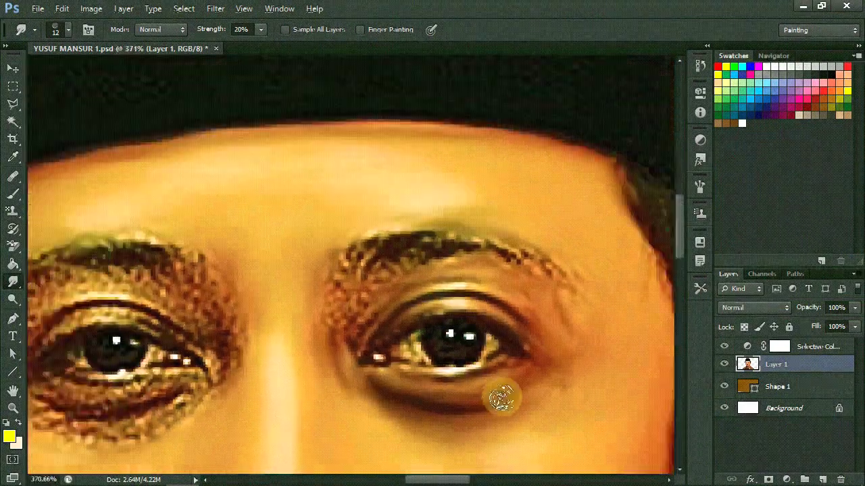
scroll(466, 353, "up", 2)
scroll(466, 354, "up", 2)
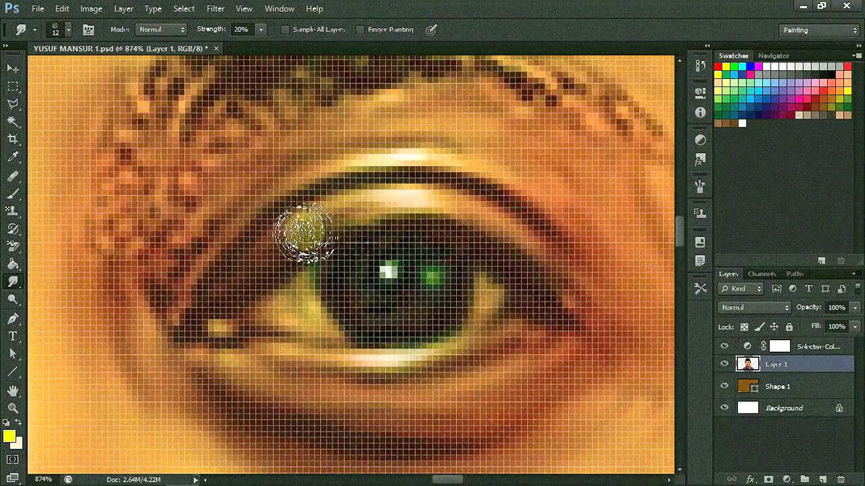
scroll(465, 273, "down", 2)
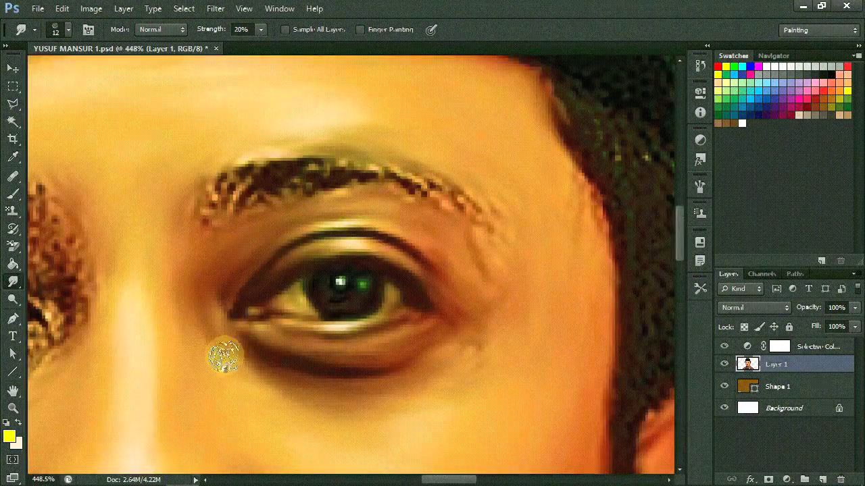
scroll(306, 366, "down", 2)
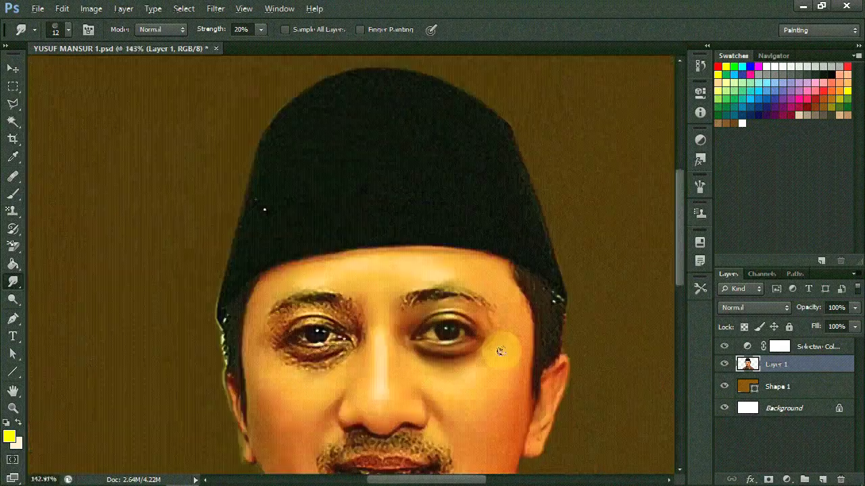
scroll(498, 349, "down", 1)
scroll(473, 309, "up", 3)
scroll(396, 320, "up", 1)
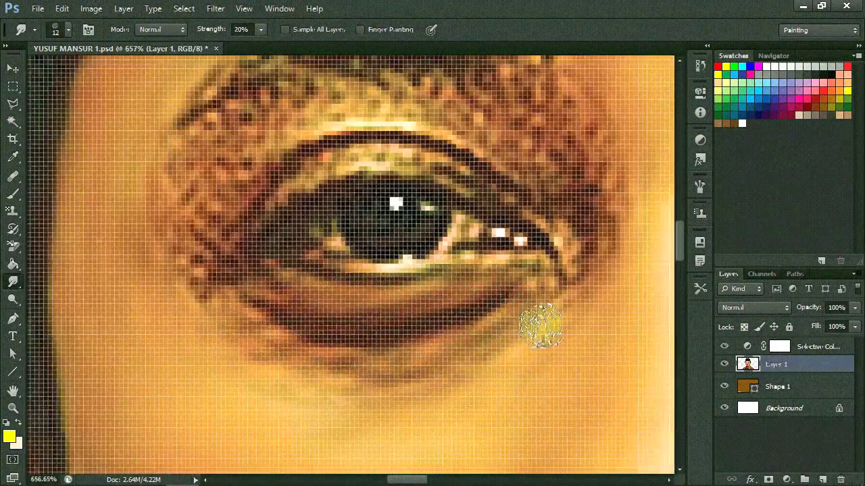
scroll(405, 364, "down", 3)
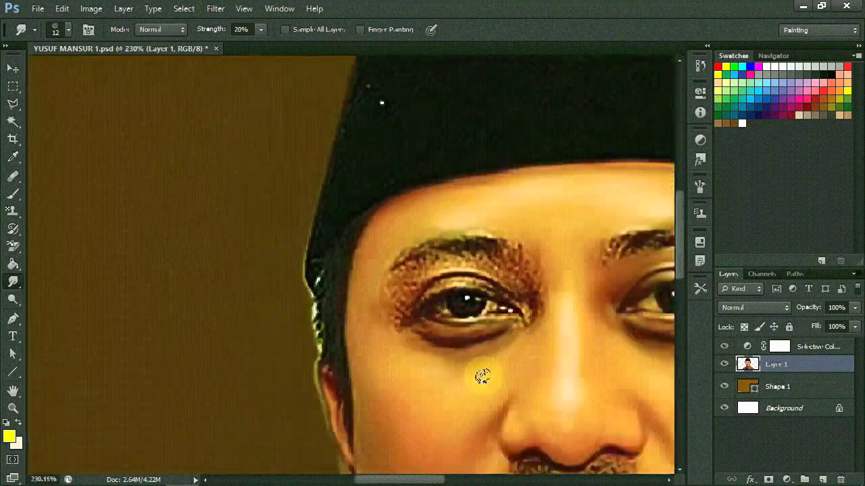
scroll(494, 318, "up", 2)
scroll(349, 299, "up", 2)
mouse_move(367, 312)
left_mouse_down()
mouse_move(241, 245)
mouse_move(247, 155)
mouse_move(409, 120)
mouse_move(439, 183)
mouse_move(506, 241)
mouse_move(590, 236)
left_mouse_up()
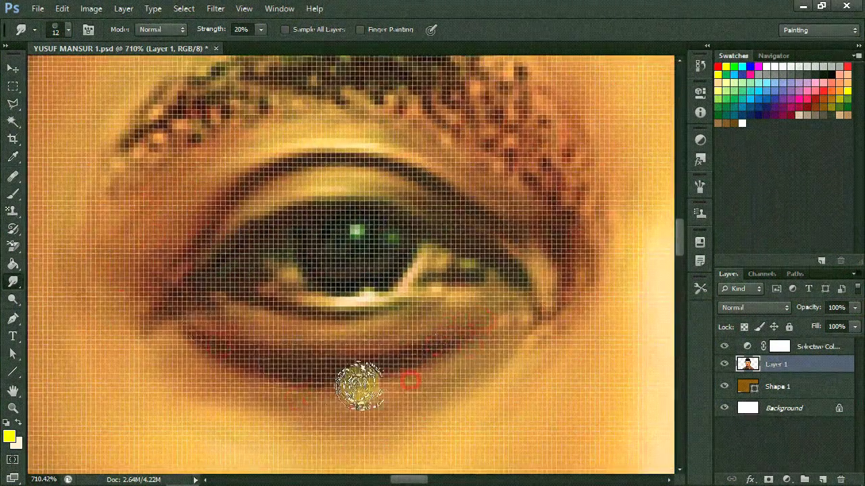
scroll(360, 386, "down", 4)
scroll(405, 365, "down", 3)
scroll(440, 337, "up", 3)
scroll(402, 286, "up", 2)
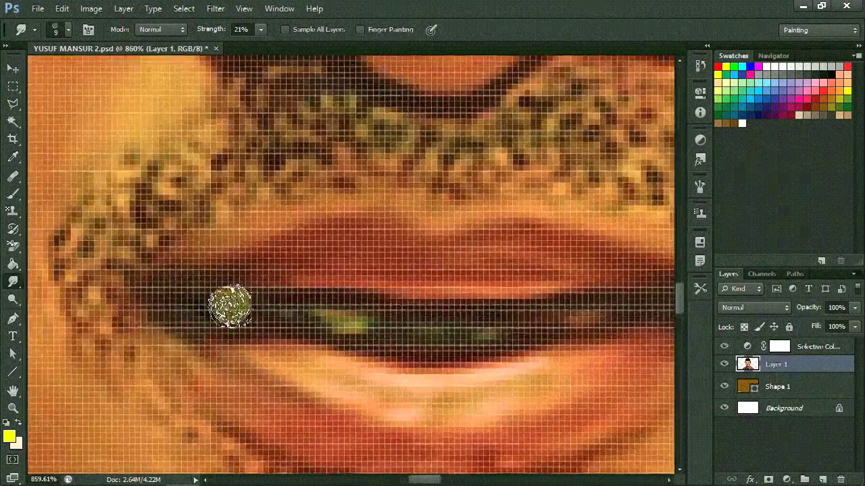
Step: Shrink the smudge brush to 5 px for the mustache edge below the nose
scroll(450, 305, "down", 2)
scroll(385, 351, "down", 2)
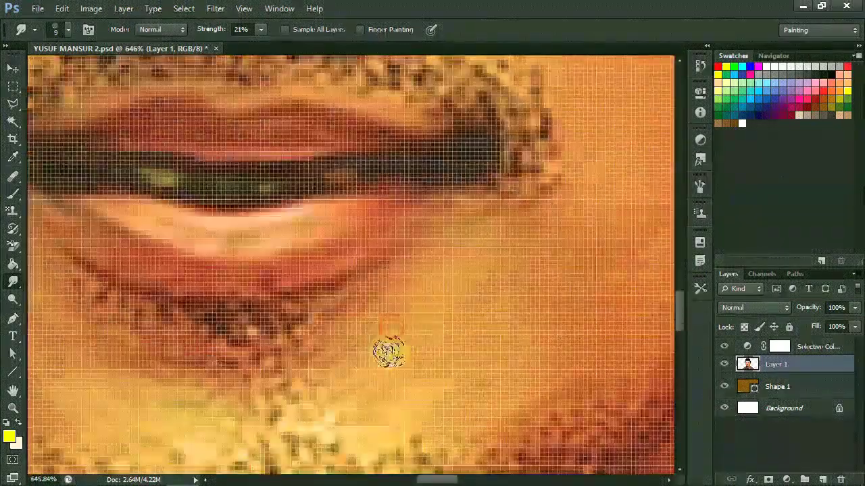
scroll(364, 344, "down", 1)
scroll(174, 194, "up", 2)
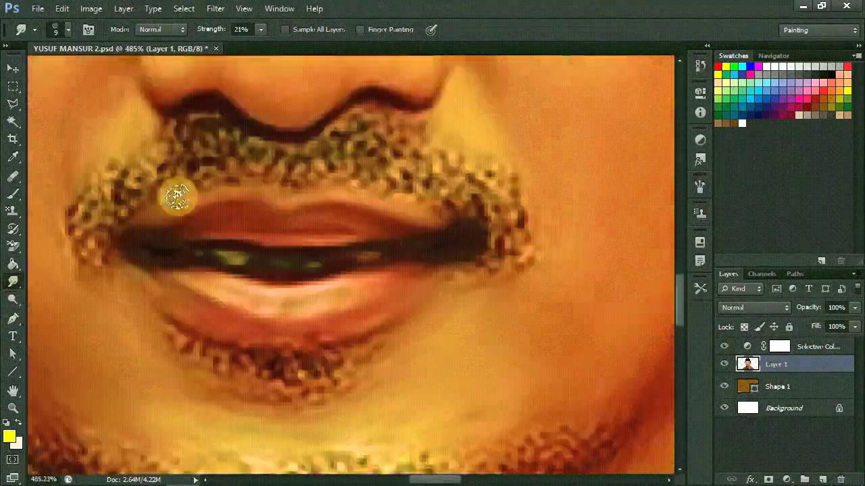
scroll(151, 208, "up", 1)
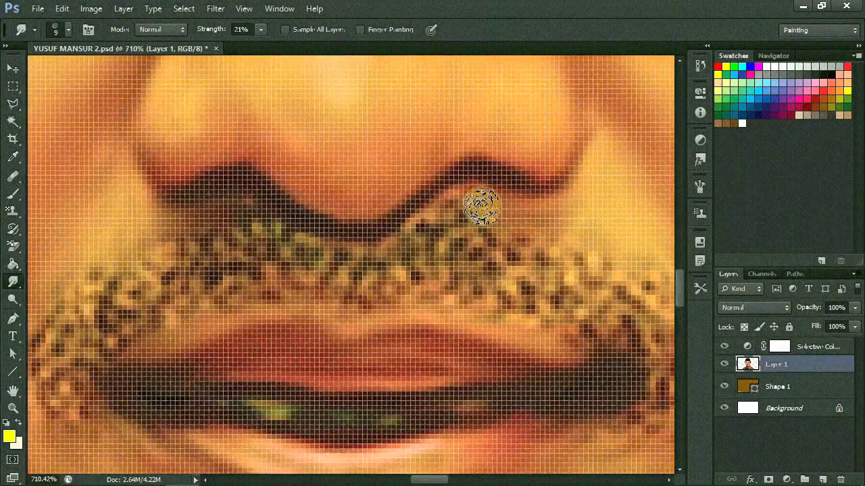
scroll(481, 208, "down", 3)
scroll(520, 243, "up", 1)
scroll(540, 218, "up", 5)
key("bracketleft")
key("bracketleft")
key("bracketleft")
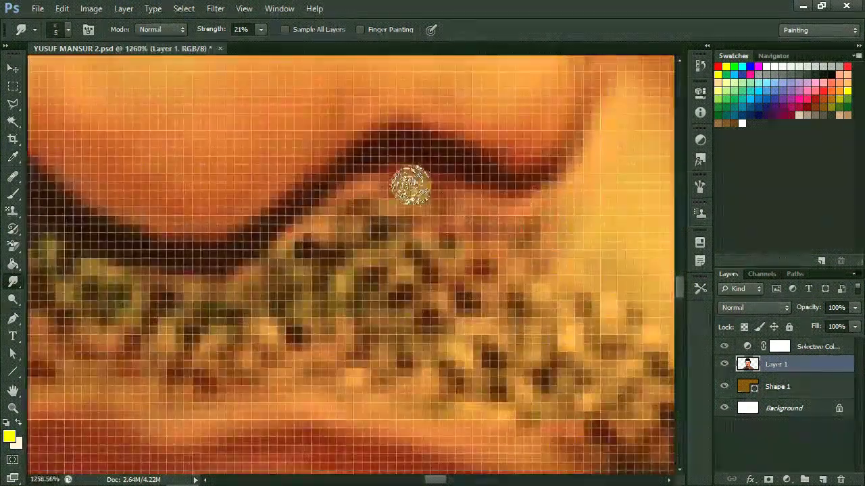
scroll(412, 218, "down", 7)
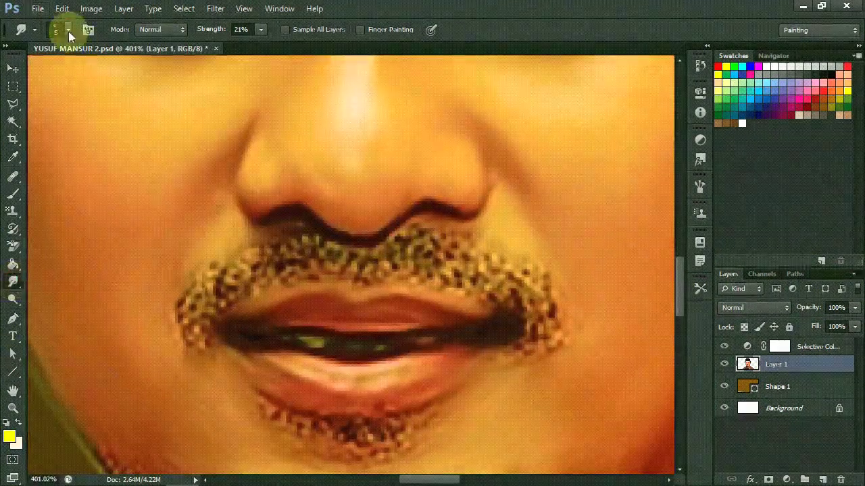
Step: Load a new brush set from the Brush Preset picker, replacing the current brushes
left_click(68, 31)
left_click(420, 58)
left_click(482, 223)
left_click(357, 196)
scroll(228, 308, "down", 8)
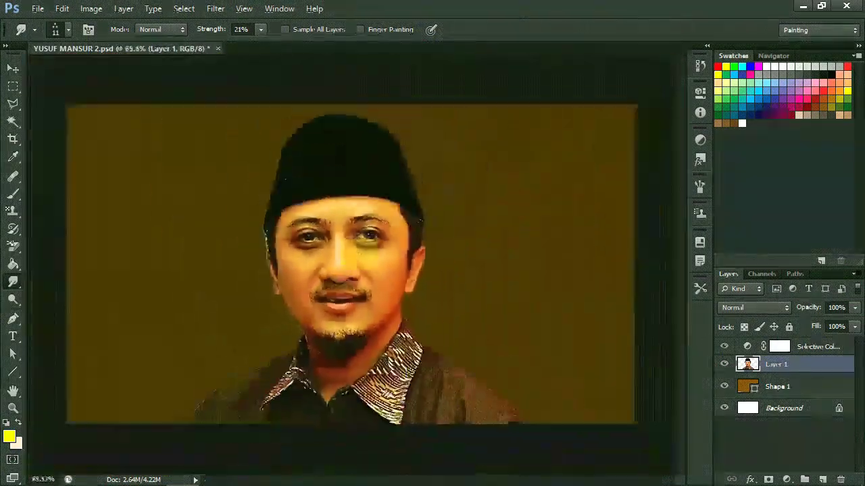
scroll(366, 285, "up", 6)
scroll(299, 305, "up", 4)
scroll(331, 216, "up", 4)
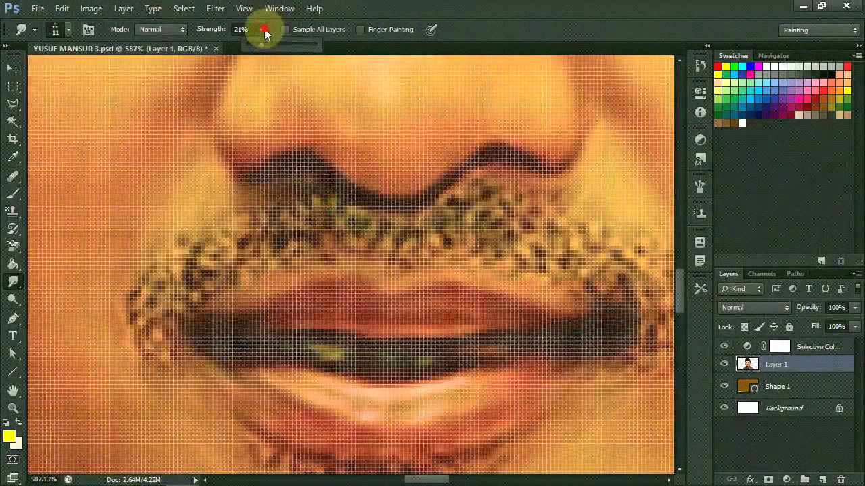
Step: Raise smudge strength to 76% and smear both sides of the mustache into streaks
left_click_drag(264, 34, 302, 43)
left_click_drag(200, 255, 362, 229)
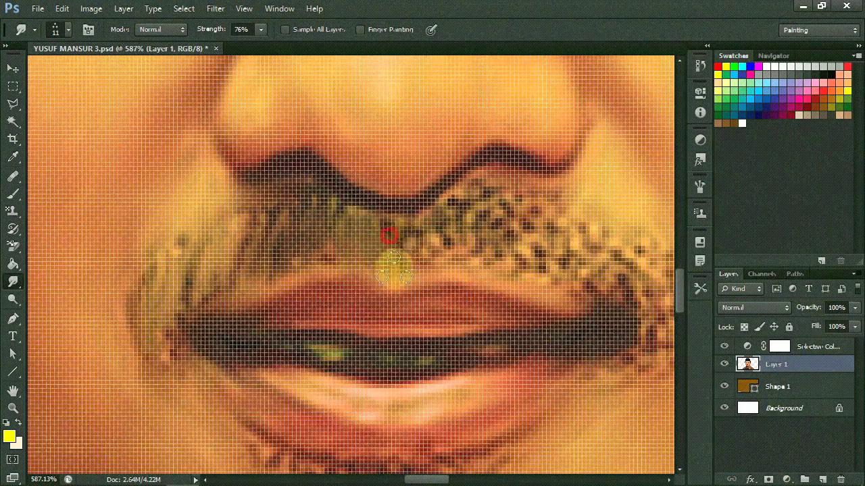
left_click_drag(477, 233, 579, 257)
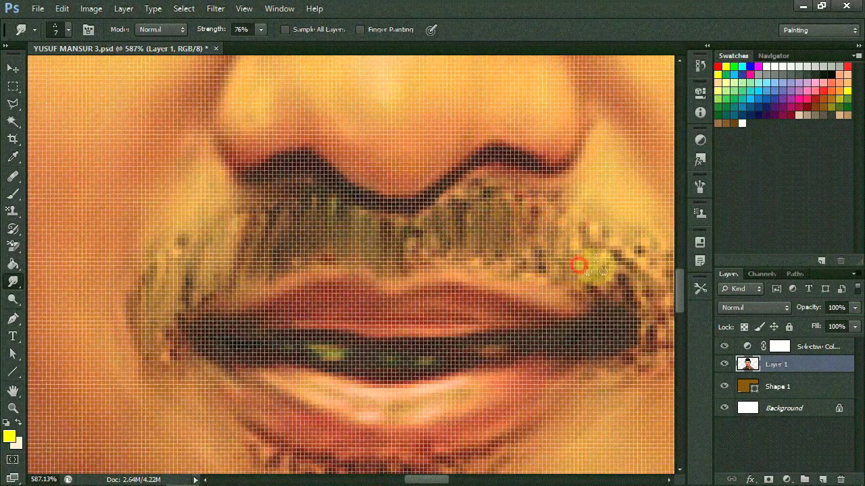
scroll(579, 257, "right", 3)
mouse_move(531, 241)
left_mouse_down()
mouse_move(531, 348)
mouse_move(497, 239)
left_mouse_up()
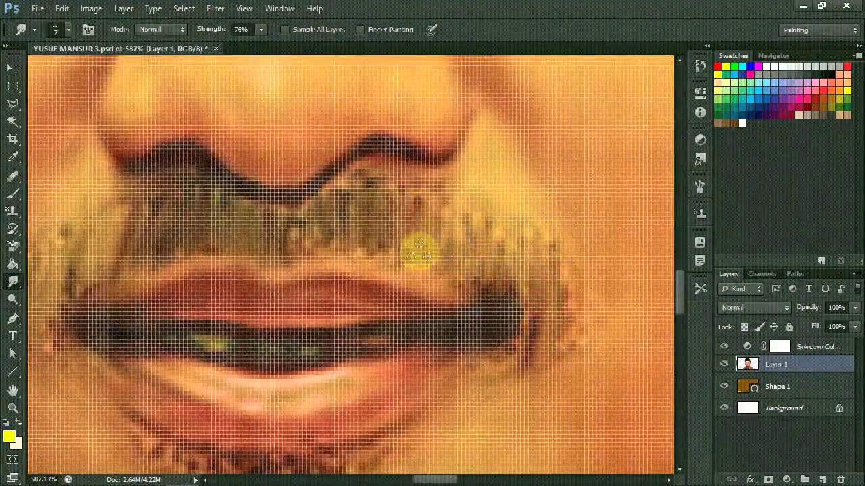
scroll(418, 254, "down", 5)
scroll(473, 264, "up", 5)
scroll(473, 304, "down", 3)
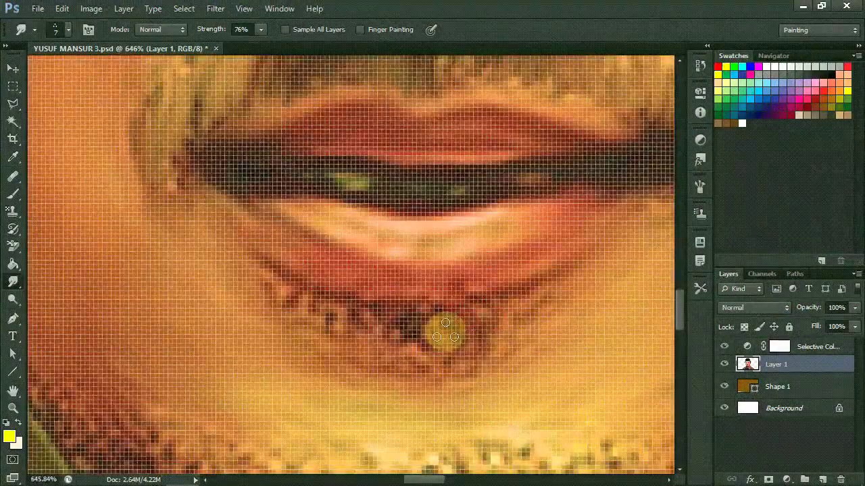
Step: Enlarge the smudge brush to 23 and smear the beard edge along the right jaw
key("bracketright")
key("bracketright")
scroll(383, 338, "up", 3)
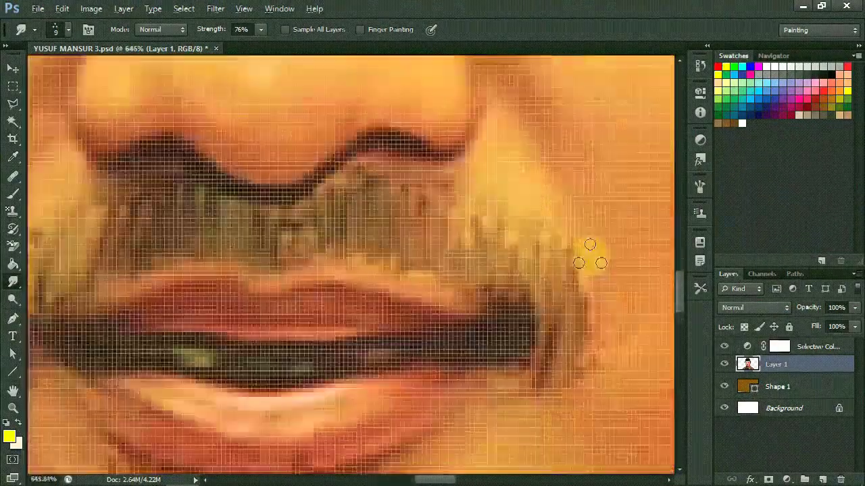
key("bracketright")
key("bracketright")
key("bracketright")
scroll(344, 178, "down", 3)
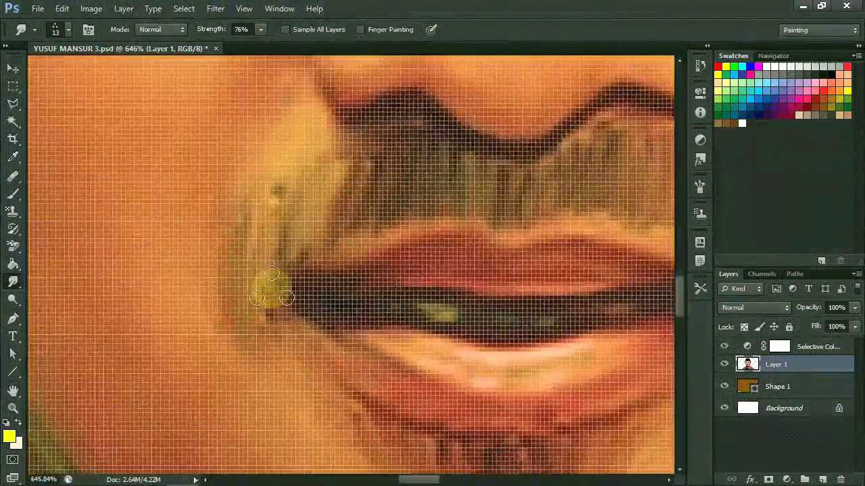
scroll(266, 286, "down", 2)
scroll(569, 277, "down", 2)
key("bracketright")
mouse_move(558, 349)
left_mouse_down()
mouse_move(579, 289)
mouse_move(453, 352)
left_mouse_up()
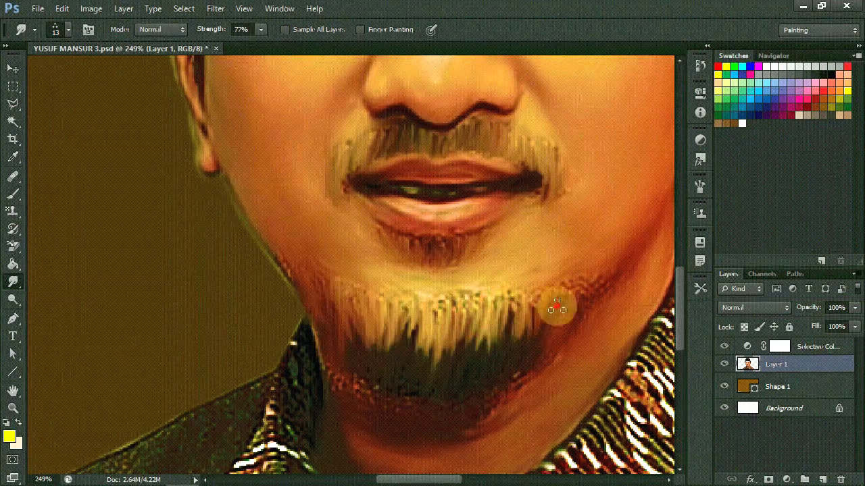
scroll(514, 348, "up", 2)
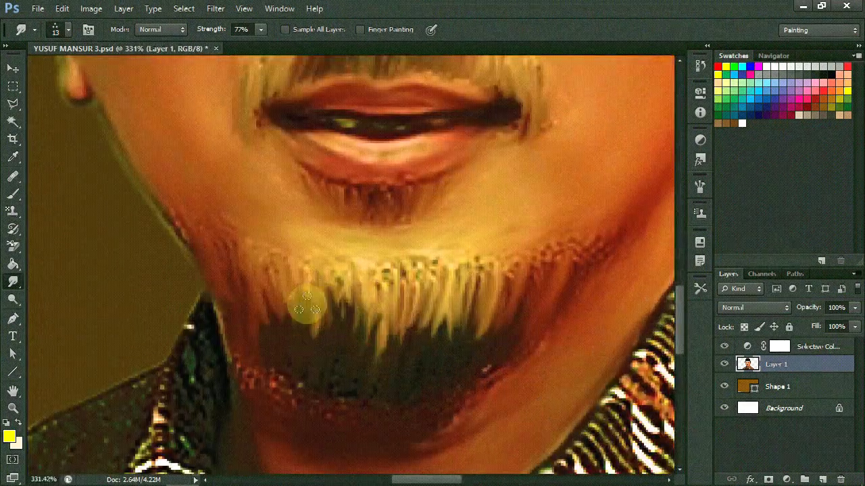
left_click_drag(419, 335, 529, 305)
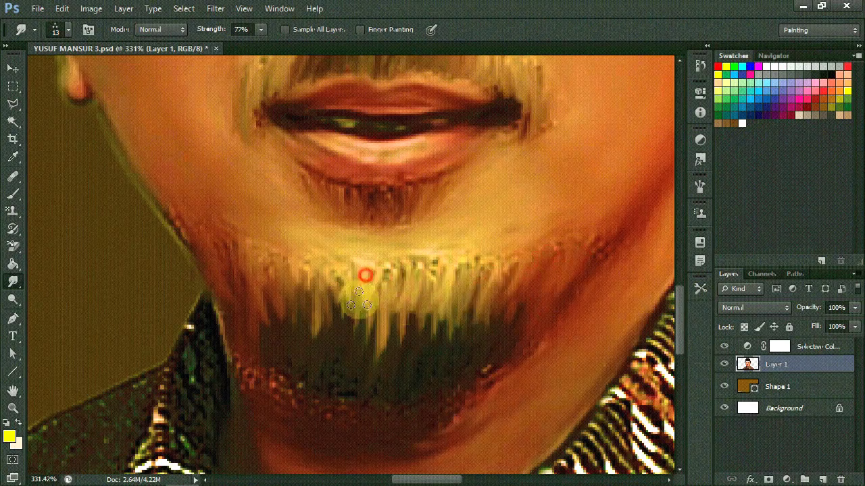
Step: Smear the eyebrow hairs along the brow
scroll(520, 297, "down", 5)
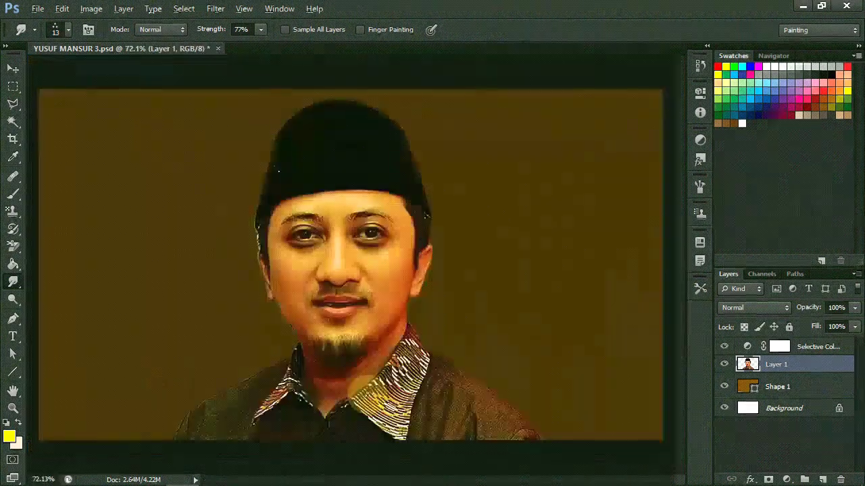
scroll(417, 247, "up", 1)
scroll(357, 164, "up", 5)
scroll(268, 219, "up", 1)
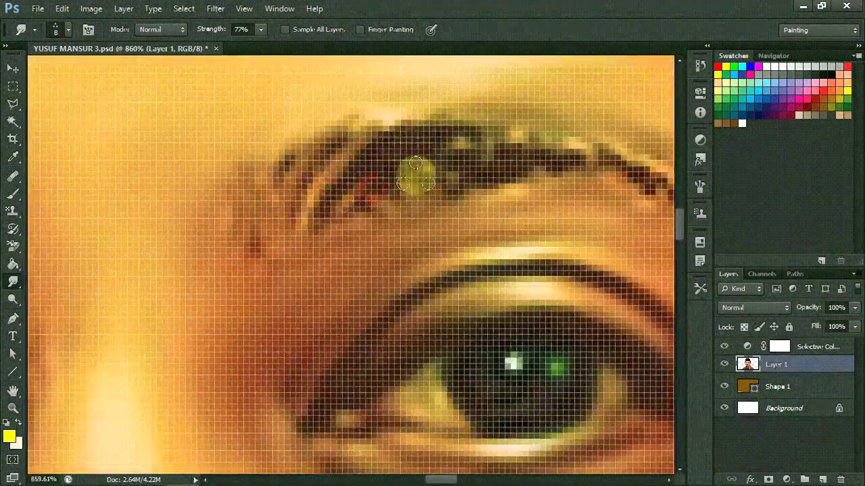
scroll(434, 194, "right", 3)
scroll(538, 263, "right", 3)
left_click_drag(539, 264, 366, 223)
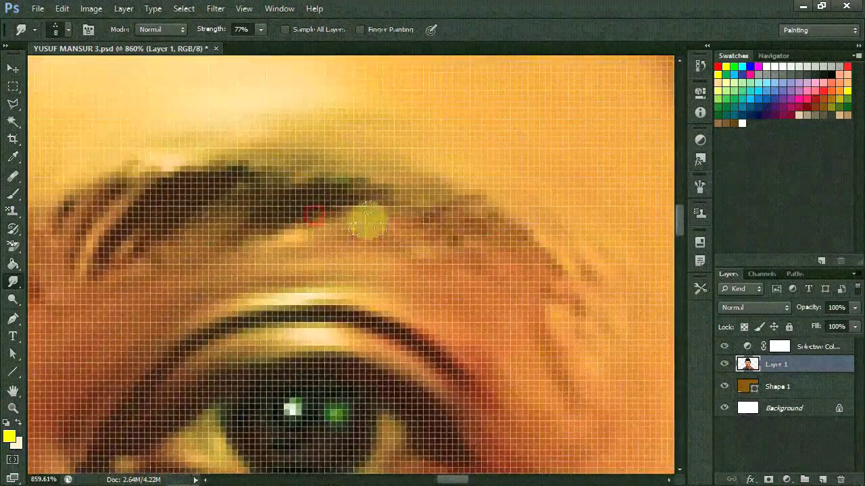
scroll(236, 203, "right", 3)
scroll(245, 116, "left", 3)
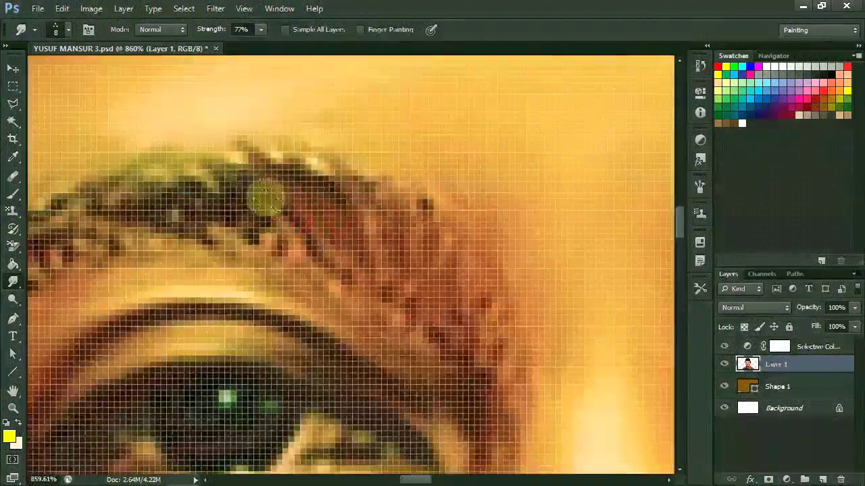
scroll(264, 194, "left", 2)
scroll(204, 166, "down", 5)
scroll(90, 88, "up", 3)
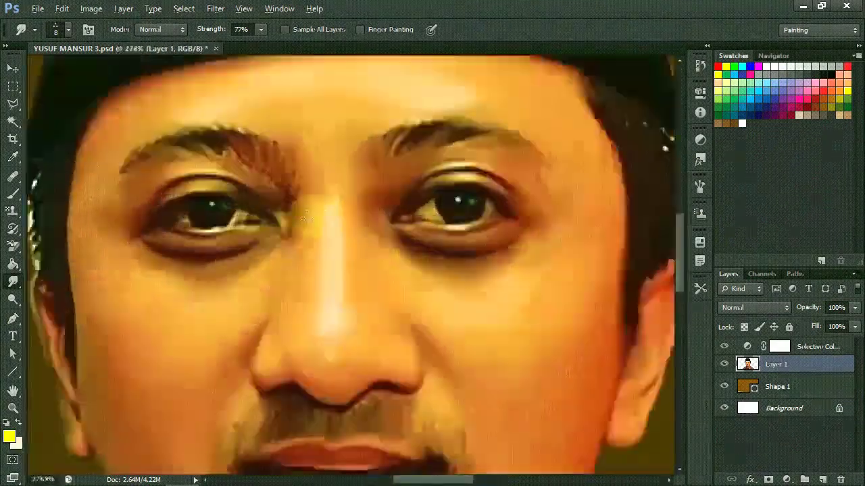
scroll(90, 88, "up", 1)
Step: Load the Faux Finish brush set and set smudge strength to 5%
left_click(67, 29)
left_click(358, 195)
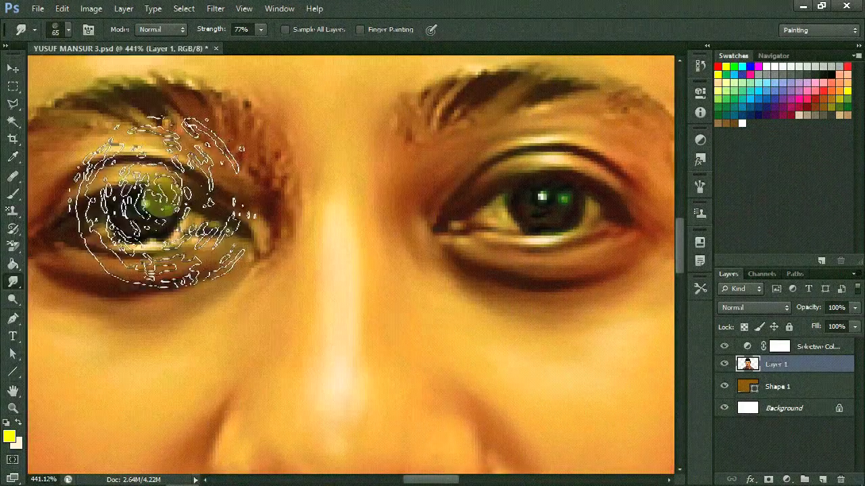
left_click(241, 29)
type("5")
key("bracketleft")
scroll(297, 251, "up", 2)
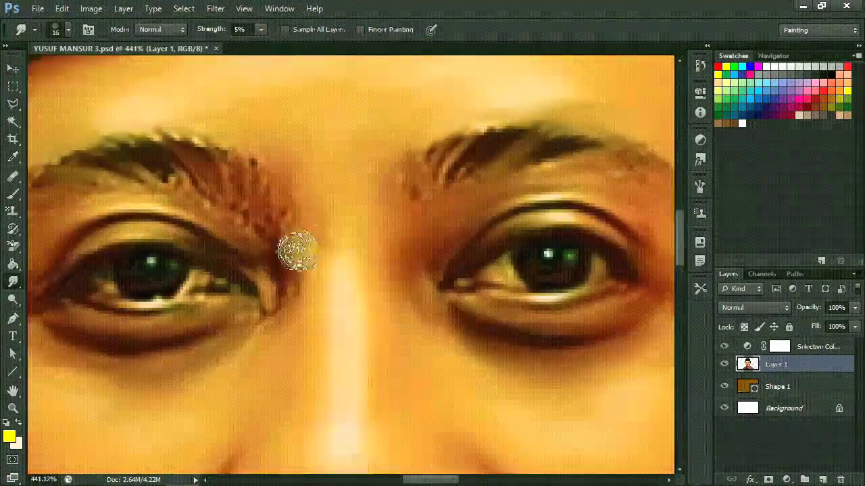
scroll(295, 307, "up", 2)
scroll(222, 97, "up", 2)
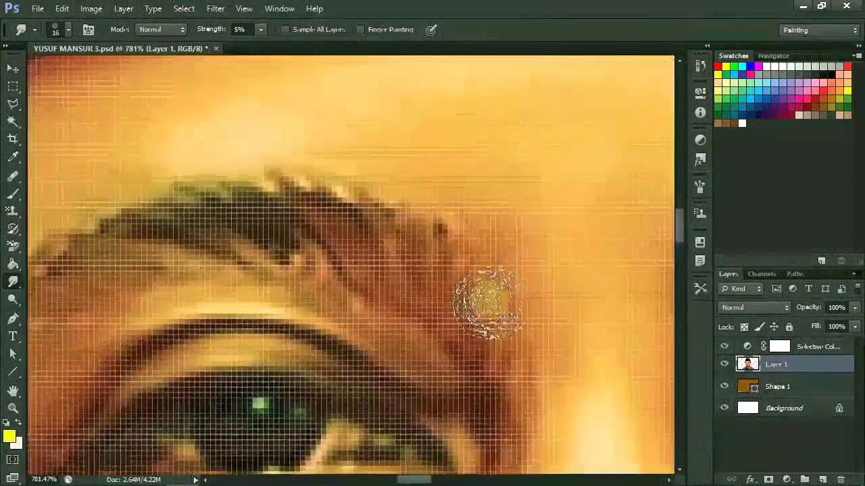
scroll(335, 260, "left", 3)
scroll(334, 260, "down", 1)
scroll(398, 252, "down", 2)
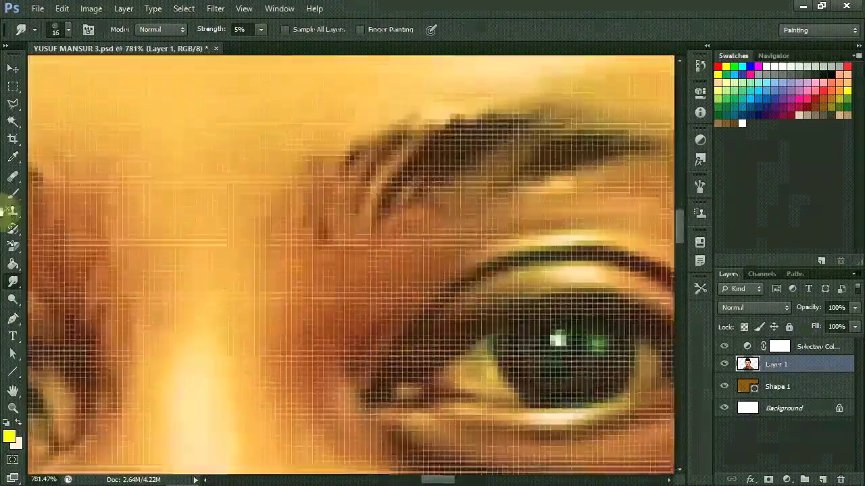
scroll(441, 169, "down", 2)
scroll(520, 184, "up", 2)
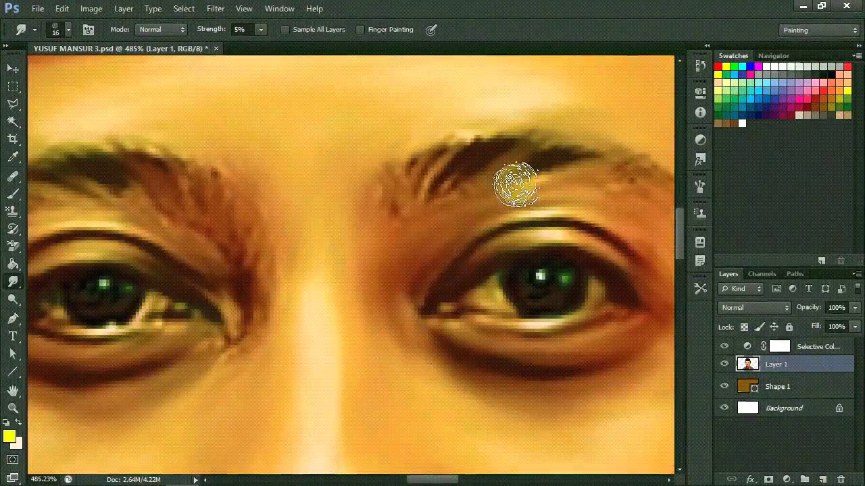
scroll(213, 196, "left", 2)
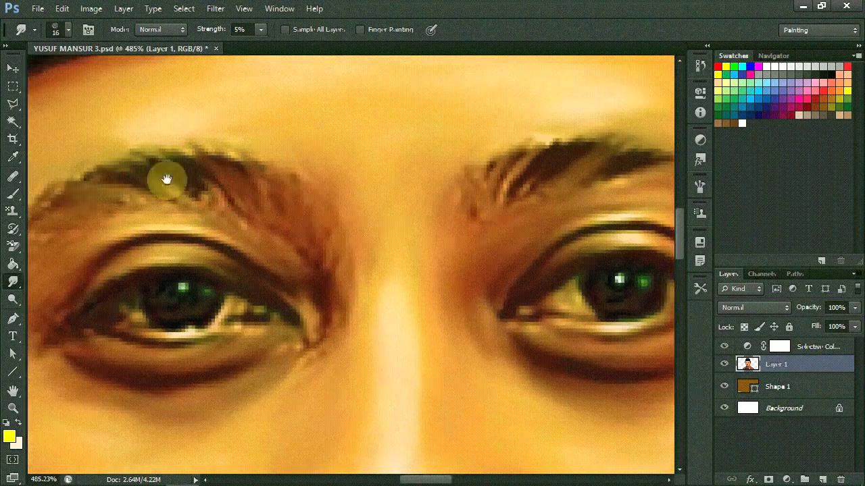
scroll(166, 179, "up", 2)
scroll(169, 222, "up", 3)
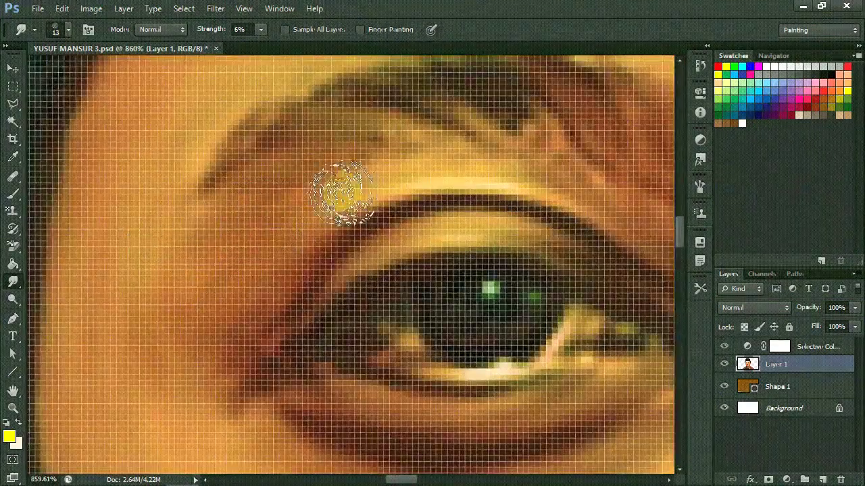
scroll(205, 247, "down", 2)
left_click(241, 29)
type("10")
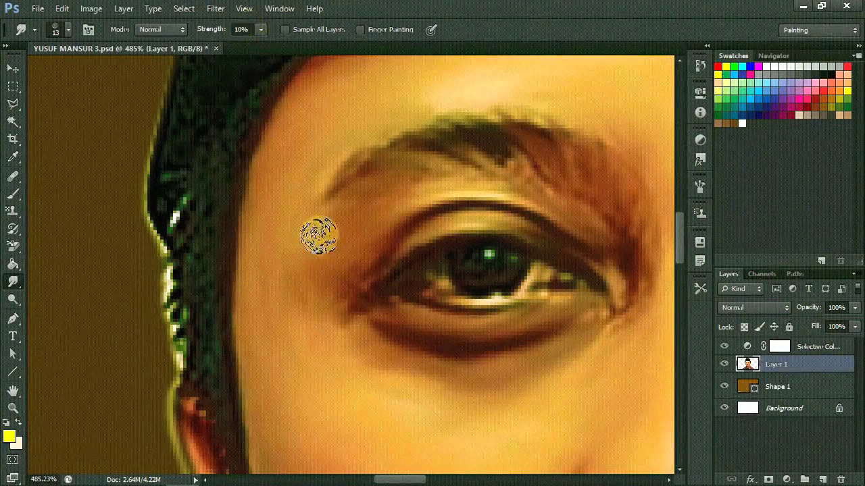
scroll(546, 137, "right", 4)
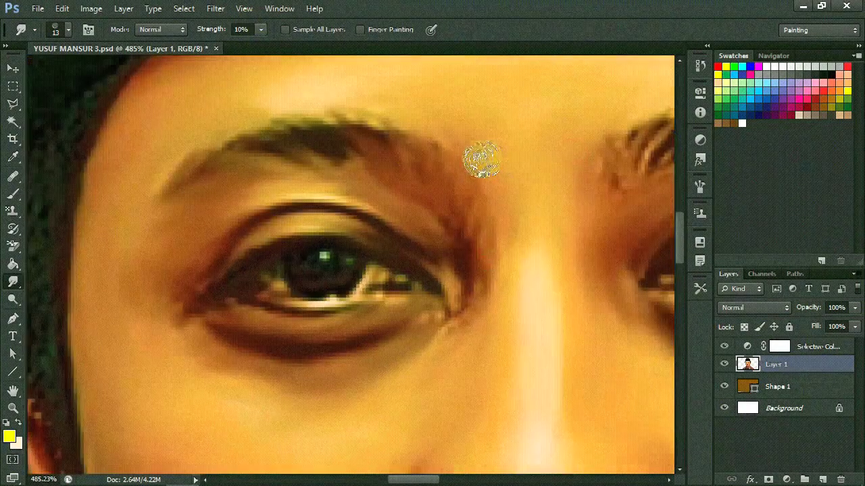
scroll(388, 188, "right", 7)
scroll(388, 188, "up", 2)
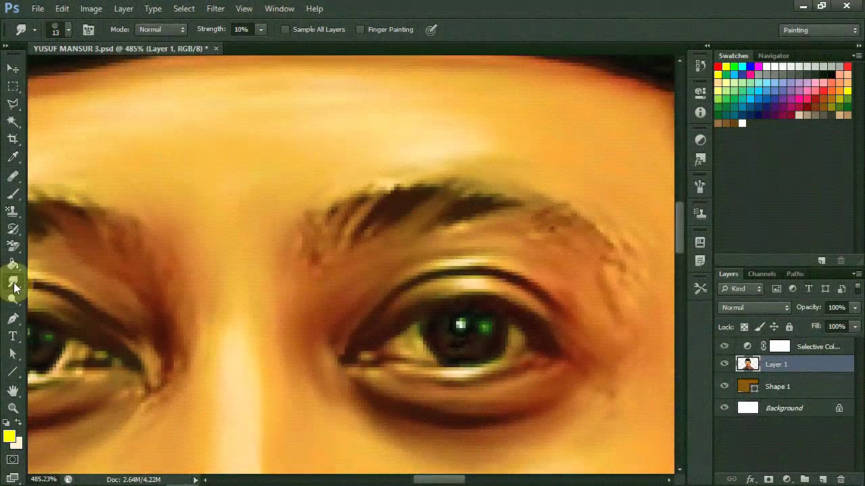
Step: Replace brushes with the Assorted Brushes set, pick a brush at 3 px and 98% strength
left_click(68, 29)
left_click(421, 58)
left_click(459, 202)
left_click(376, 196)
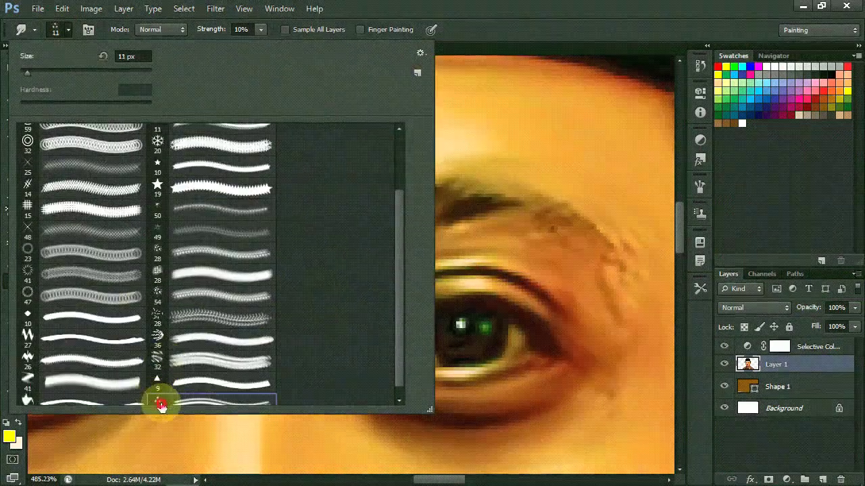
double_click(154, 401)
scroll(418, 215, "up", 5)
left_click_drag(260, 29, 251, 43)
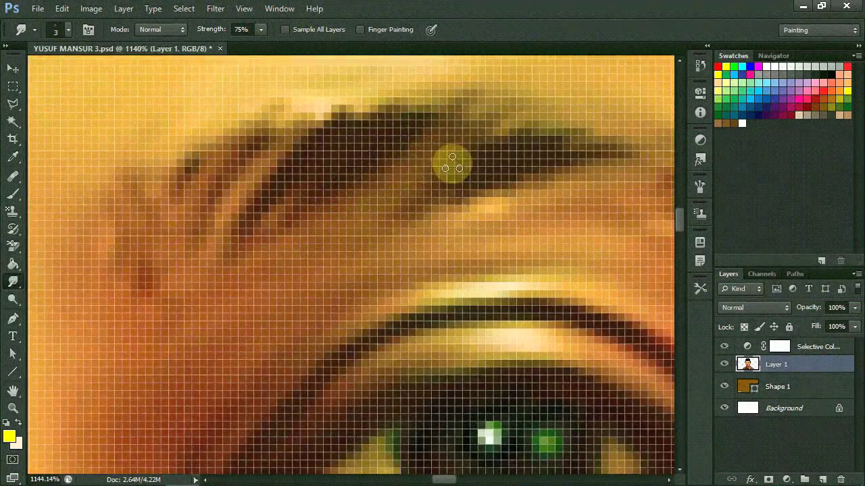
key("9")
key("8")
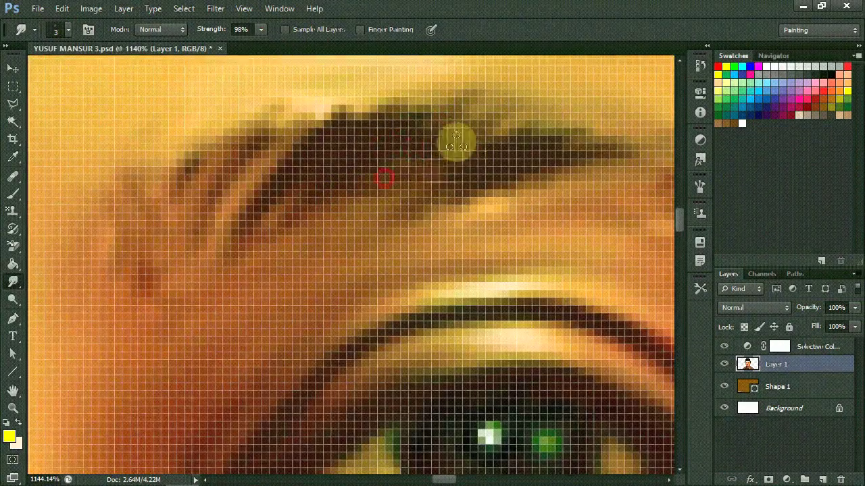
scroll(438, 145, "down", 10)
scroll(482, 173, "up", 6)
scroll(440, 189, "up", 4)
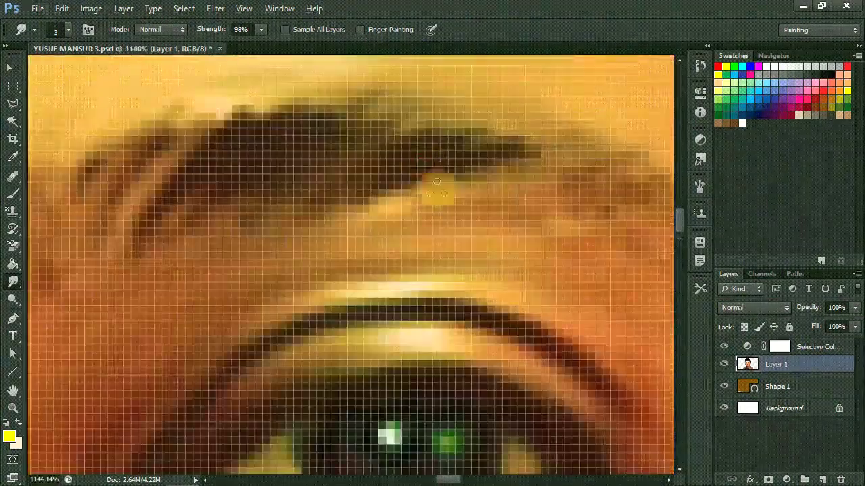
scroll(515, 182, "down", 5)
scroll(581, 203, "down", 2)
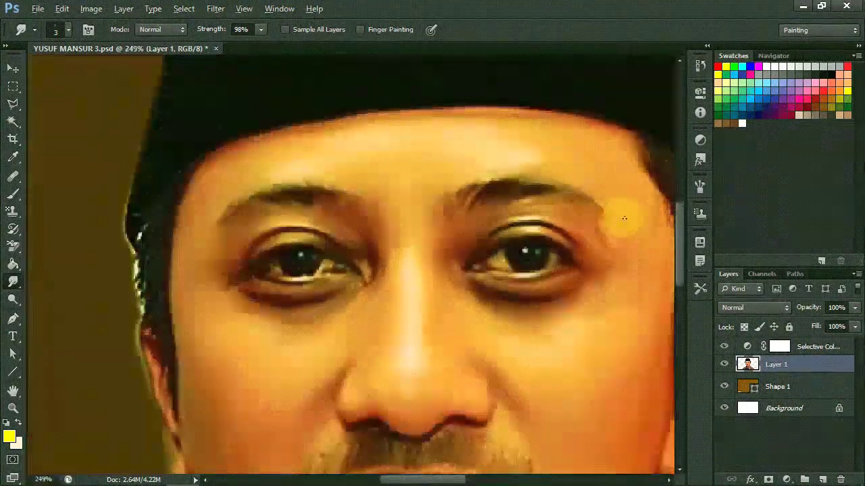
scroll(494, 144, "up", 6)
Step: Reload the Faux Finish Brushes set and set smudge strength to 10%, then 50%
left_click(68, 29)
left_click(417, 51)
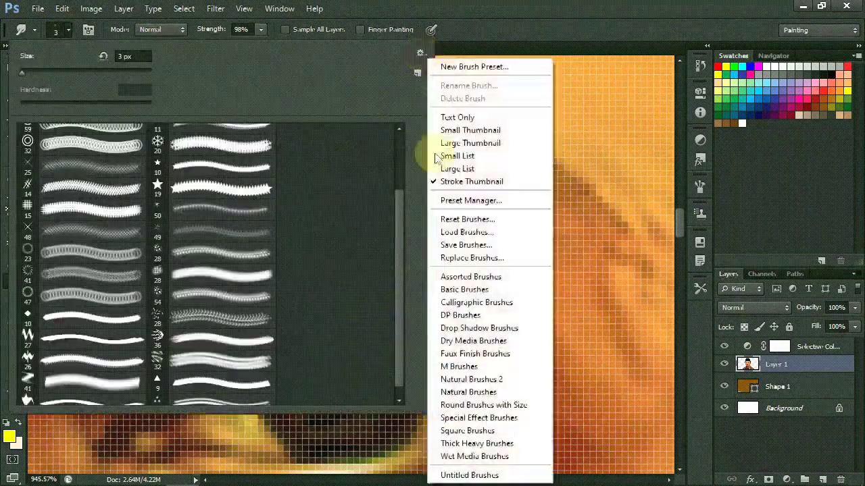
left_click(483, 361)
left_click(380, 197)
scroll(194, 247, "down", 2)
scroll(223, 136, "down", 2)
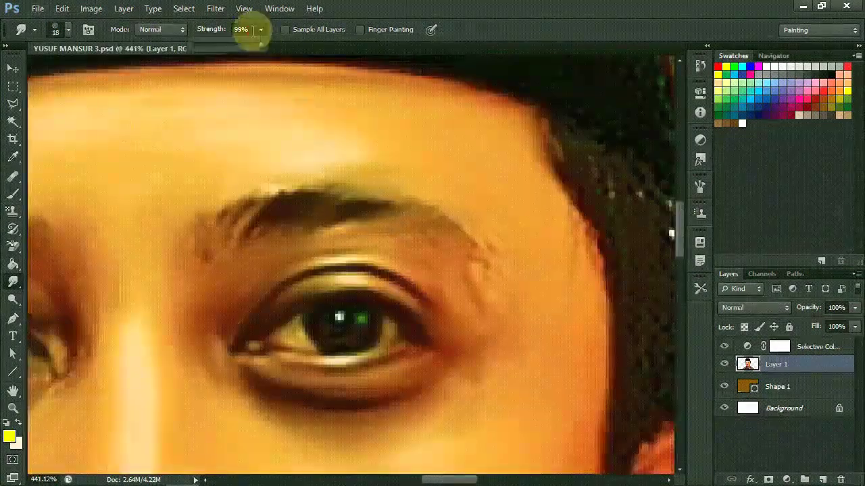
double_click(241, 29)
type("10")
key("Return")
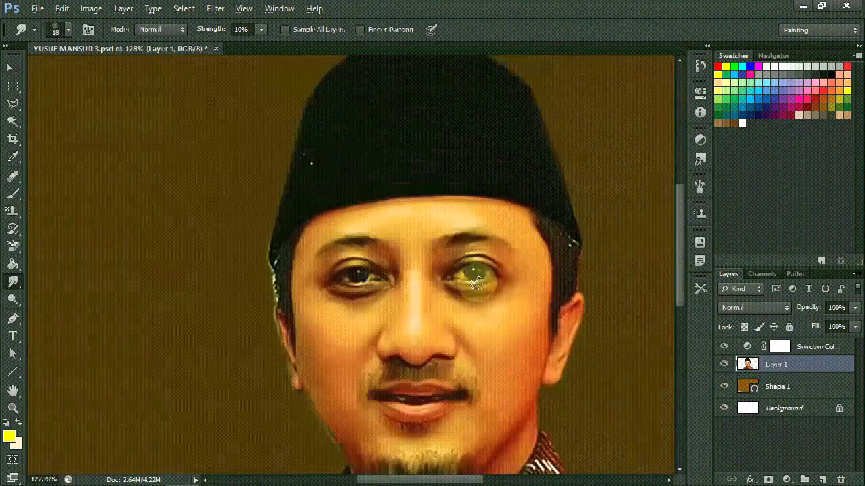
key("5")
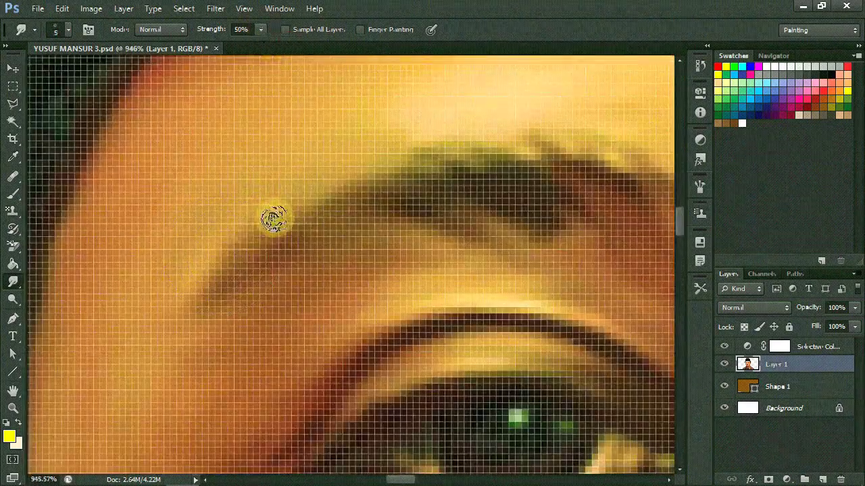
scroll(236, 237, "down", 10)
scroll(364, 270, "up", 5)
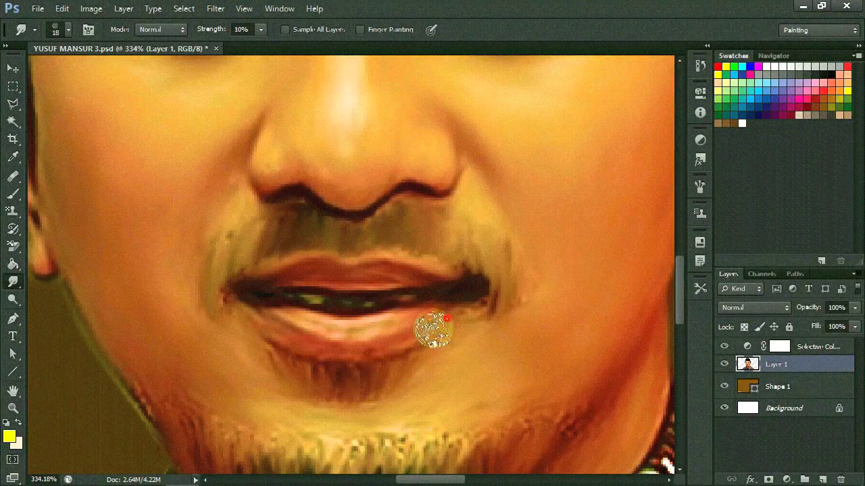
Step: Brush fine black (000000) hair strokes onto both moustache ends, undoing the last stroke
scroll(377, 397, "down", 5)
scroll(550, 328, "up", 3)
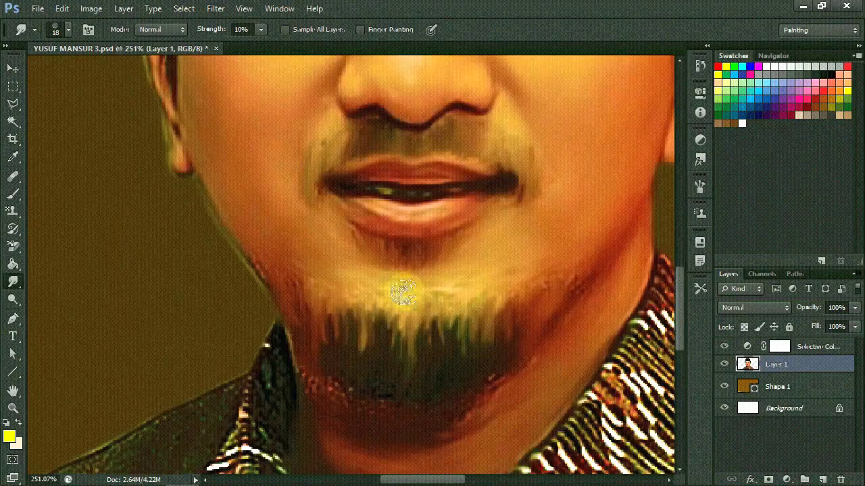
scroll(514, 295, "up", 2)
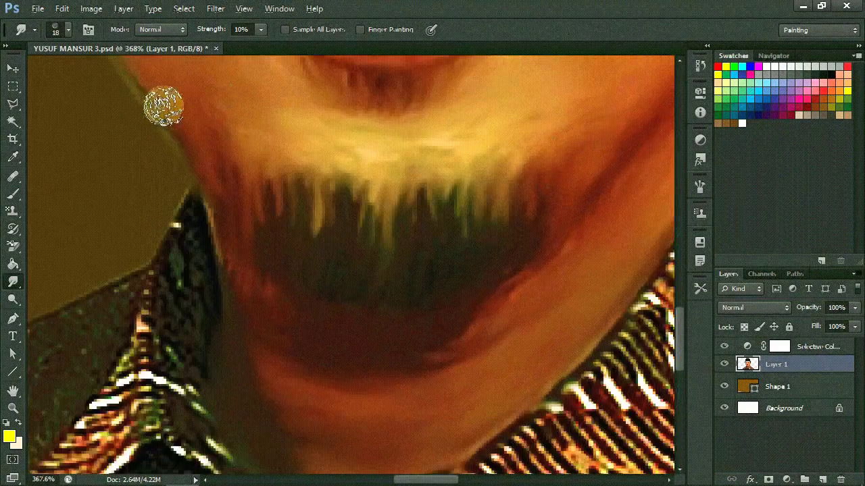
scroll(163, 107, "down", 3)
scroll(569, 251, "up", 2)
scroll(362, 328, "up", 2)
key("b")
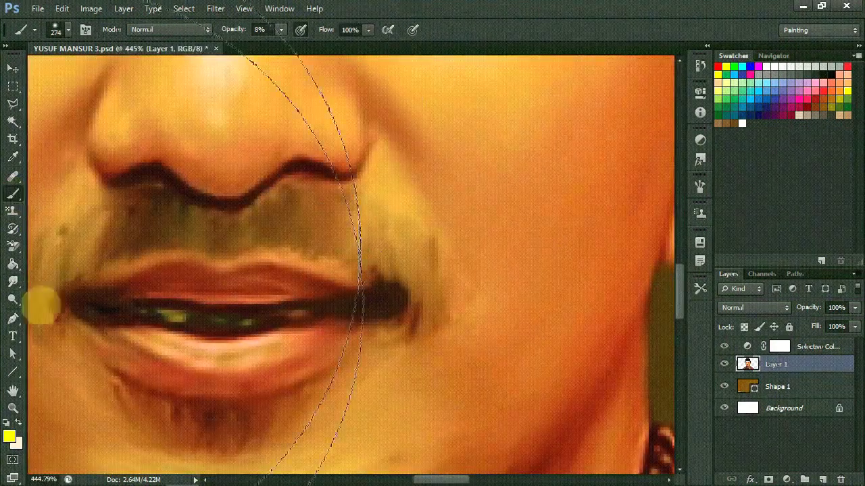
left_click(8, 437)
type("000000")
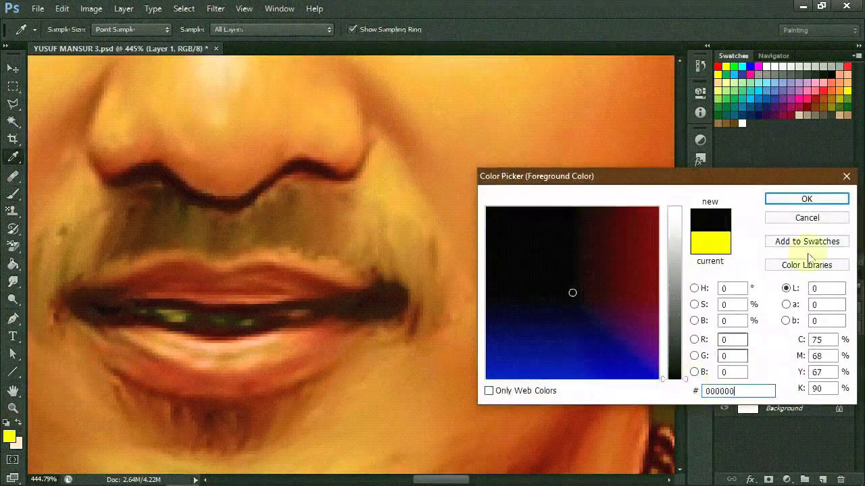
key("Return")
mouse_move(372, 245)
left_mouse_down()
mouse_move(248, 242)
mouse_move(335, 262)
left_mouse_up()
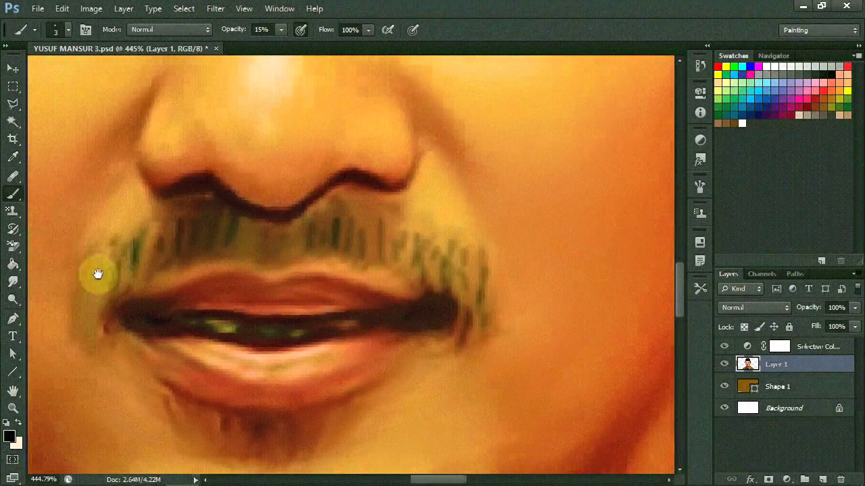
left_click_drag(98, 273, 284, 250)
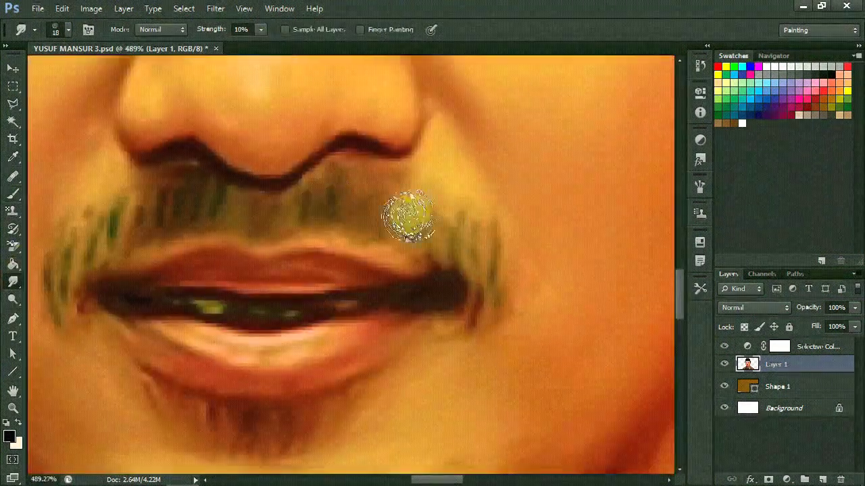
key("ctrl+z")
Step: Set the smudge brush to 12 px at 15% strength, then make it smaller and fit the portrait on screen
left_click_drag(170, 222, 101, 208)
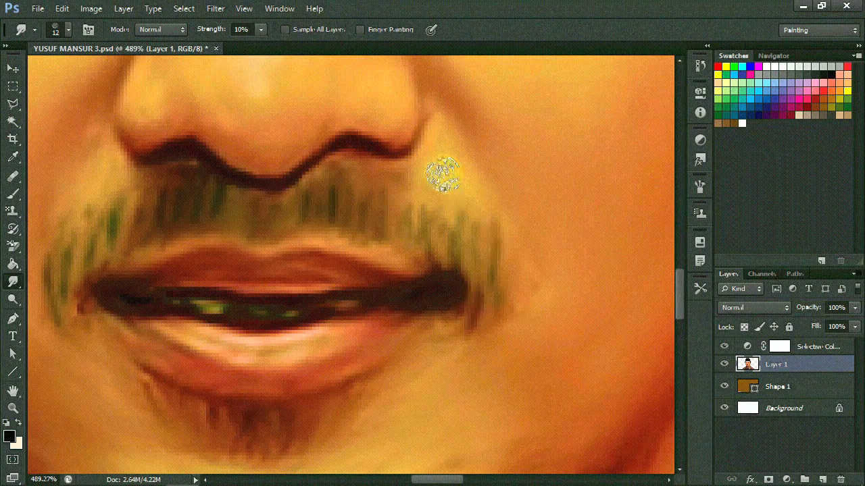
key("1")
key("5")
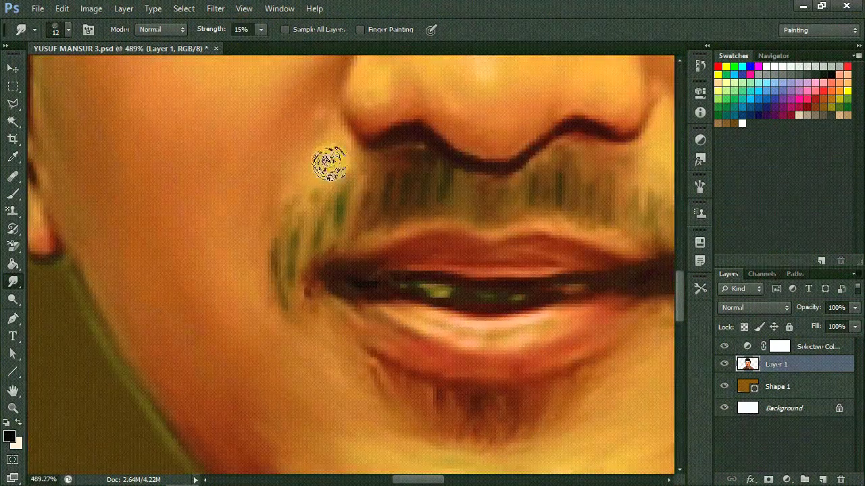
scroll(280, 181, "up", 1)
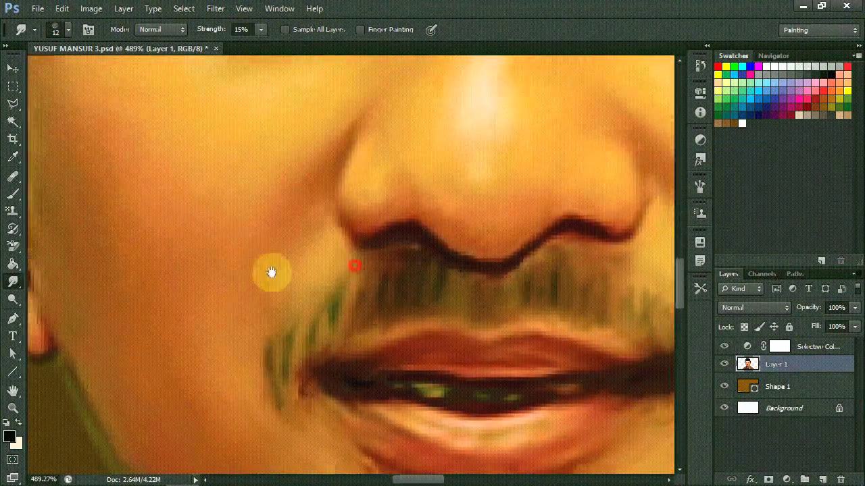
scroll(270, 270, "right", 5)
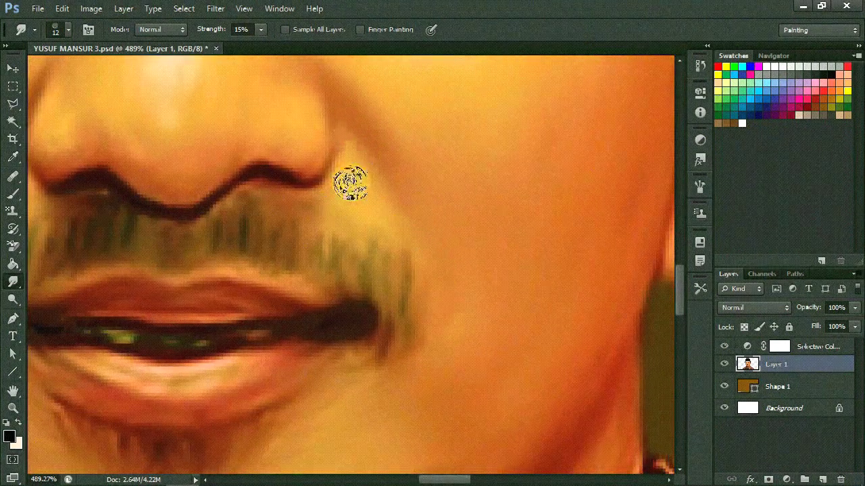
scroll(349, 183, "up", 3)
key("bracketleft")
key("bracketleft")
key("bracketleft")
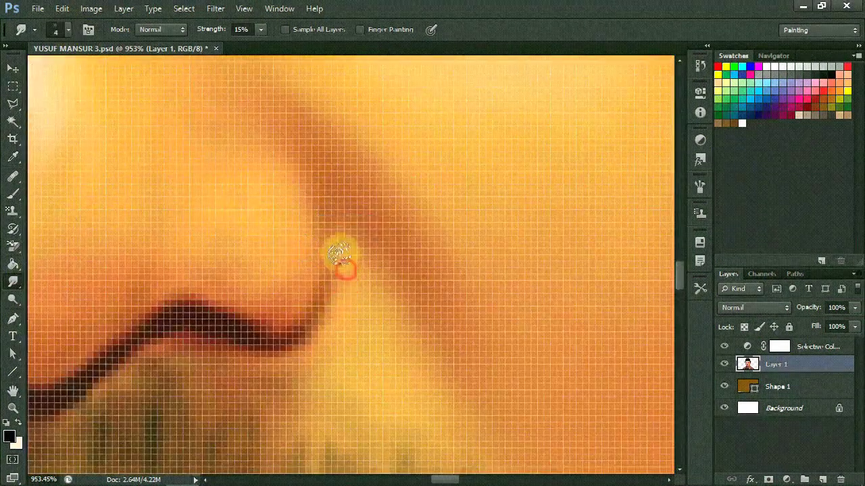
key("ctrl+0")
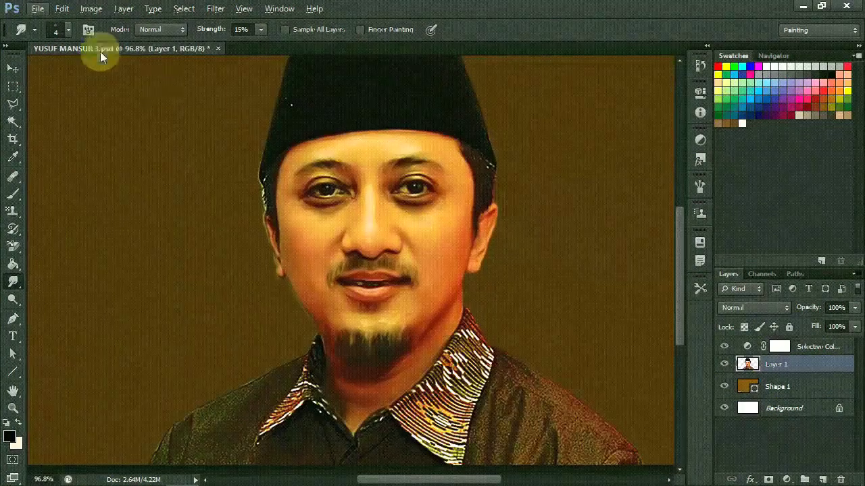
Step: Load an additional brush set from the Brush Preset picker and choose a new smudge tip
right_click(100, 57)
left_click(419, 52)
left_click(472, 446)
left_click(372, 197)
double_click(155, 382)
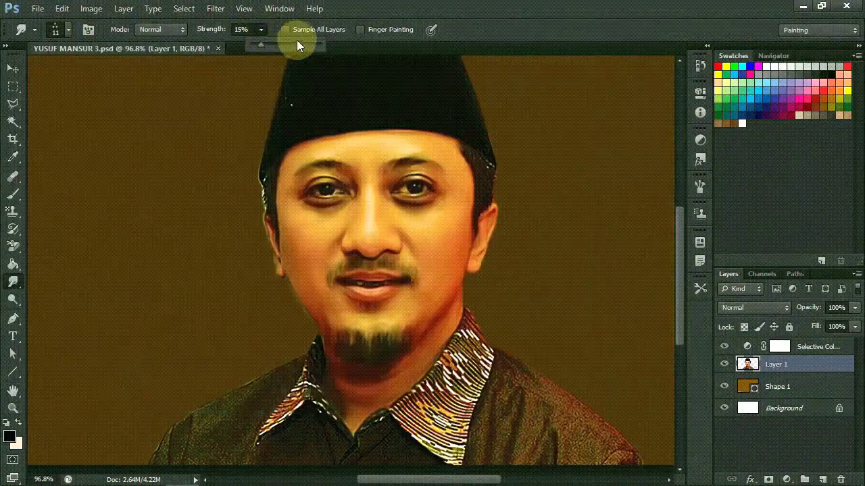
scroll(452, 256, "up", 4)
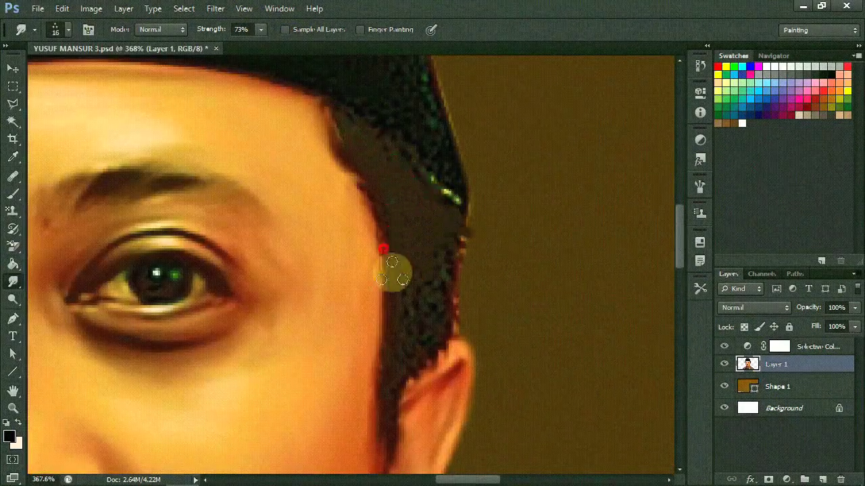
scroll(406, 336, "down", 1)
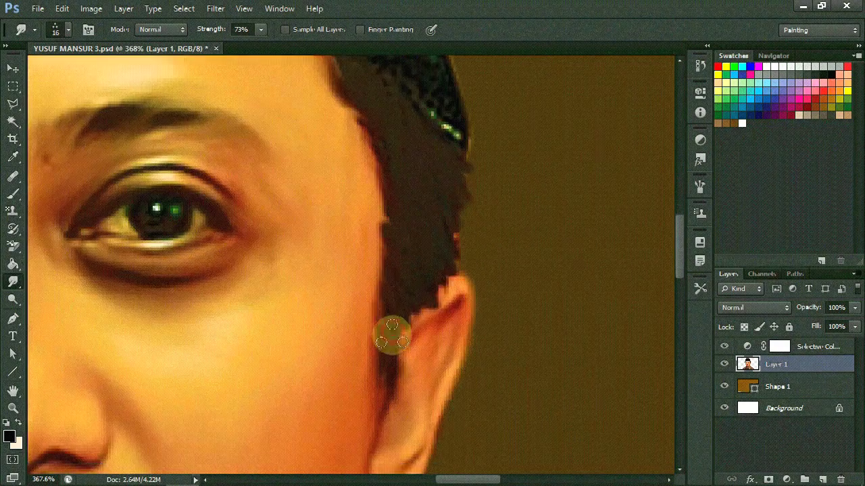
scroll(304, 270, "down", 1)
scroll(202, 189, "up", 2)
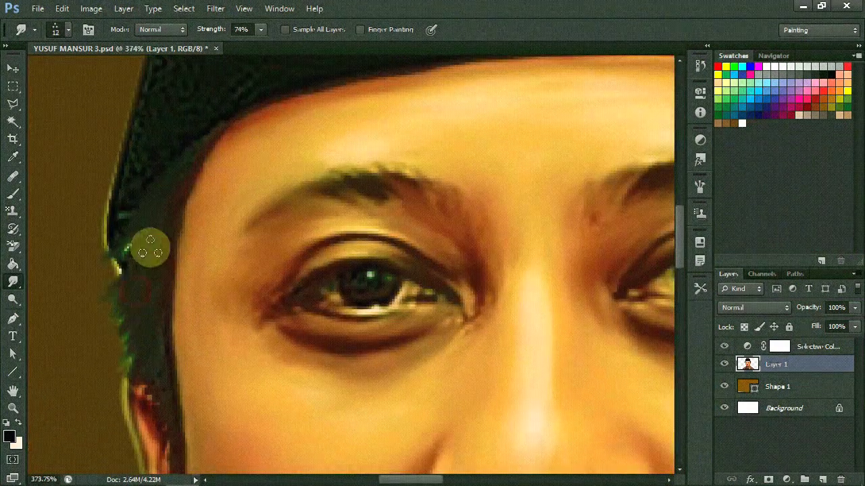
scroll(151, 245, "down", 2)
scroll(524, 240, "up", 1)
scroll(456, 384, "down", 1)
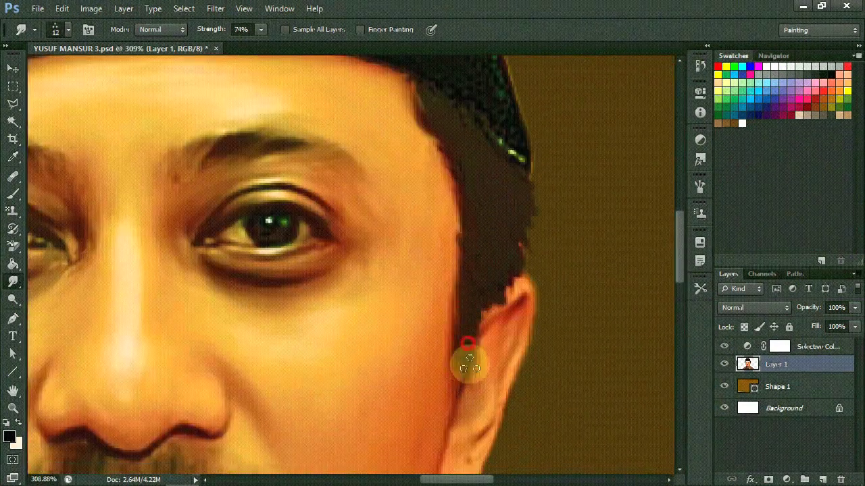
scroll(193, 280, "down", 1)
scroll(193, 279, "up", 1)
scroll(198, 366, "down", 3)
Step: Replace the loaded brushes with another brush set
left_click(68, 30)
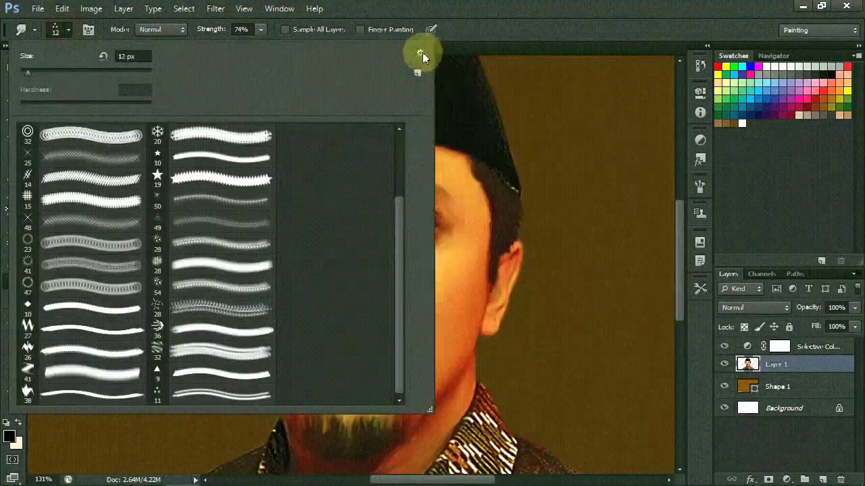
left_click(422, 52)
left_click(367, 198)
scroll(537, 203, "up", 3)
scroll(405, 203, "up", 1)
Step: Lower the smudge strength, adjust brush size, and smudge across the black cap's surface
key("1")
key("2")
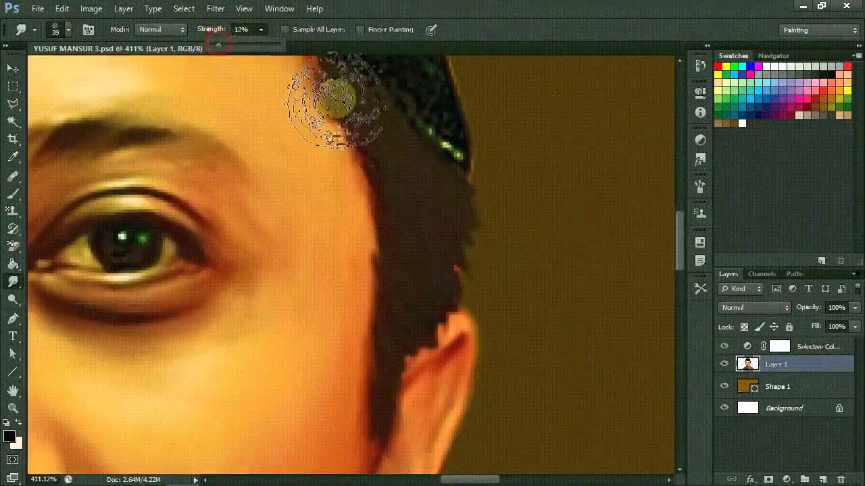
scroll(333, 181, "down", 1)
scroll(97, 183, "down", 1)
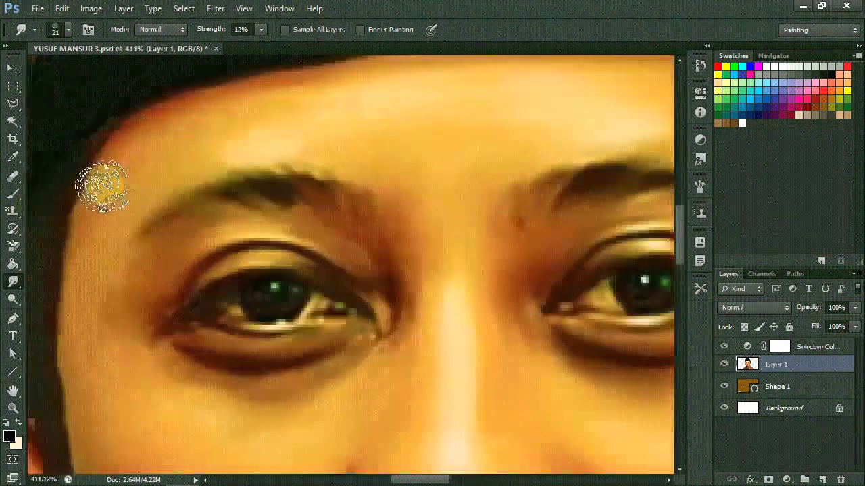
scroll(144, 357, "down", 2)
scroll(299, 357, "down", 1)
scroll(299, 358, "up", 2)
key("bracketleft")
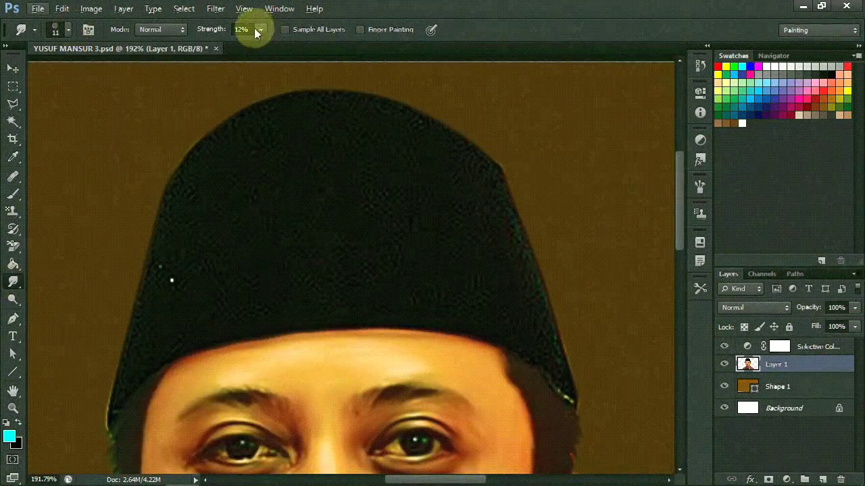
key("1")
key("1")
left_click_drag(290, 139, 353, 132)
Step: At 34% strength, smudge the cap's right side, then shrink the brush to work the cap edge
scroll(299, 203, "up", 1)
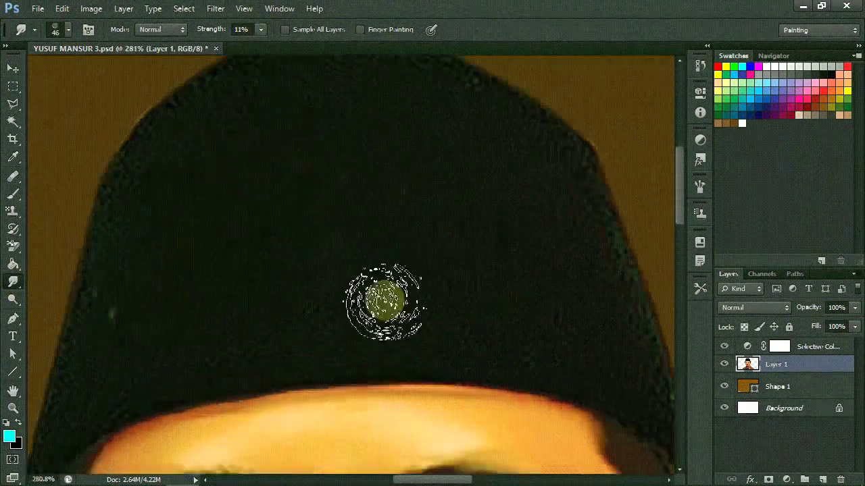
left_click_drag(260, 29, 284, 41)
left_click_drag(534, 203, 537, 264)
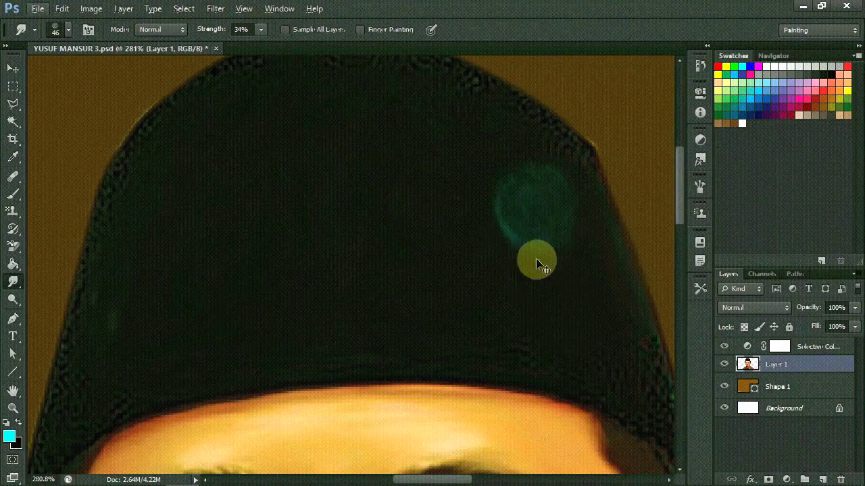
scroll(540, 267, "up", 2)
key("bracketleft")
key("bracketleft")
key("bracketleft")
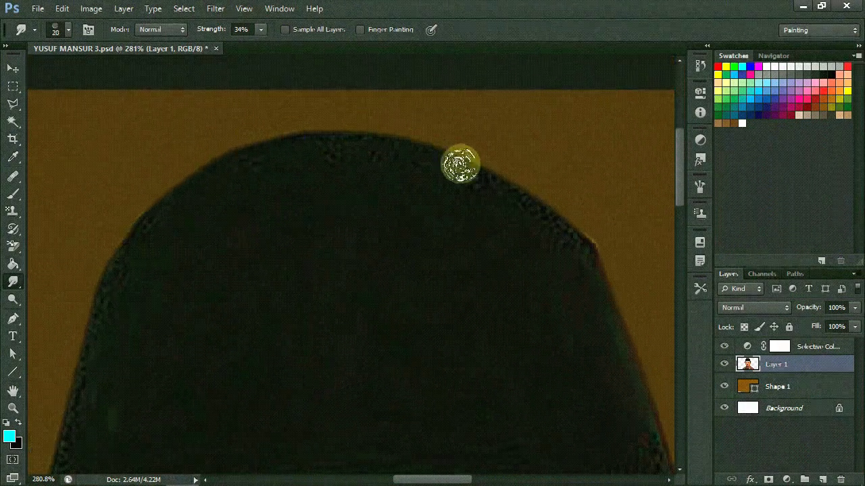
scroll(71, 382, "down", 3)
scroll(194, 225, "down", 3)
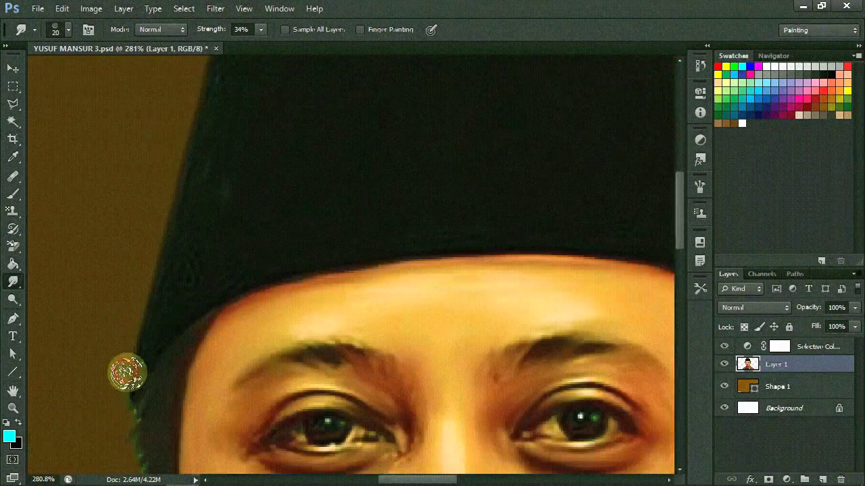
scroll(81, 347, "up", 5)
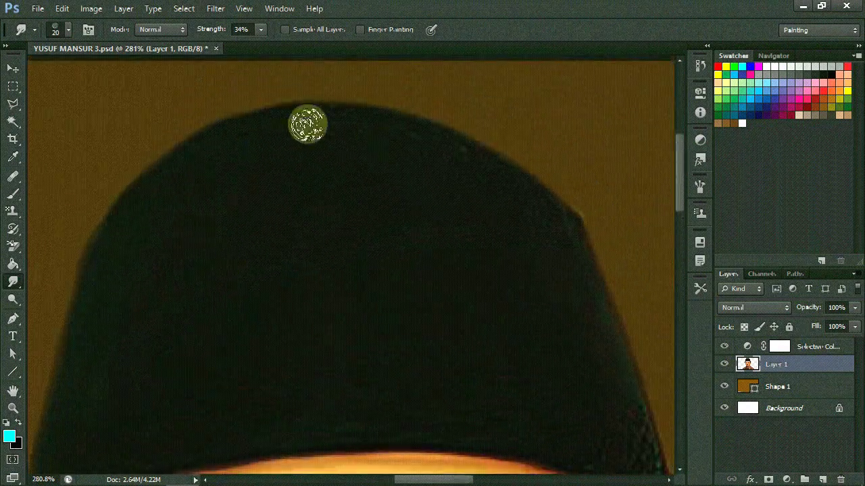
scroll(384, 329, "down", 3)
scroll(385, 328, "right", 3)
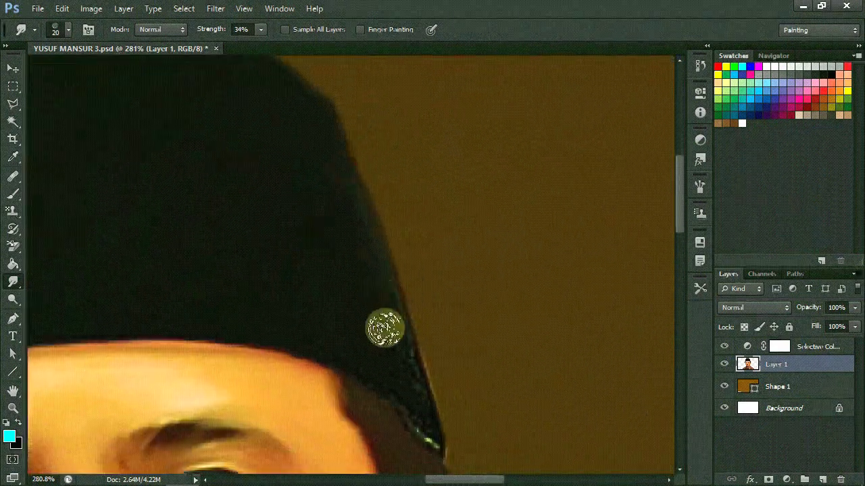
scroll(327, 289, "down", 2)
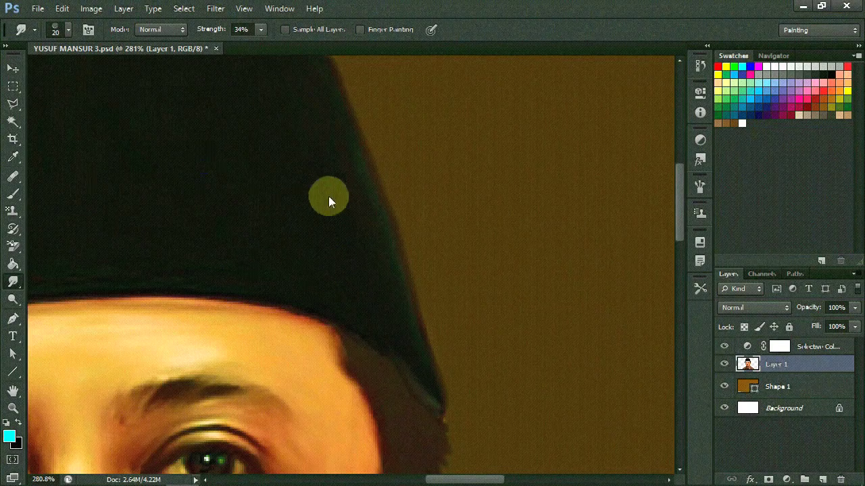
scroll(329, 201, "left", 2)
scroll(413, 275, "left", 1)
scroll(527, 220, "left", 1)
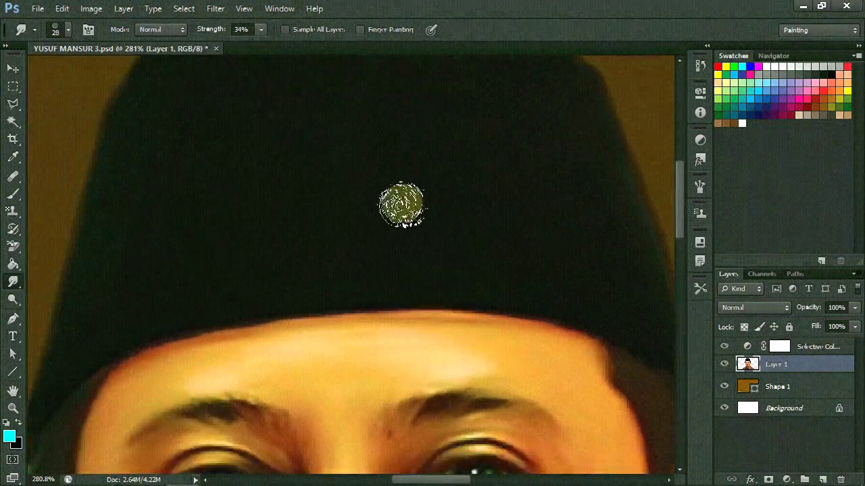
scroll(402, 205, "down", 2)
scroll(308, 136, "down", 2)
scroll(366, 203, "up", 4)
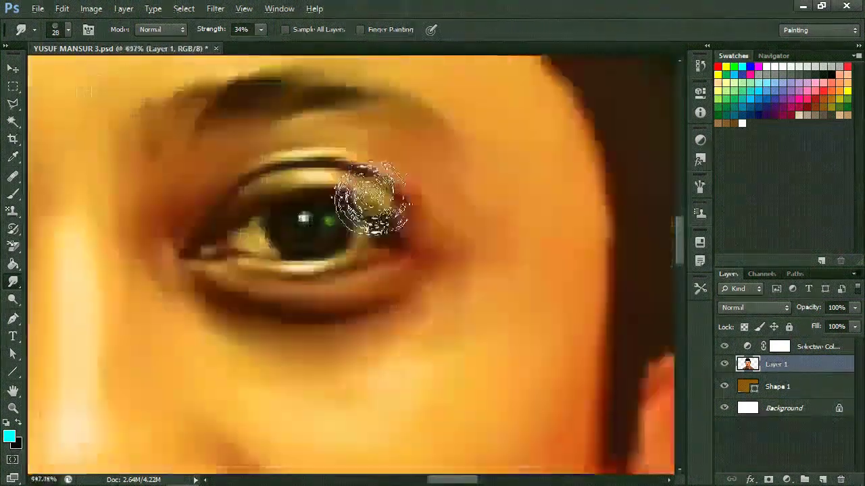
Step: With a black Brush at adjusted opacity and size, darken the left and lower iris
left_click(14, 193)
left_click(16, 423)
left_click(9, 436)
left_click(807, 199)
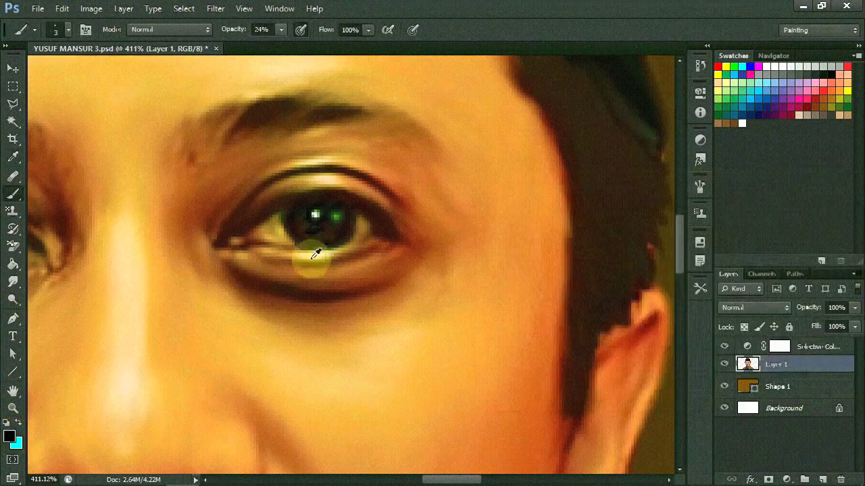
scroll(315, 251, "up", 5)
key("5")
key("3")
key("bracketright")
mouse_move(307, 200)
left_mouse_down()
mouse_move(309, 187)
mouse_move(343, 285)
mouse_move(476, 227)
mouse_move(448, 252)
left_mouse_up()
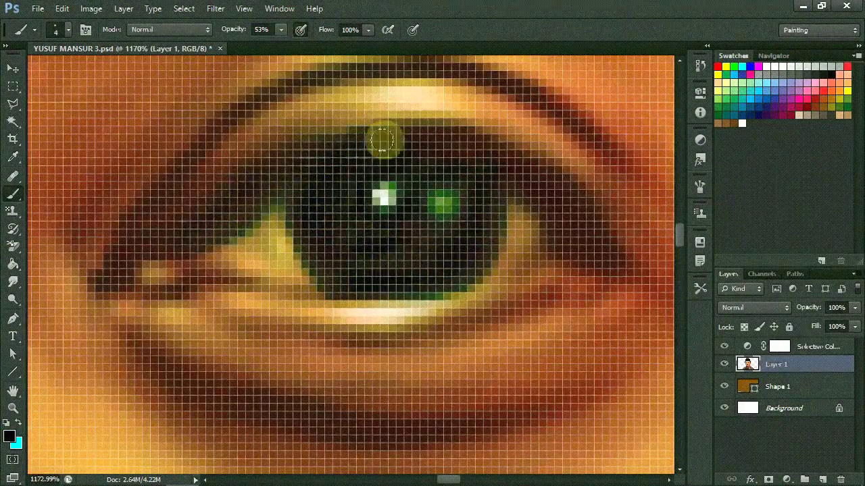
Step: Paint black over the green highlight in the iris
scroll(411, 300, "down", 5)
scroll(466, 263, "up", 5)
scroll(472, 256, "down", 2)
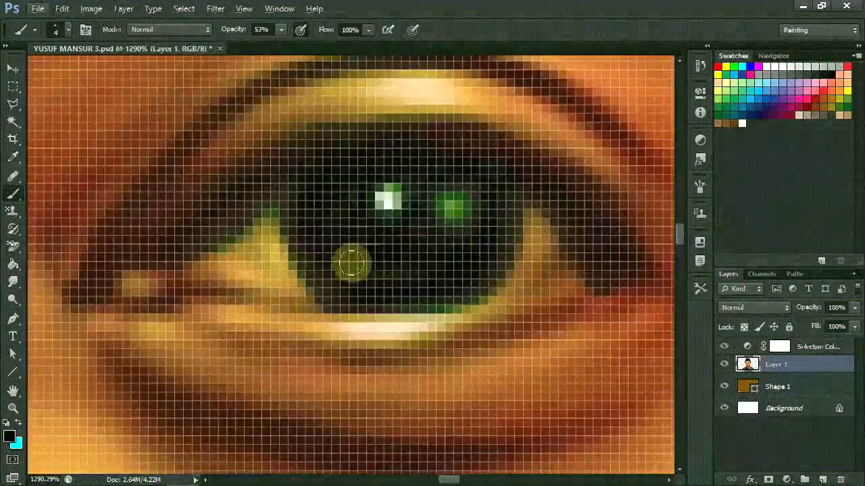
scroll(349, 259, "down", 3)
scroll(257, 300, "up", 5)
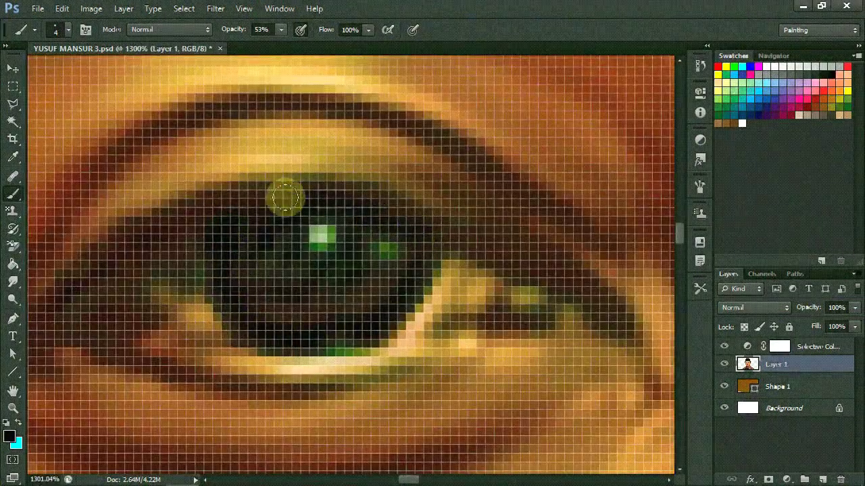
left_click_drag(396, 250, 369, 303)
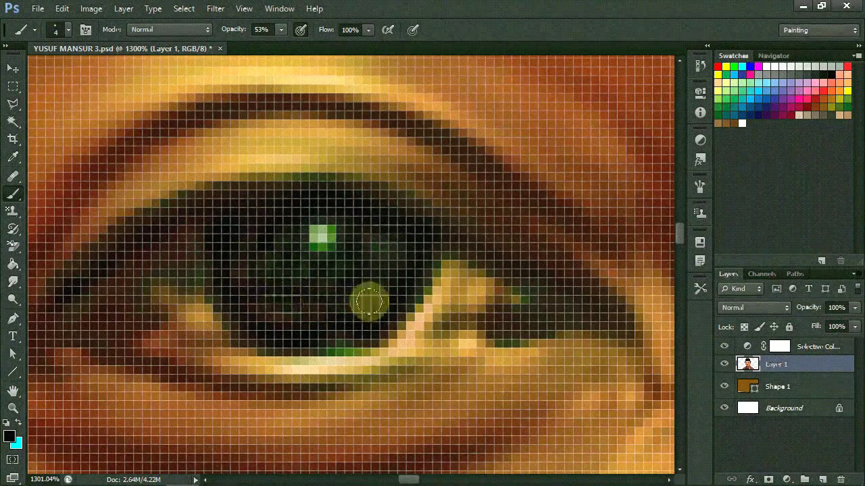
Step: Sample the face's skin colour as the foreground colour
scroll(284, 279, "down", 1)
scroll(284, 279, "down", 3)
scroll(276, 304, "up", 3)
scroll(245, 265, "up", 1)
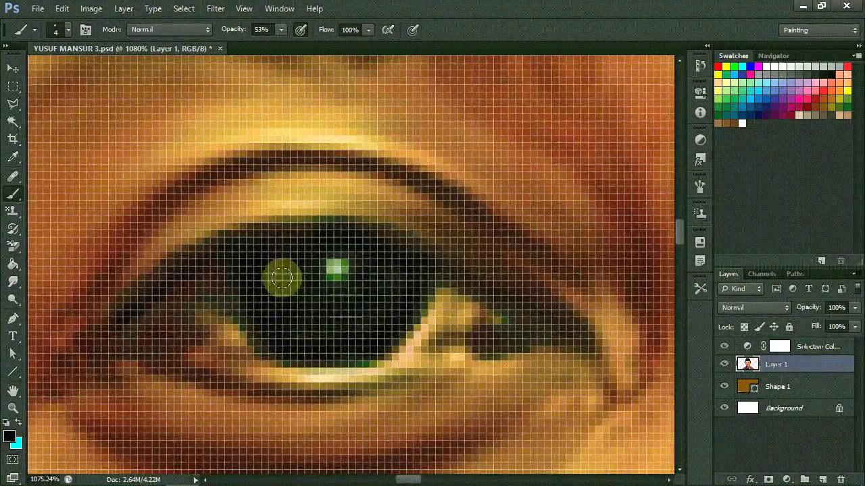
scroll(281, 277, "down", 3)
scroll(282, 277, "up", 2)
left_click(10, 437)
left_click(349, 192)
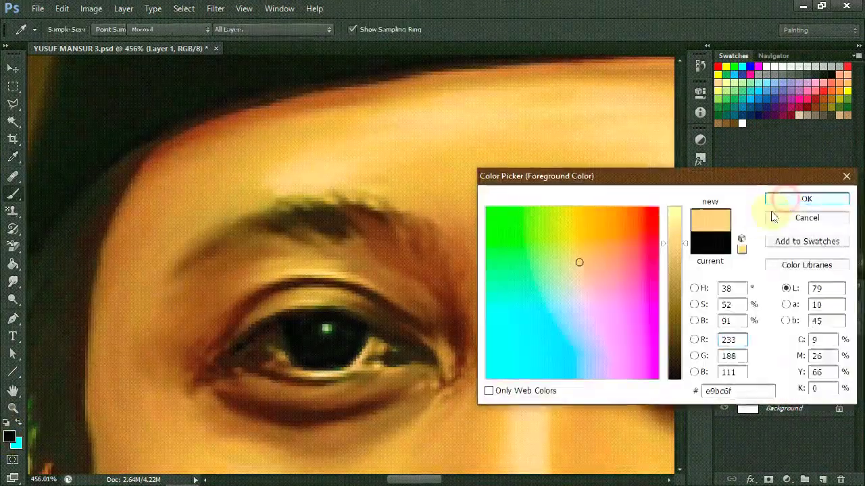
left_click(776, 203)
Step: Paint a pale f5d3a9 skin-tone highlight beside the iris
scroll(586, 360, "down", 5)
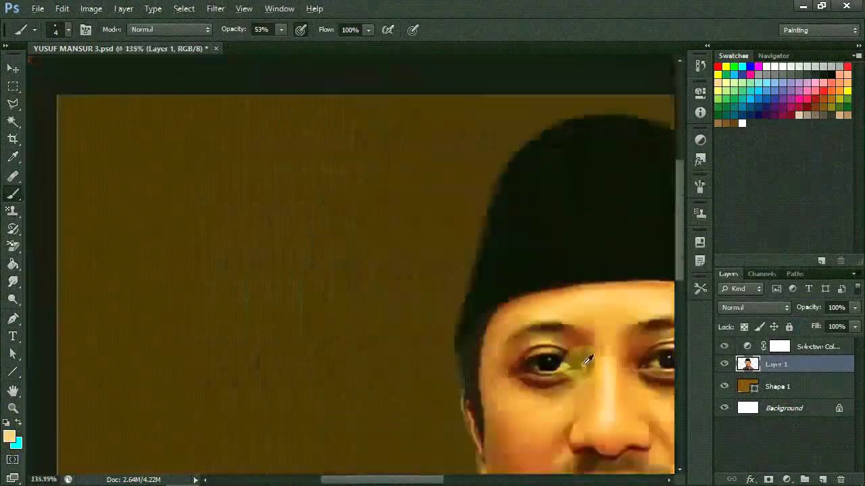
scroll(587, 360, "up", 2)
scroll(586, 360, "up", 3)
left_click(9, 437)
left_click(482, 354)
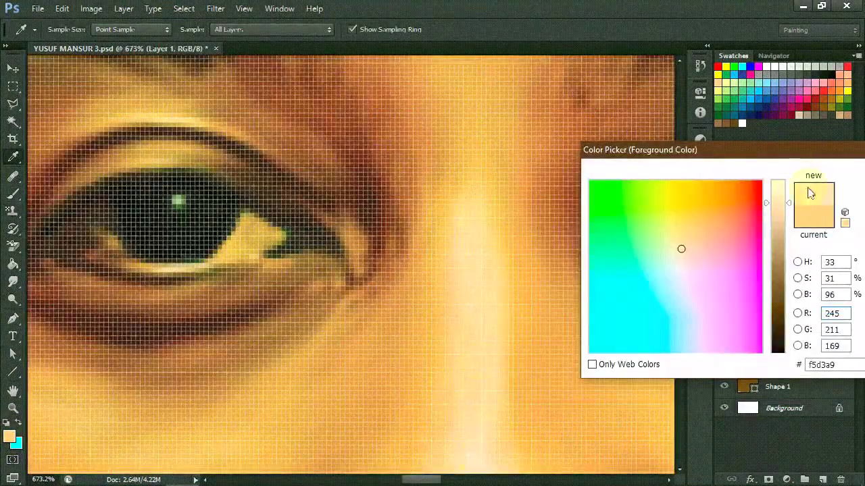
key("Return")
scroll(295, 277, "up", 2)
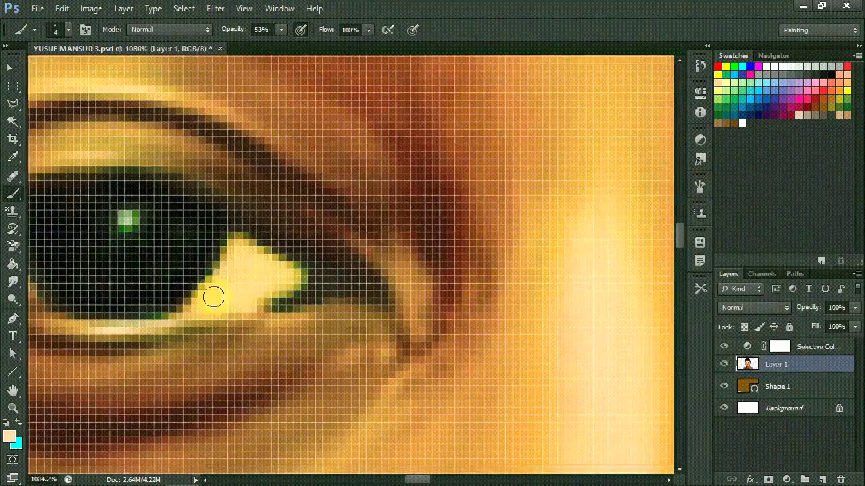
scroll(213, 298, "left", 5)
scroll(223, 243, "up", 1)
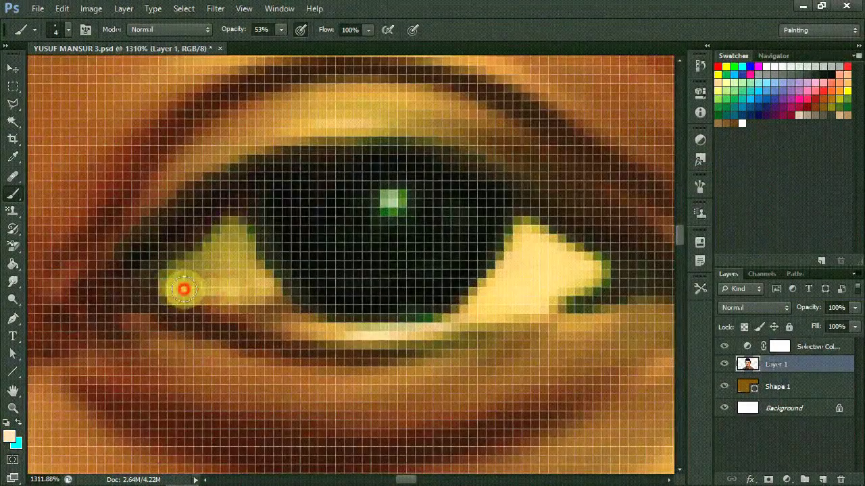
scroll(250, 286, "down", 5)
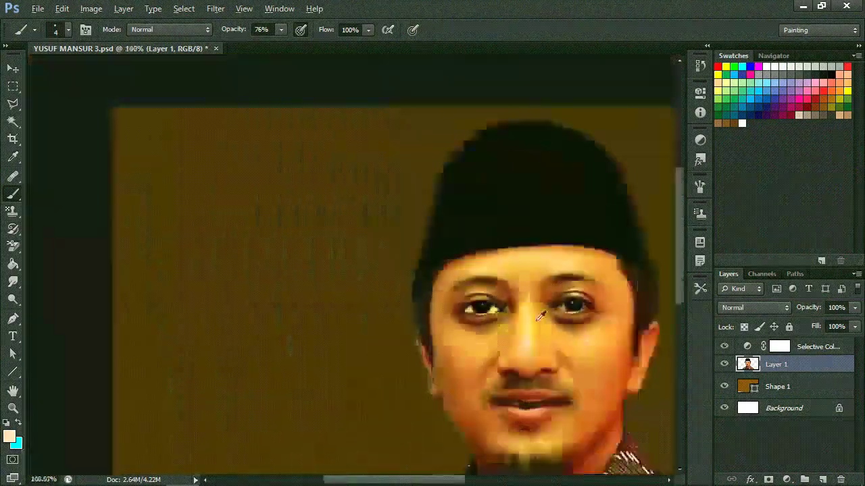
scroll(577, 304, "up", 1)
scroll(579, 236, "up", 5)
left_click_drag(580, 237, 538, 308)
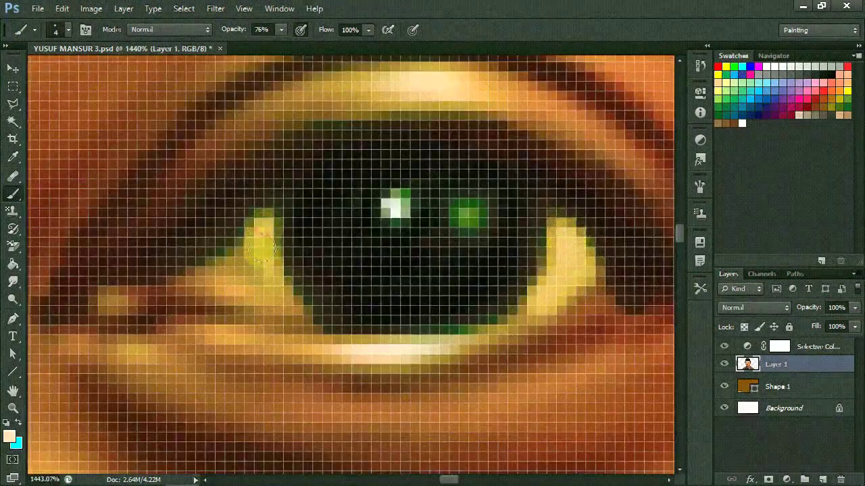
Step: Set a dark brown foreground colour for the lower eye rims
scroll(314, 280, "down", 3)
left_click(9, 437)
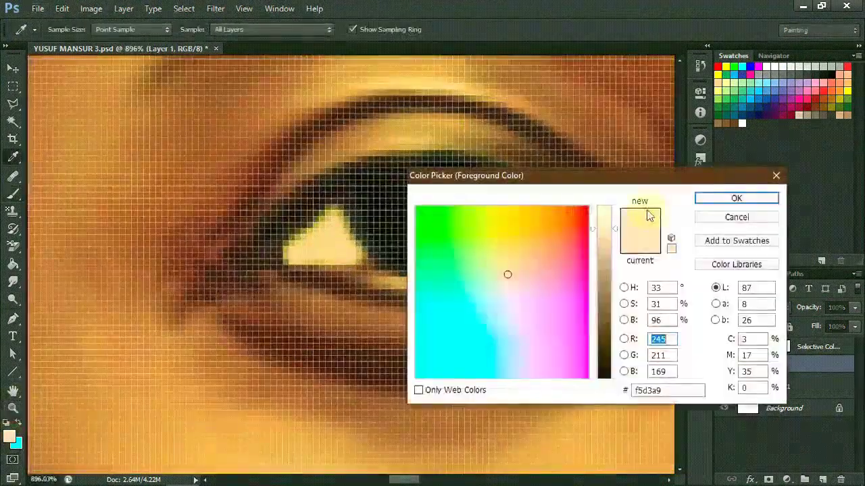
left_click(513, 275)
left_click(734, 195)
scroll(295, 219, "up", 3)
scroll(282, 258, "down", 3)
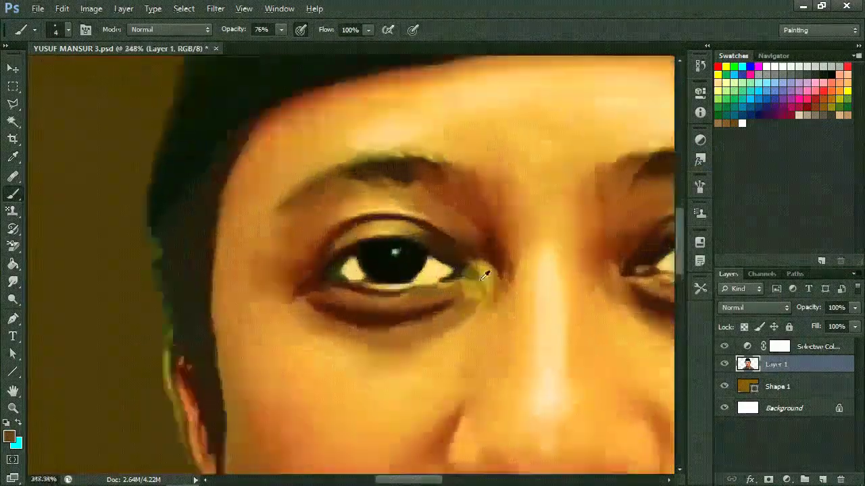
scroll(478, 276, "up", 3)
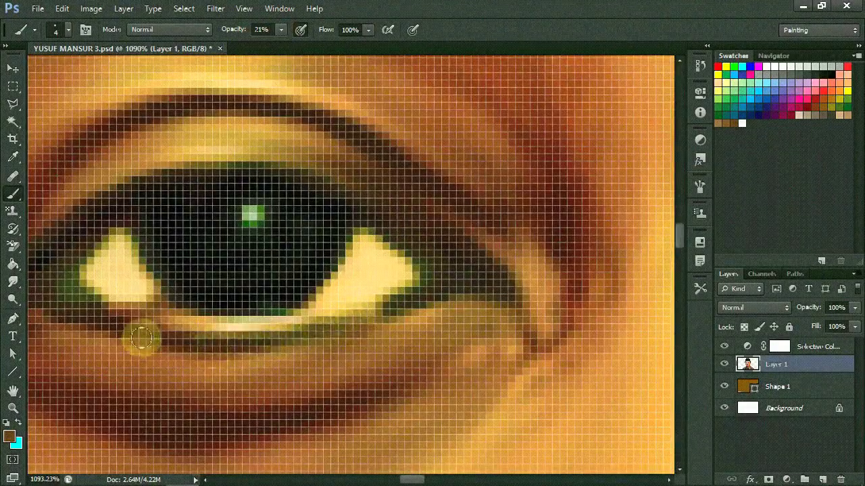
scroll(224, 342, "down", 3)
scroll(193, 358, "up", 3)
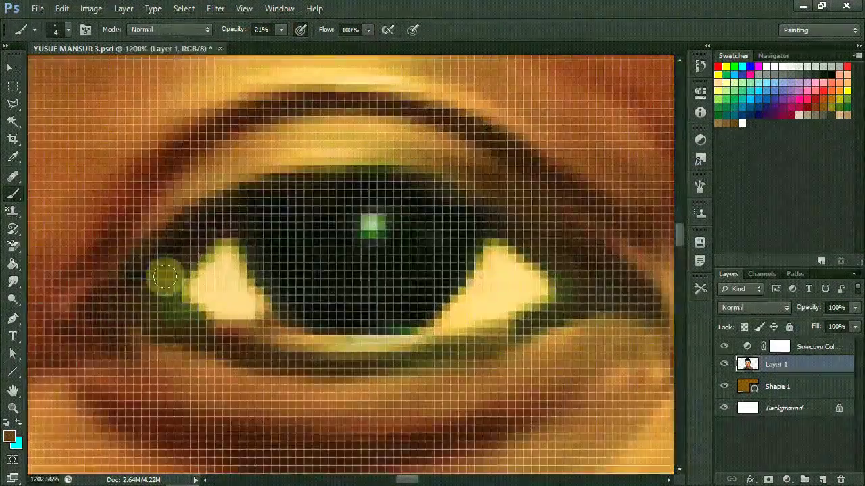
scroll(155, 332, "down", 3)
scroll(560, 347, "up", 2)
scroll(481, 360, "up", 1)
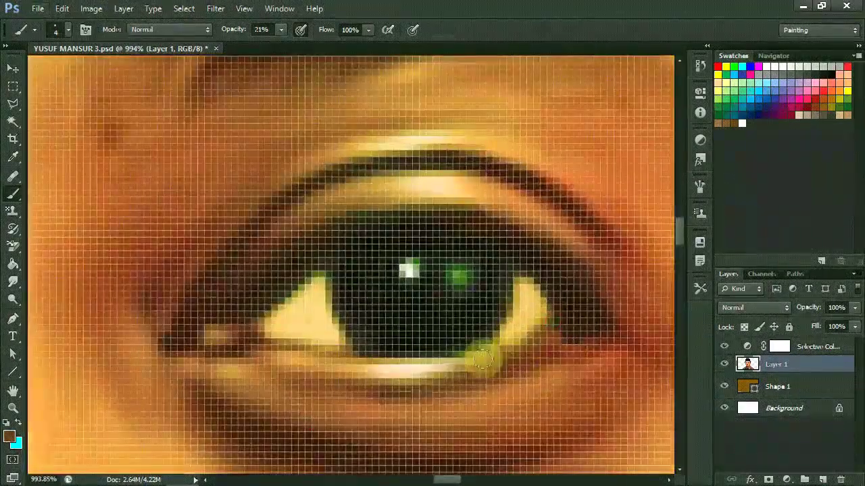
scroll(289, 380, "down", 3)
scroll(498, 386, "up", 3)
scroll(357, 338, "up", 1)
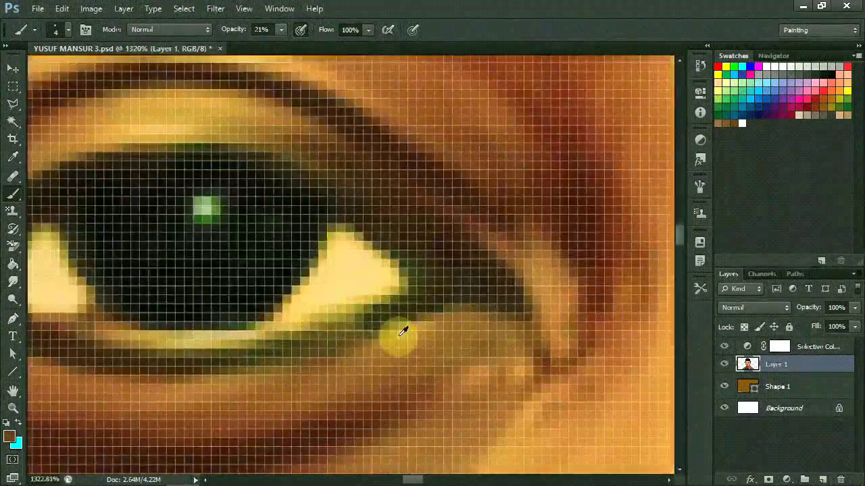
scroll(402, 331, "down", 4)
scroll(318, 279, "up", 2)
Step: Switch to the Smudge tool and work over the mouth area
left_click(14, 283)
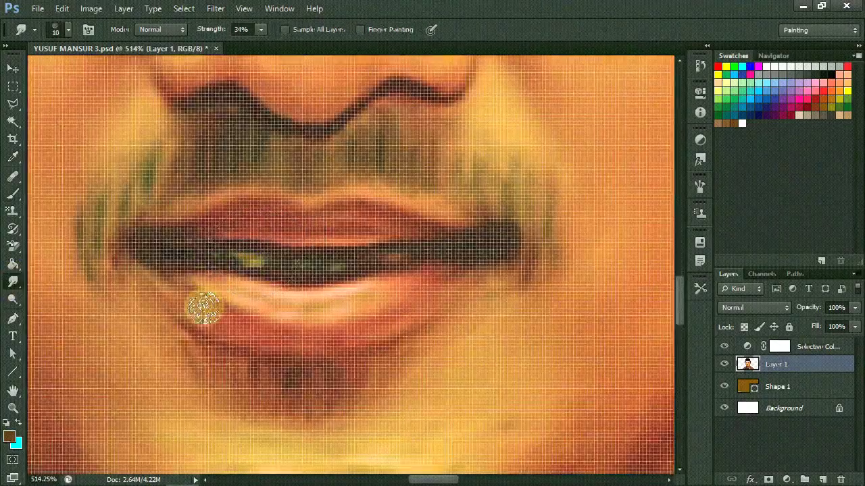
scroll(202, 304, "up", 4)
scroll(376, 183, "down", 3)
scroll(322, 131, "up", 3)
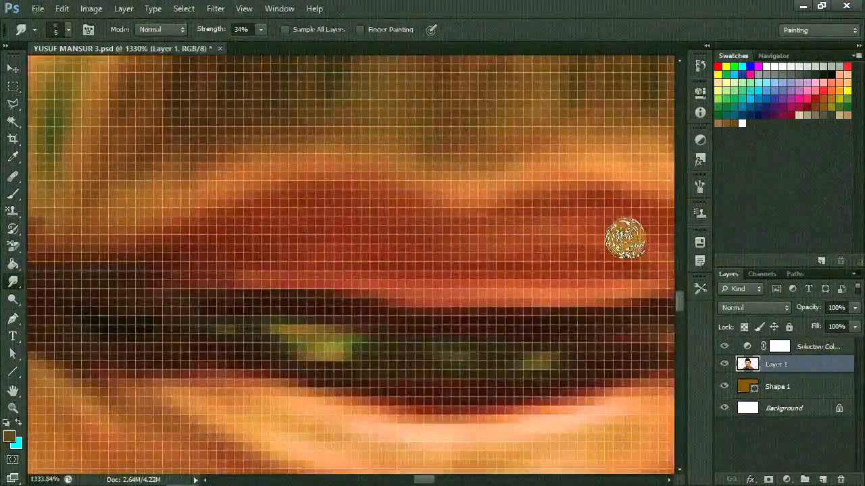
scroll(525, 270, "down", 3)
scroll(367, 299, "up", 2)
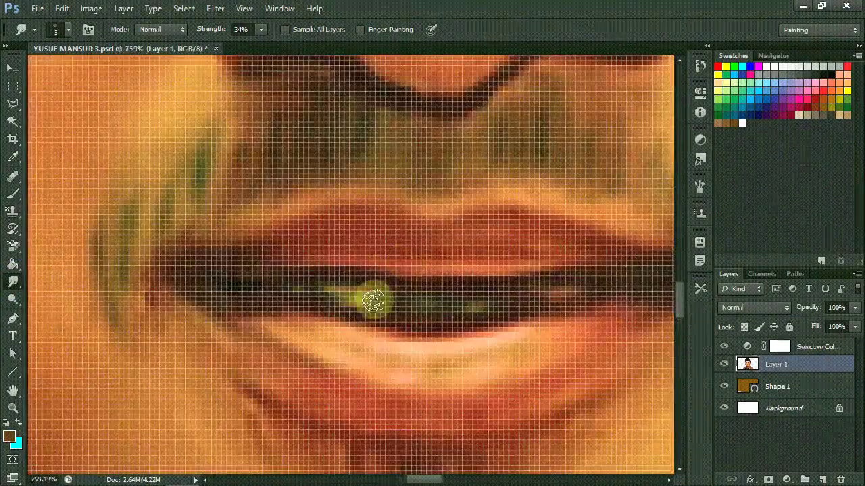
scroll(522, 293, "down", 5)
Step: Set the foreground colour to light peach e1bd6a and raise smudge strength to 59%
left_click(9, 436)
left_click(505, 259)
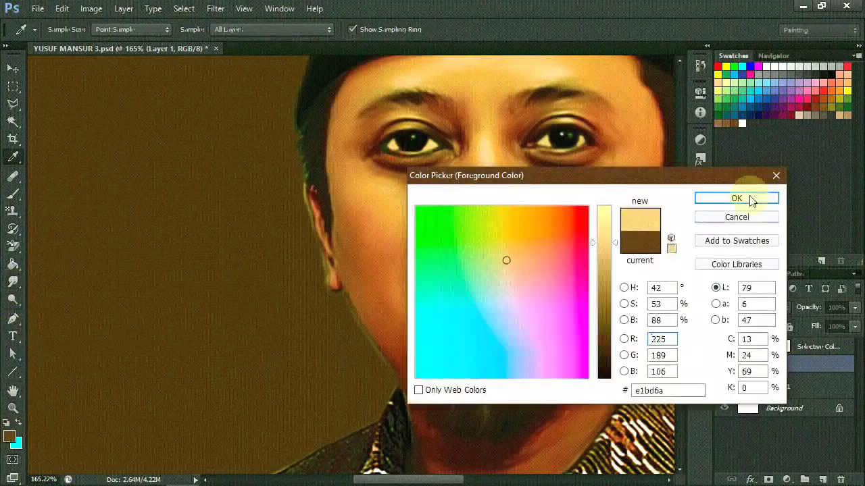
left_click(759, 195)
scroll(529, 273, "up", 5)
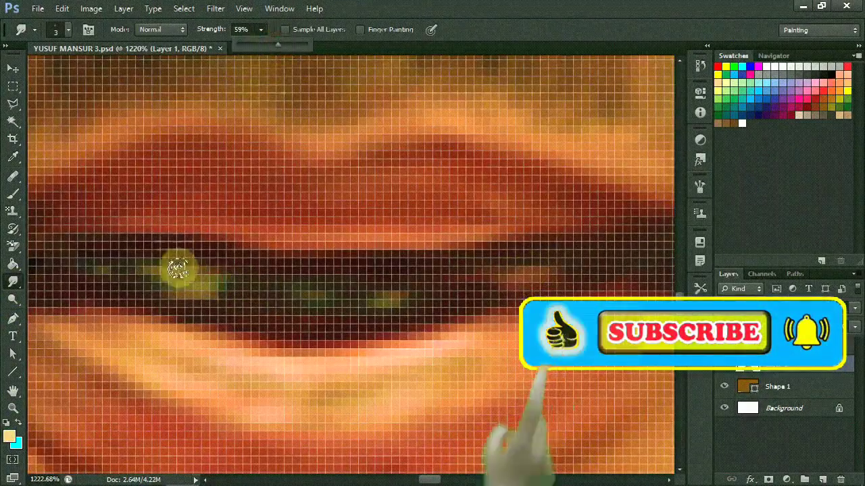
left_click_drag(261, 29, 279, 50)
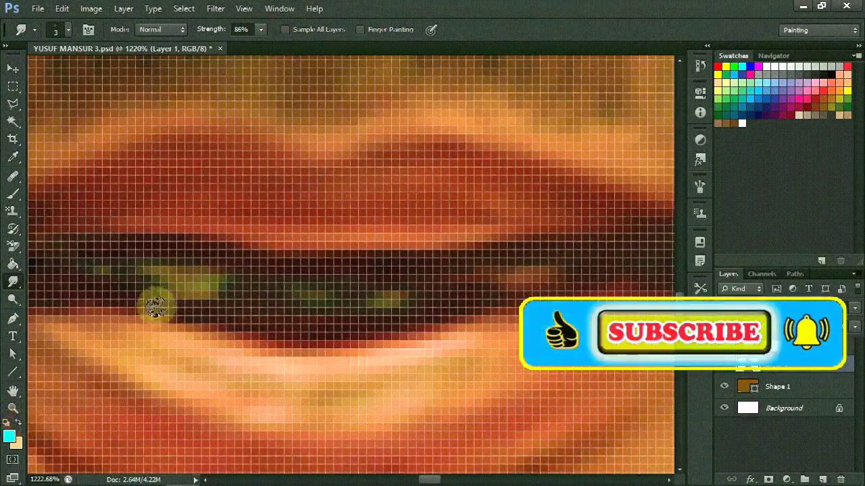
Step: Swap to cyan and brush small glints along the teeth at 21% opacity
key("x")
left_click(16, 194)
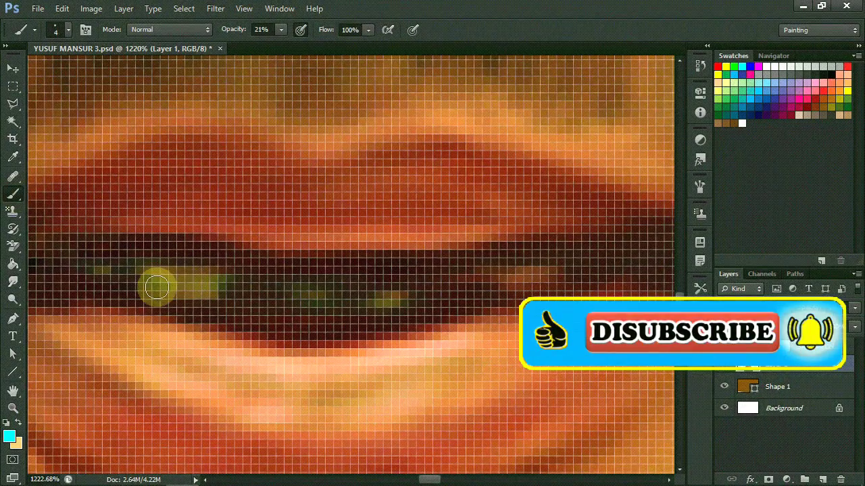
mouse_move(156, 287)
left_mouse_down()
mouse_move(170, 280)
mouse_move(193, 285)
left_mouse_up()
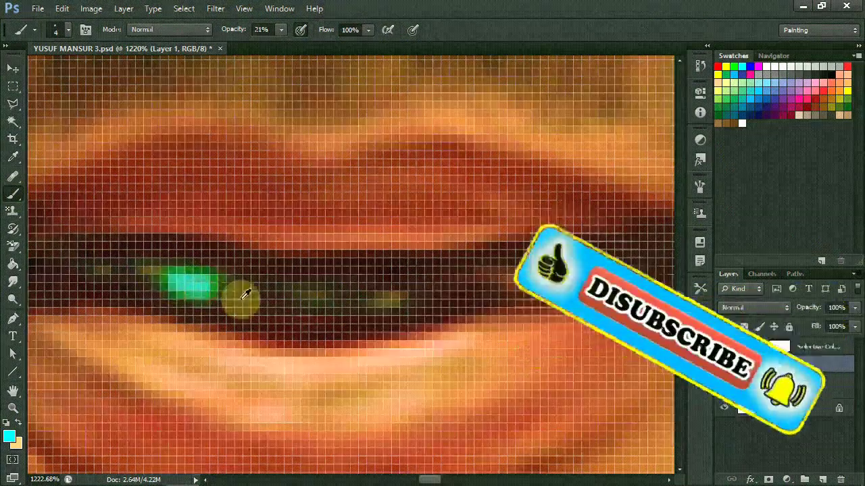
scroll(239, 295, "down", 5)
scroll(351, 316, "up", 2)
scroll(419, 304, "up", 3)
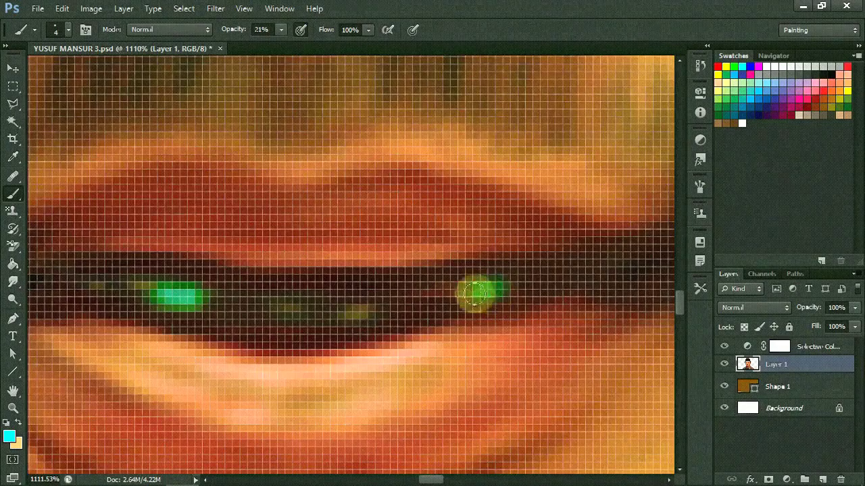
scroll(304, 304, "down", 2)
scroll(261, 309, "down", 3)
scroll(482, 262, "up", 3)
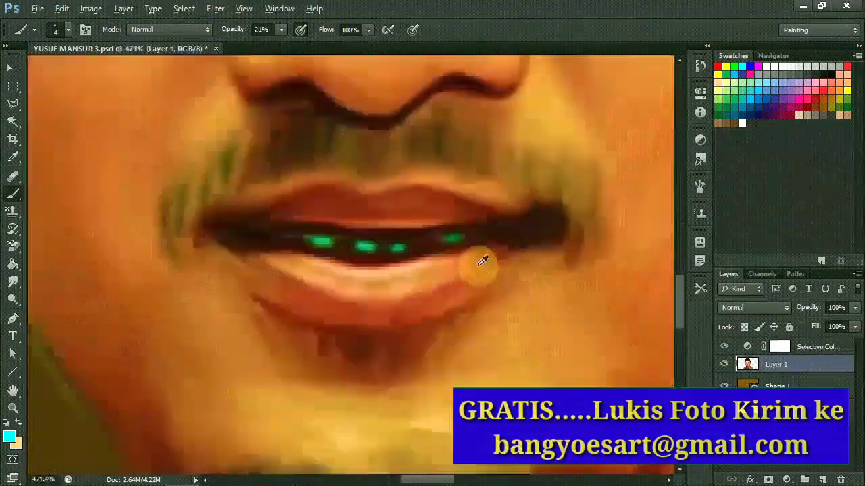
scroll(482, 262, "down", 5)
left_click(12, 282)
left_click(68, 29)
Step: Lower smudge strength to 26% and smudge the collar edge near the chin
left_click(261, 29)
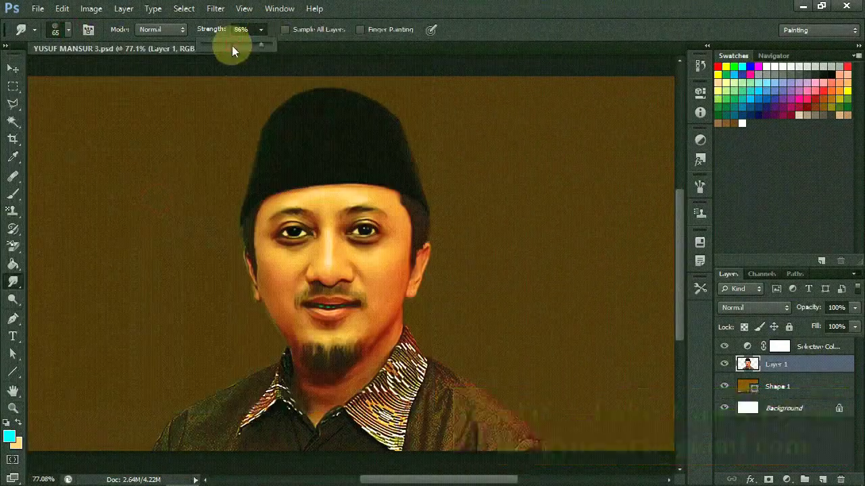
left_click_drag(232, 45, 217, 45)
scroll(286, 366, "down", 2)
scroll(183, 322, "up", 5)
scroll(402, 226, "down", 1)
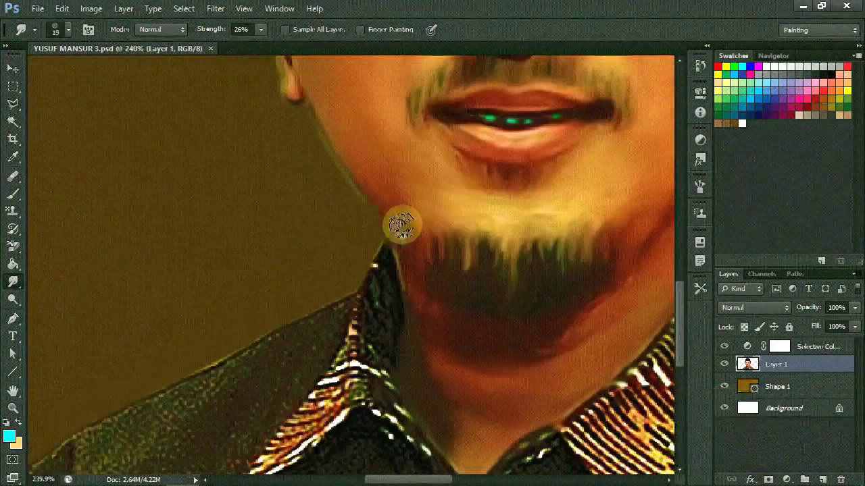
scroll(402, 226, "up", 2)
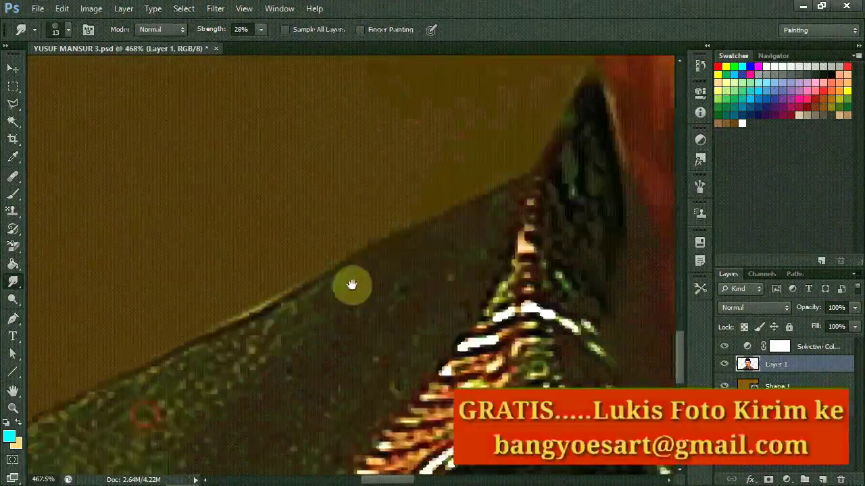
left_click_drag(353, 283, 183, 358)
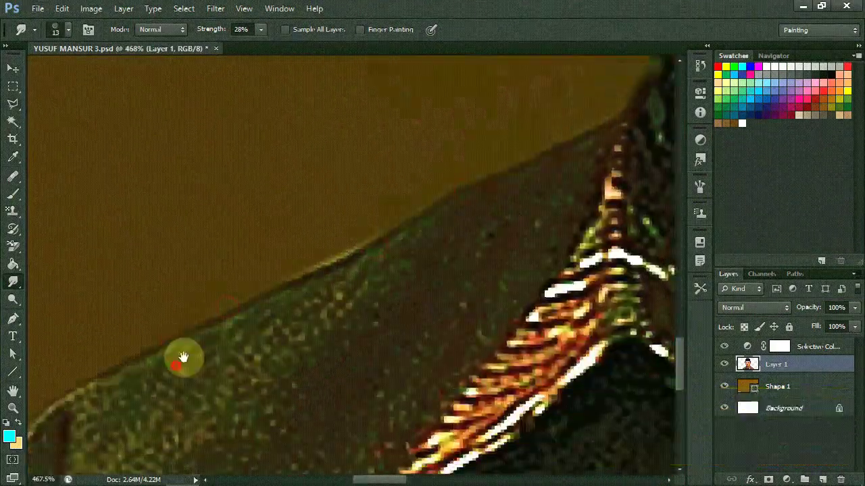
scroll(183, 358, "down", 2)
scroll(380, 180, "up", 2)
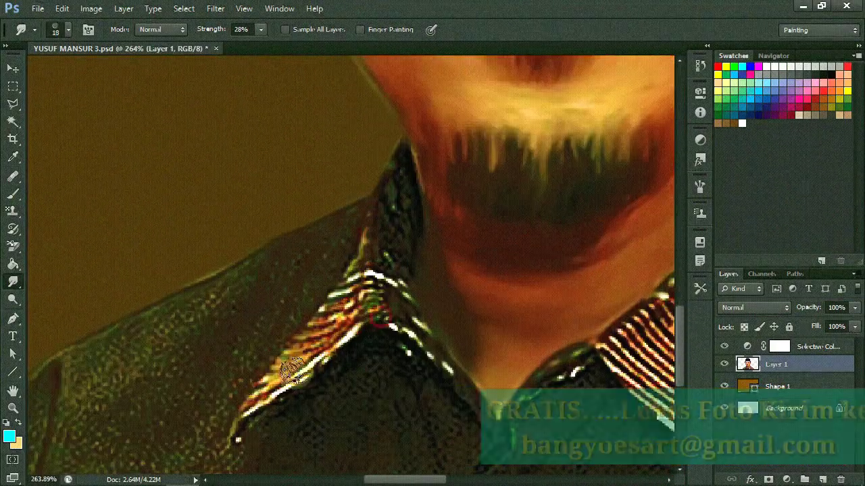
mouse_move(292, 370)
left_mouse_down()
mouse_move(403, 245)
mouse_move(272, 405)
left_mouse_up()
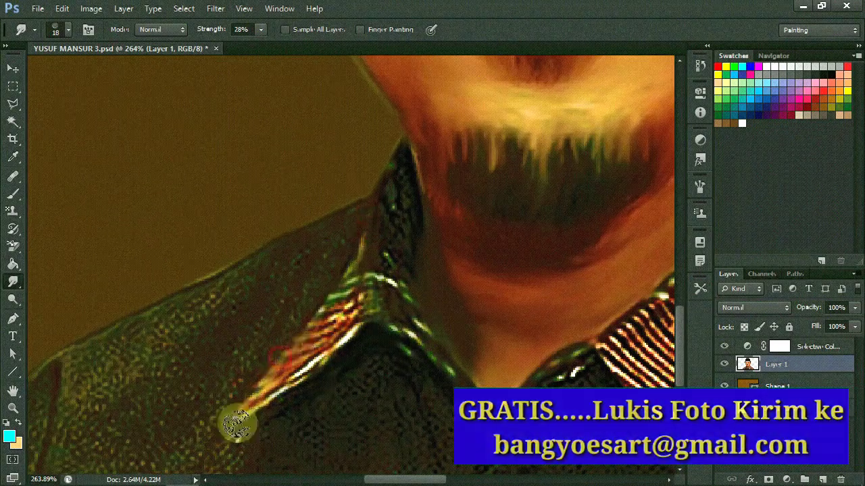
Step: Smooth the shirt fabric and the checkered texture along the shoulder edge
scroll(413, 402, "right", 4)
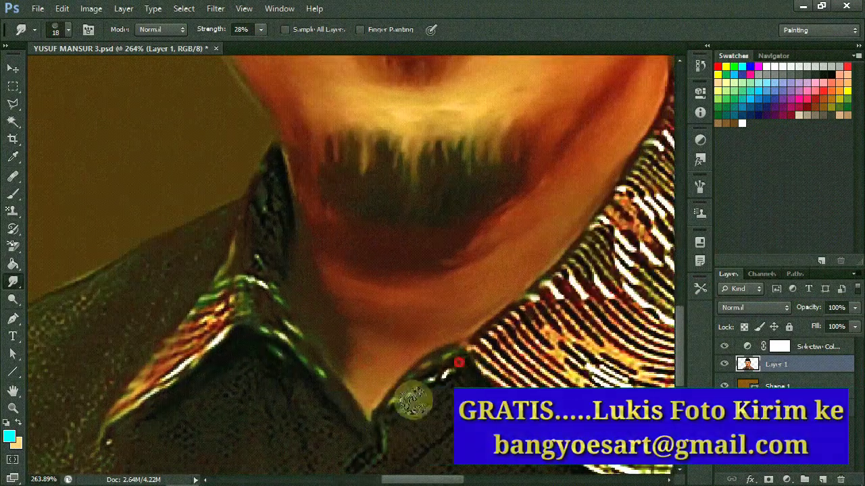
scroll(473, 386, "right", 5)
scroll(385, 199, "right", 8)
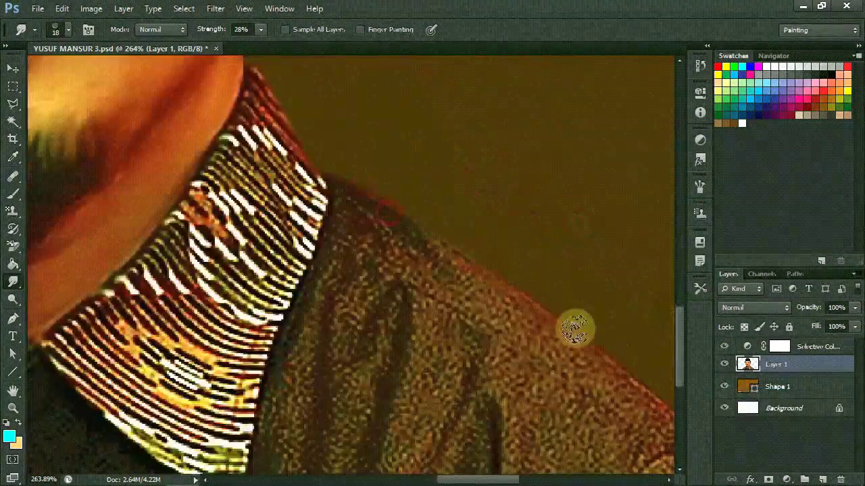
scroll(473, 270, "right", 7)
scroll(473, 270, "down", 4)
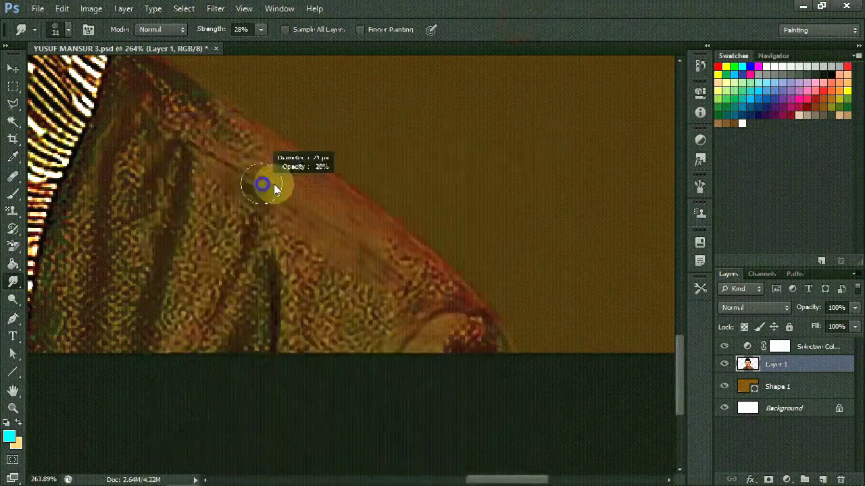
left_click_drag(261, 183, 270, 250)
left_click_drag(167, 156, 120, 289)
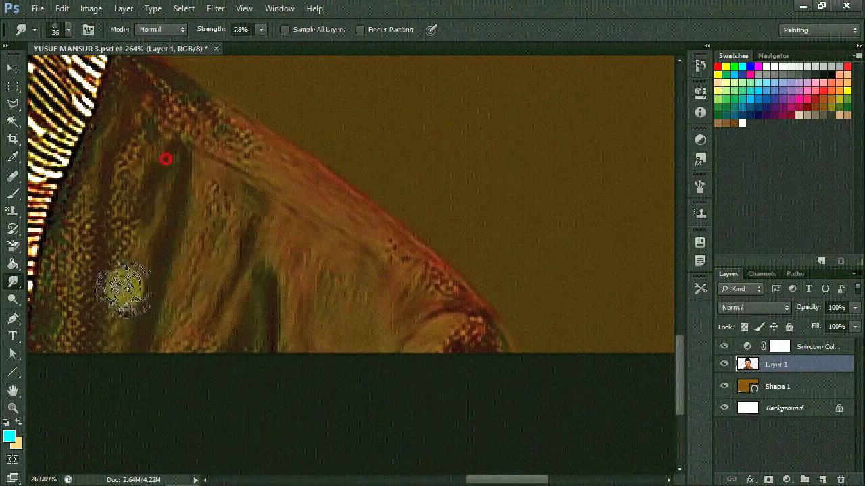
scroll(338, 192, "left", 3)
mouse_move(337, 193)
left_mouse_down()
mouse_move(309, 290)
mouse_move(203, 222)
mouse_move(169, 351)
left_mouse_up()
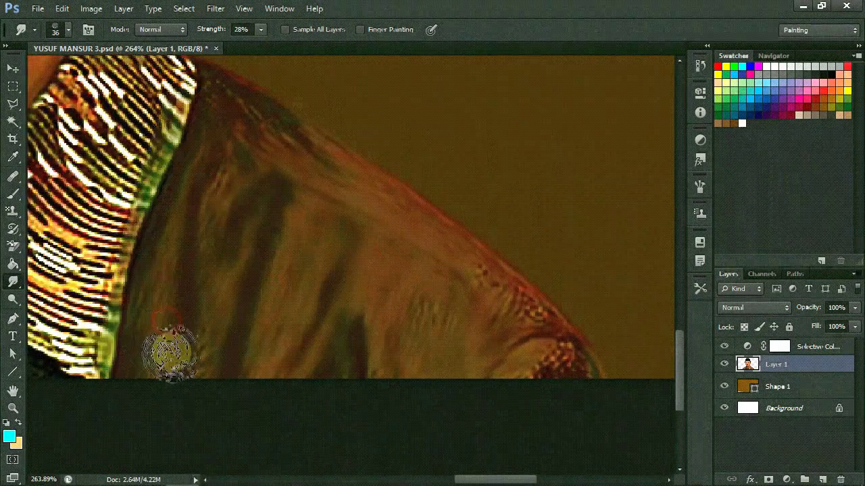
mouse_move(340, 223)
left_mouse_down()
mouse_move(602, 386)
mouse_move(506, 305)
left_mouse_up()
key("bracketleft")
key("bracketleft")
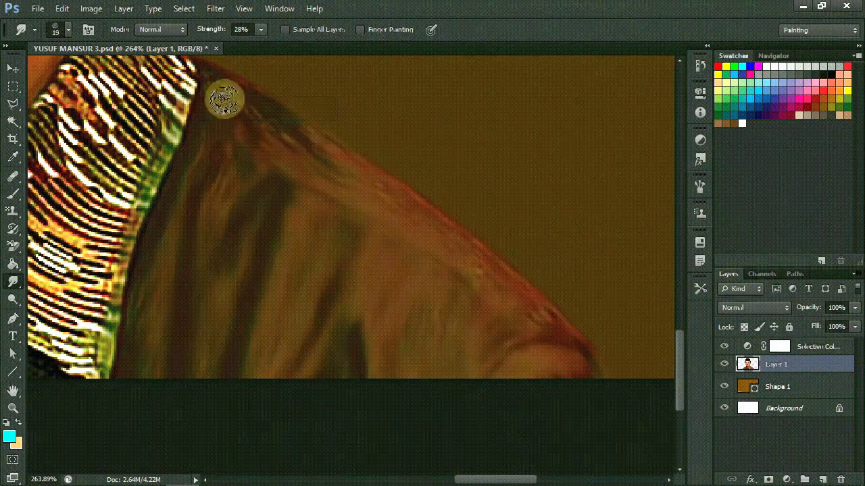
left_click_drag(223, 97, 273, 190)
Step: Smooth the speckled left-shoulder fabric and soften the stripes down the collar
scroll(150, 275, "left", 5)
scroll(222, 329, "left", 5)
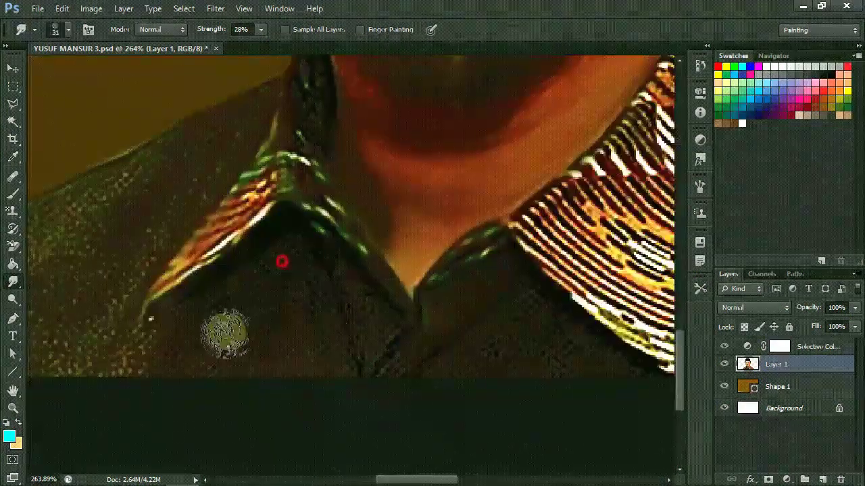
key("bracketright")
key("bracketright")
scroll(270, 257, "left", 5)
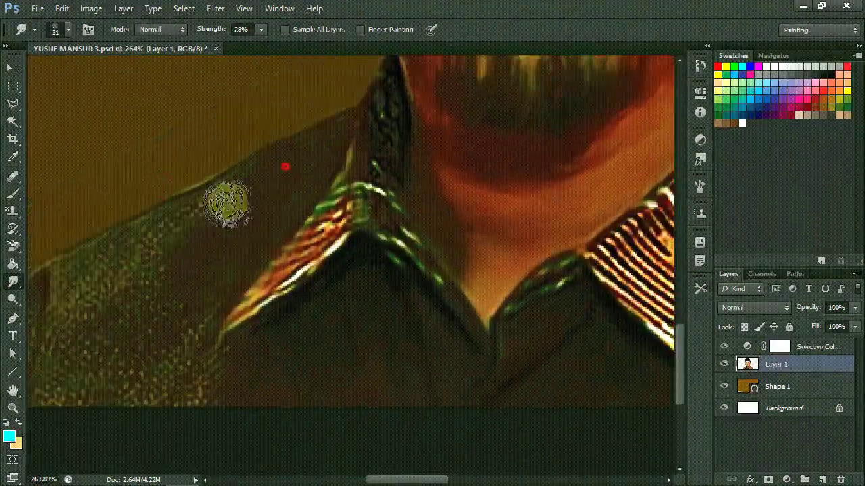
scroll(169, 331, "left", 5)
left_click_drag(147, 297, 318, 247)
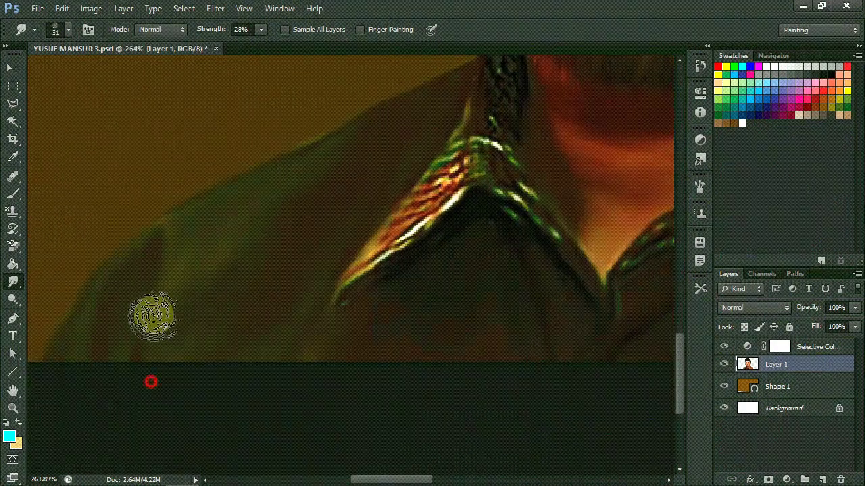
scroll(351, 304, "right", 5)
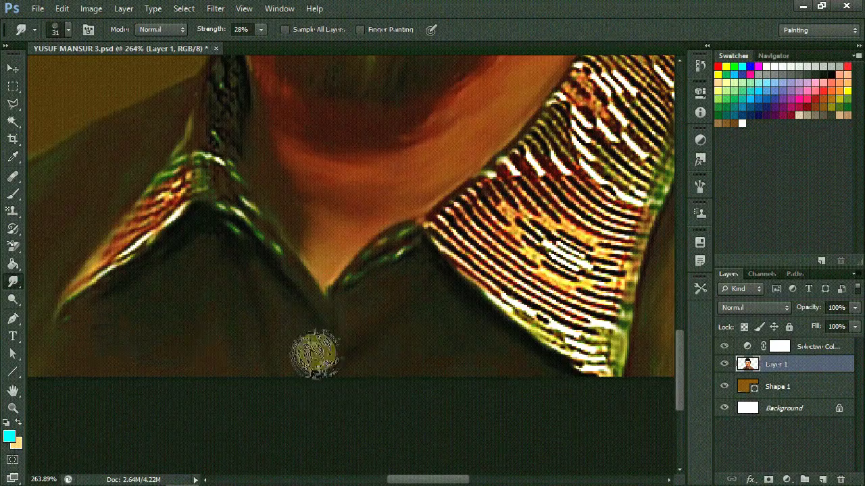
scroll(345, 318, "right", 5)
scroll(302, 247, "right", 3)
scroll(302, 247, "right", 1)
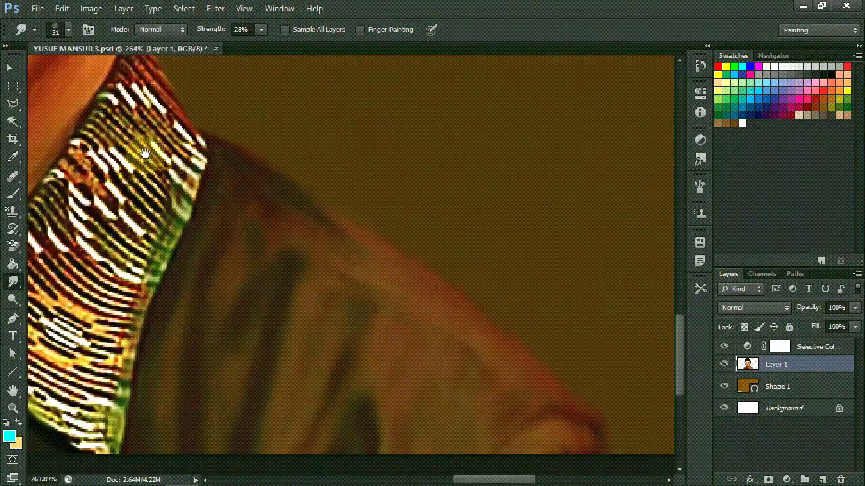
scroll(179, 177, "left", 5)
mouse_move(179, 177)
left_mouse_down()
mouse_move(212, 439)
mouse_move(250, 290)
mouse_move(318, 183)
mouse_move(250, 309)
mouse_move(334, 276)
left_mouse_up()
scroll(247, 241, "down", 3)
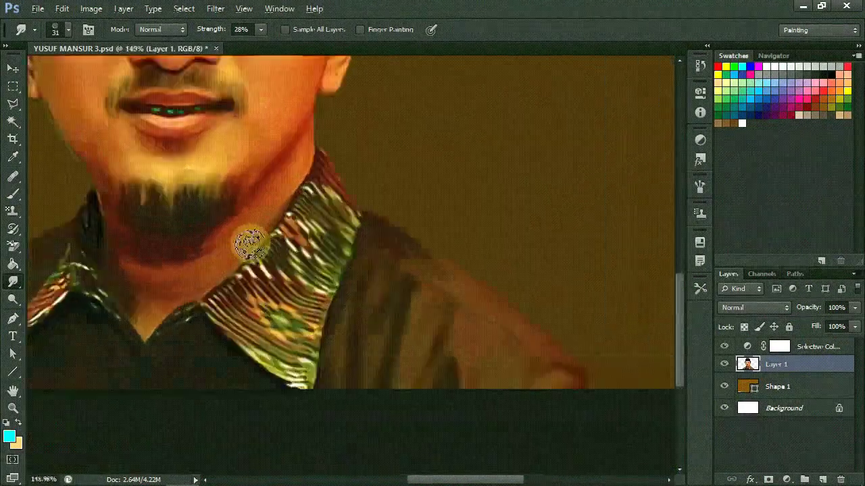
scroll(510, 191, "up", 4)
scroll(510, 191, "up", 1)
key("bracketleft")
key("bracketleft")
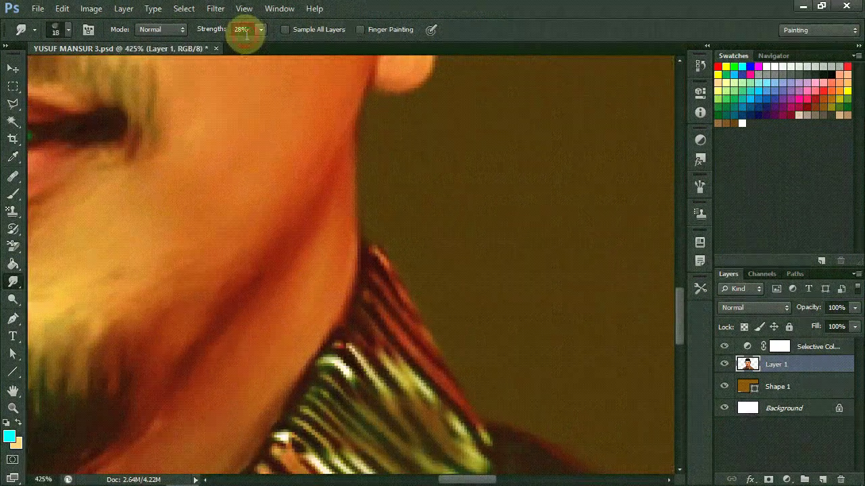
Step: Add a new empty Layer 2 above Layer 1 and set the foreground to orange
scroll(304, 269, "down", 2)
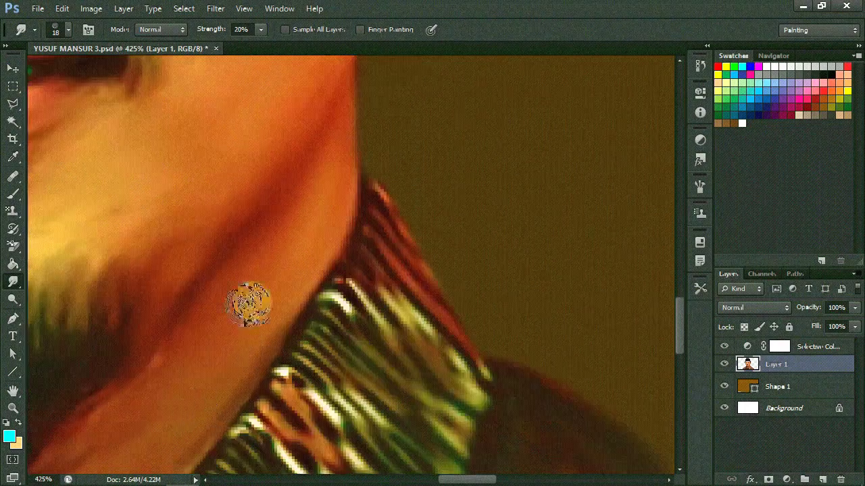
scroll(247, 299, "down", 2)
scroll(216, 402, "down", 2)
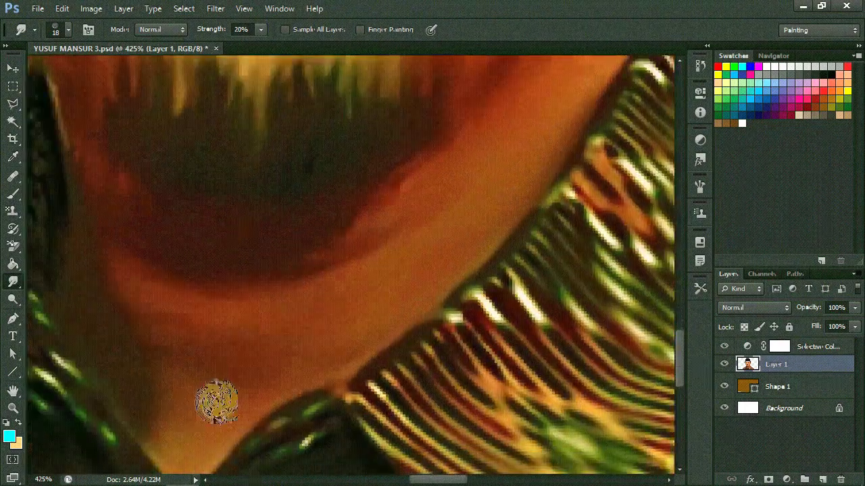
scroll(250, 264, "left", 3)
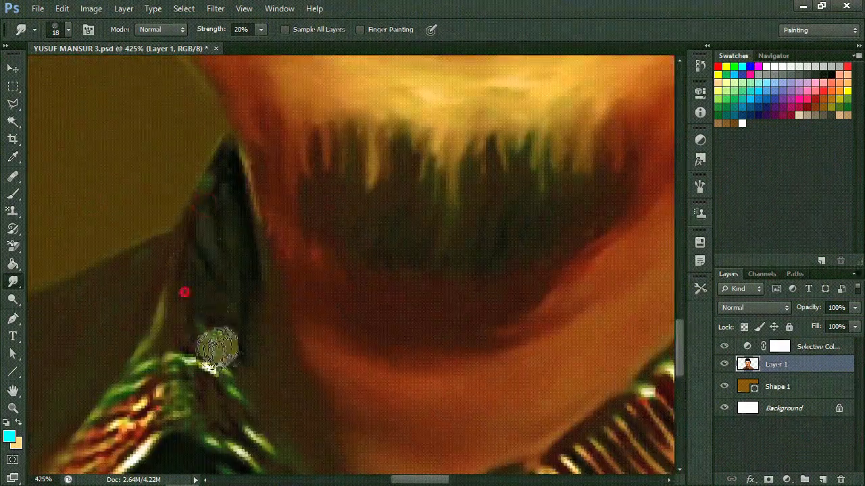
scroll(264, 328, "left", 3)
scroll(334, 382, "down", 5)
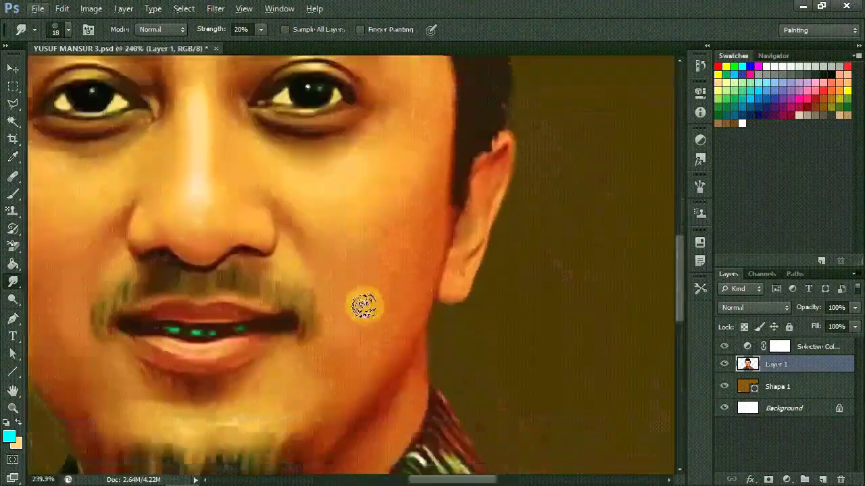
scroll(363, 305, "down", 5)
left_click(822, 479)
left_click(9, 437)
left_click(394, 285)
left_click(762, 197)
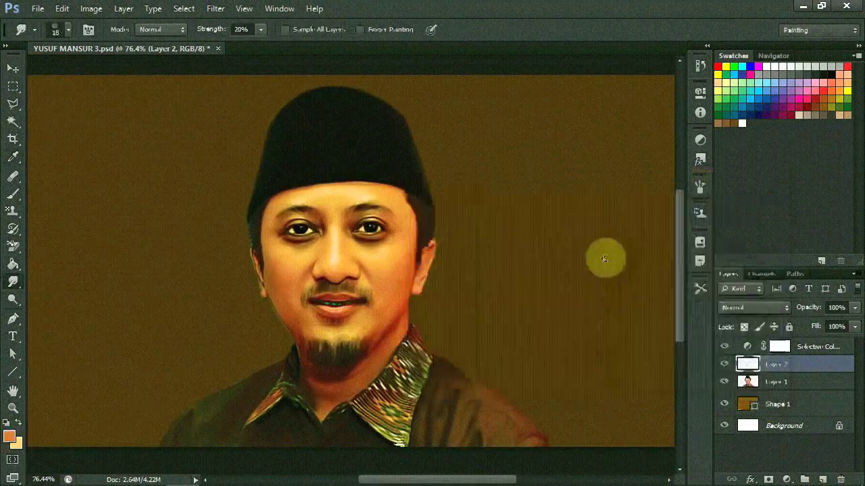
scroll(459, 293, "up", 3)
scroll(442, 257, "up", 2)
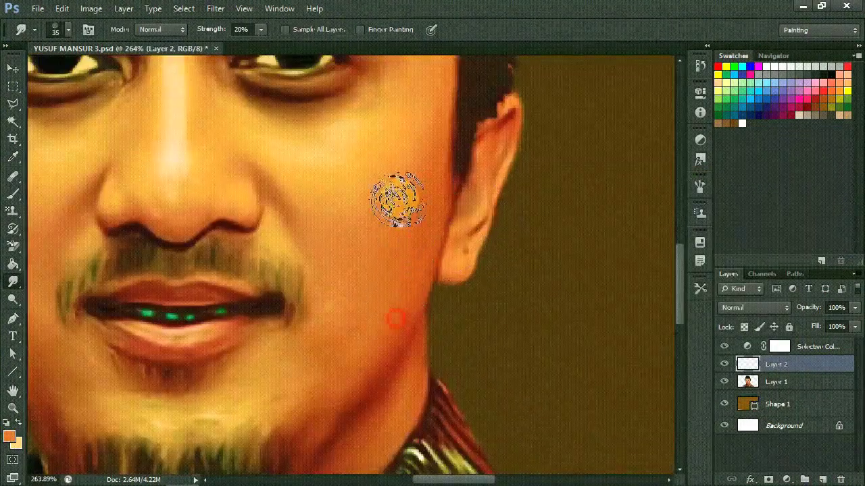
Step: Pick a soft brush preset at size 34 and glaze faint orange over the right cheek
key("b")
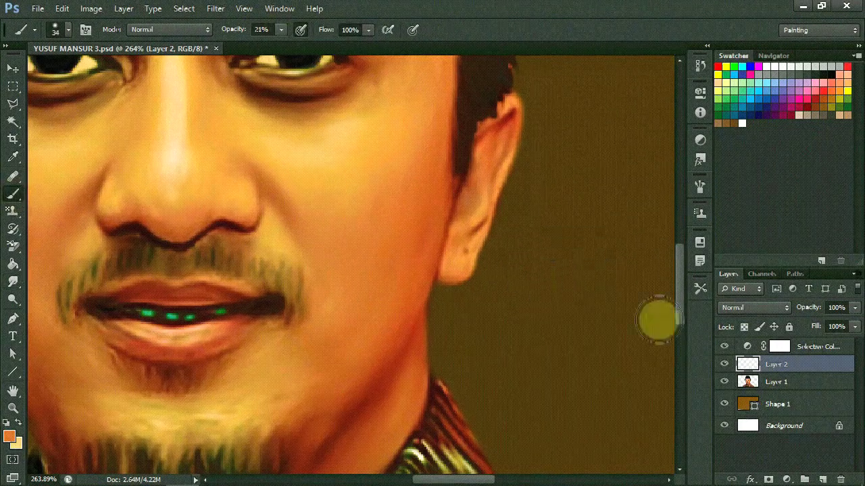
right_click(173, 154)
double_click(174, 155)
left_click(55, 30)
left_click(420, 52)
left_click(473, 127)
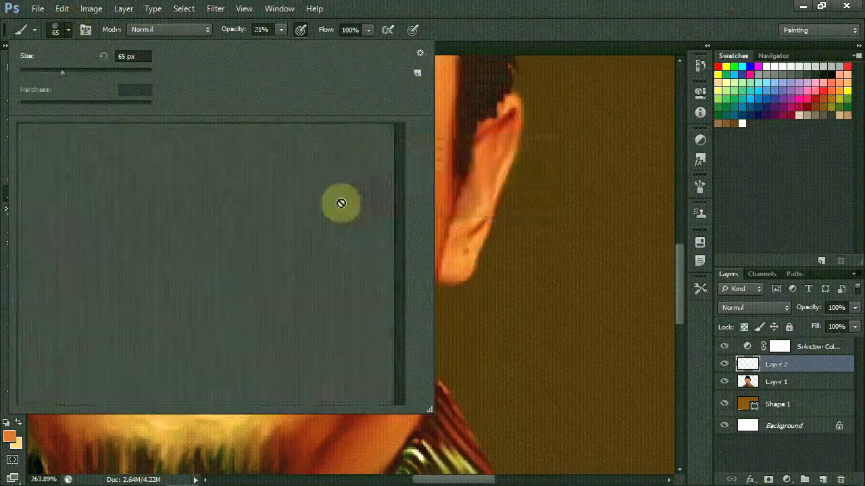
double_click(340, 200)
key("bracketright")
key("bracketright")
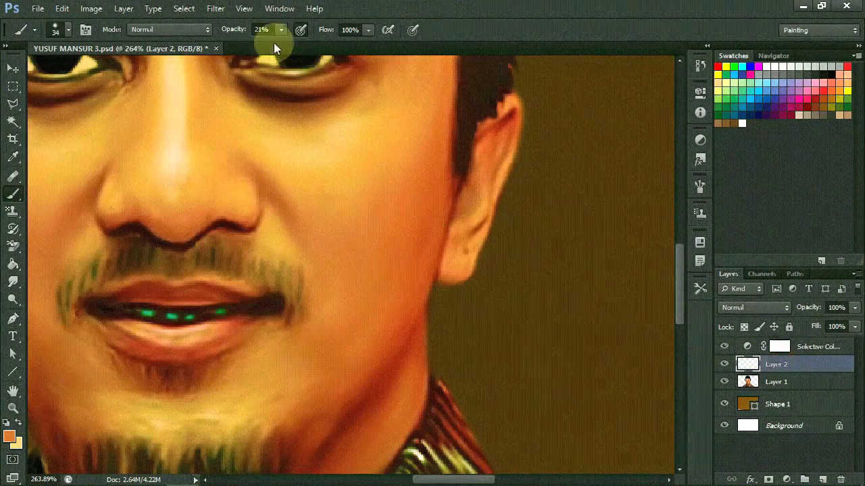
type("2")
left_click_drag(367, 281, 410, 166)
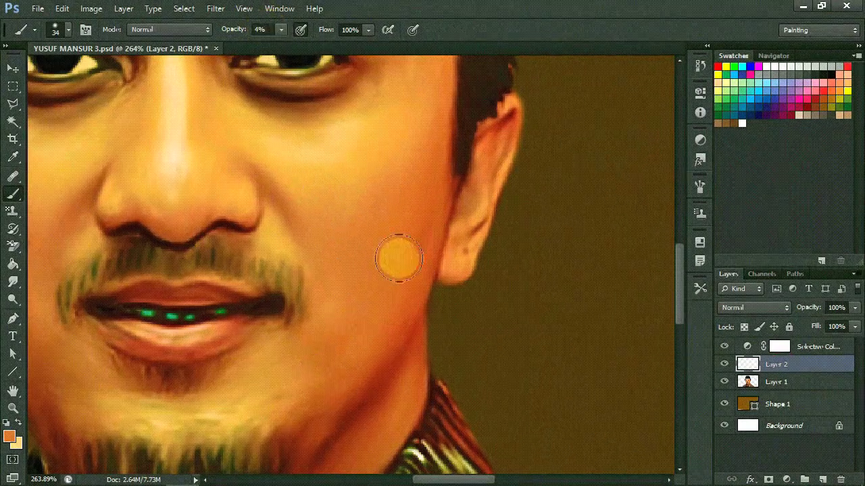
Step: Set brush opacity to 10% and dab warm paint on the left cheek
scroll(399, 258, "down", 3)
type("0")
key("Return")
scroll(406, 250, "up", 3)
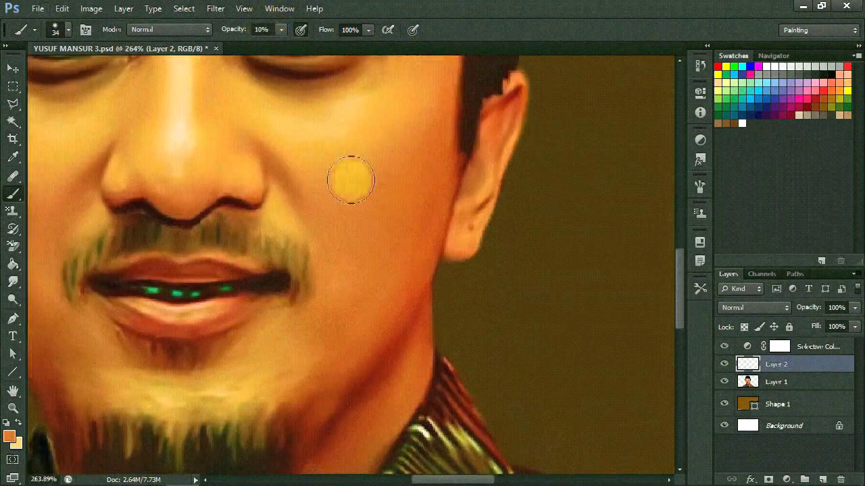
scroll(295, 343, "left", 5)
left_click(216, 159)
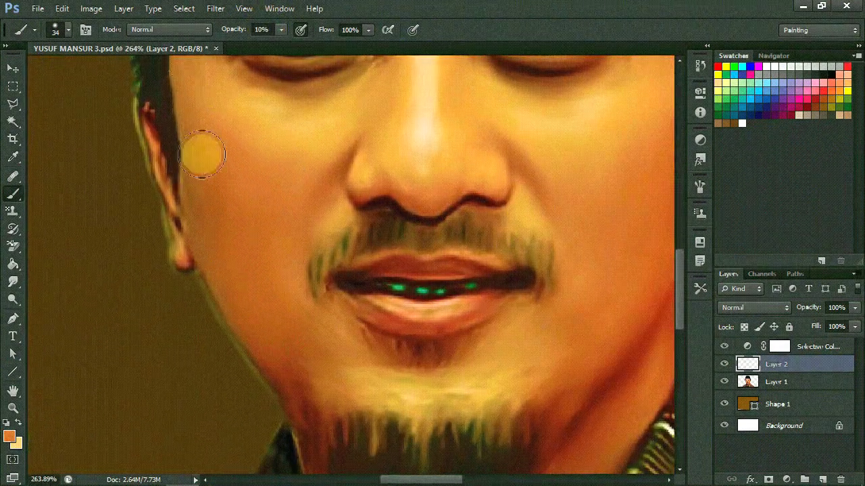
scroll(536, 216, "down", 4)
scroll(467, 196, "up", 3)
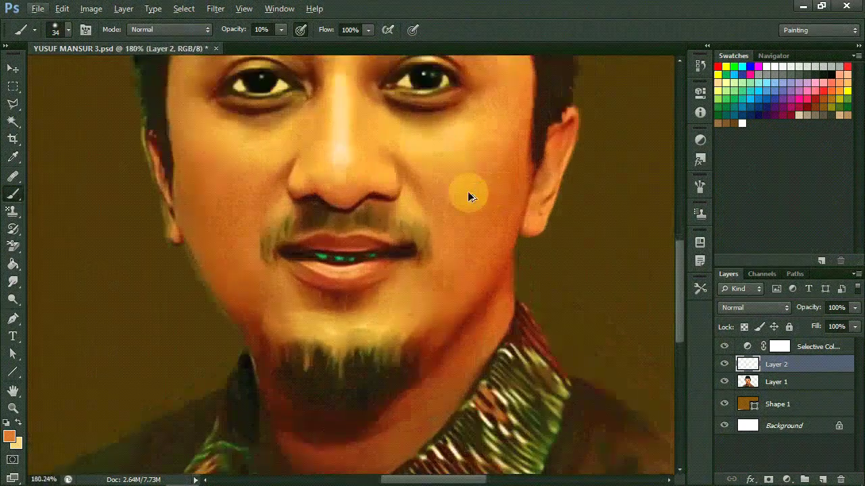
Step: Sample a darker skin tone and paint it along the forehead below the cap at size 47
left_click(10, 437)
left_click(274, 120)
left_click(849, 42)
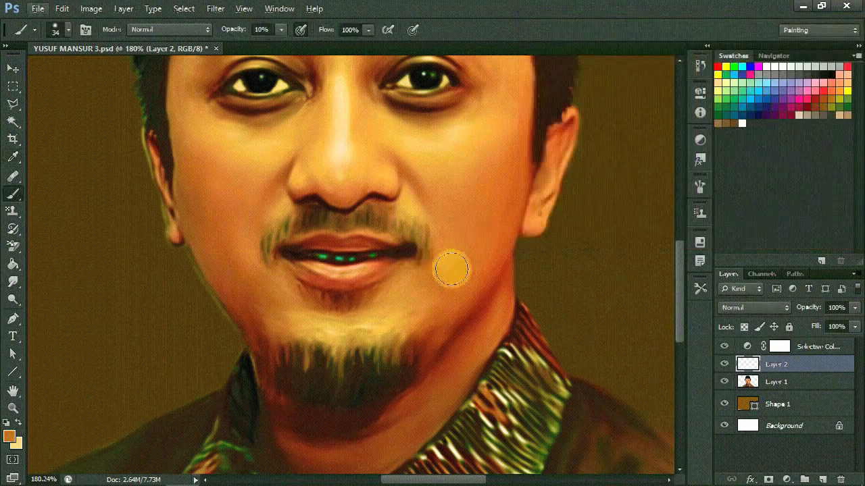
scroll(449, 266, "up", 2)
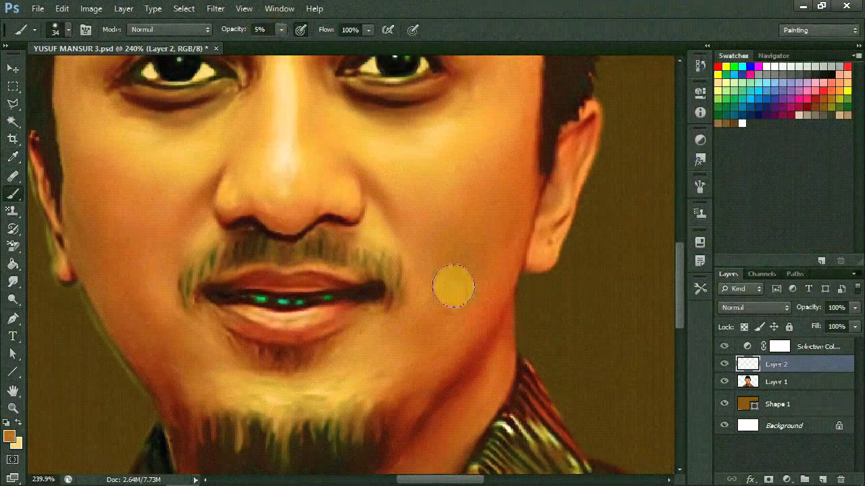
key("bracketright")
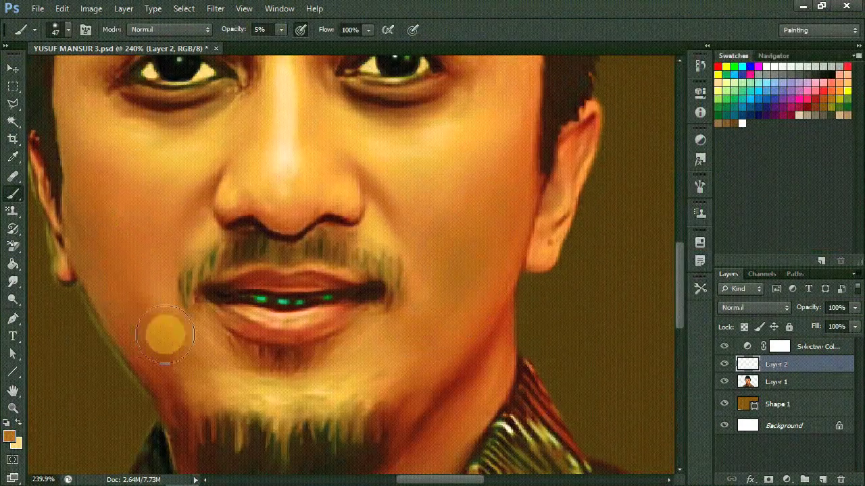
scroll(206, 203, "up", 2)
scroll(81, 297, "up", 4)
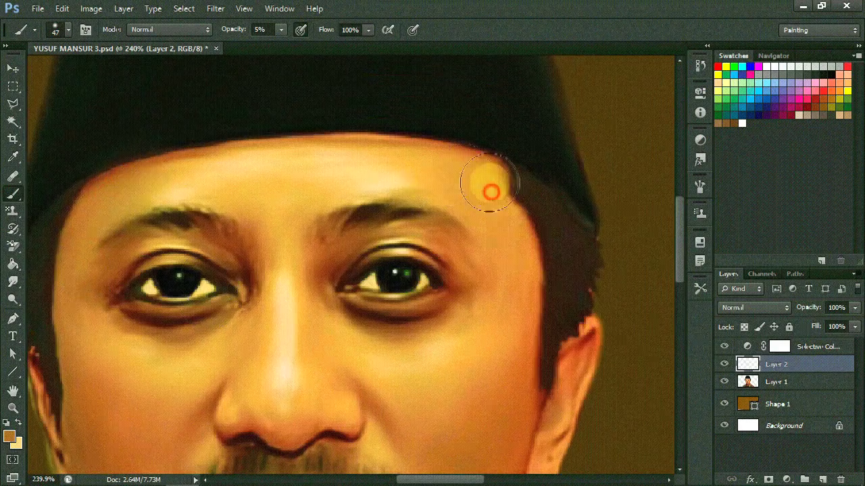
left_click_drag(489, 183, 429, 135)
Step: Centre the face and pick a light peach colour with brush opacity raised to 14%
key("h")
left_click_drag(77, 208, 367, 332)
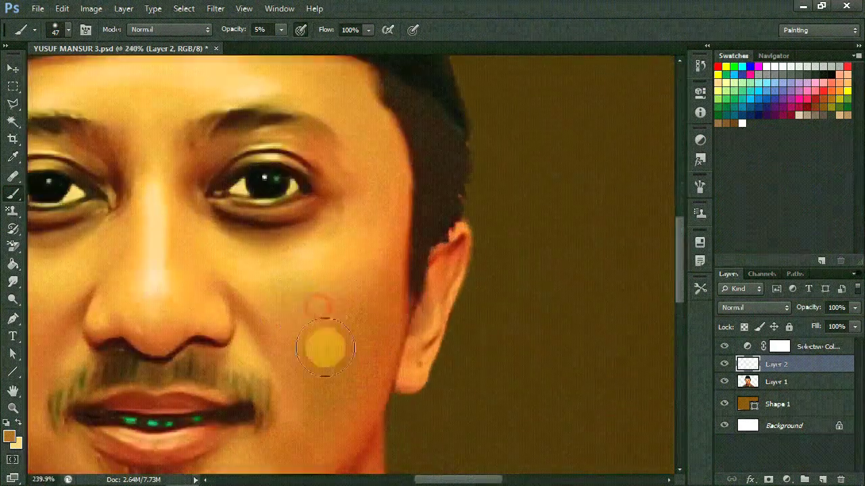
scroll(325, 396, "down", 2)
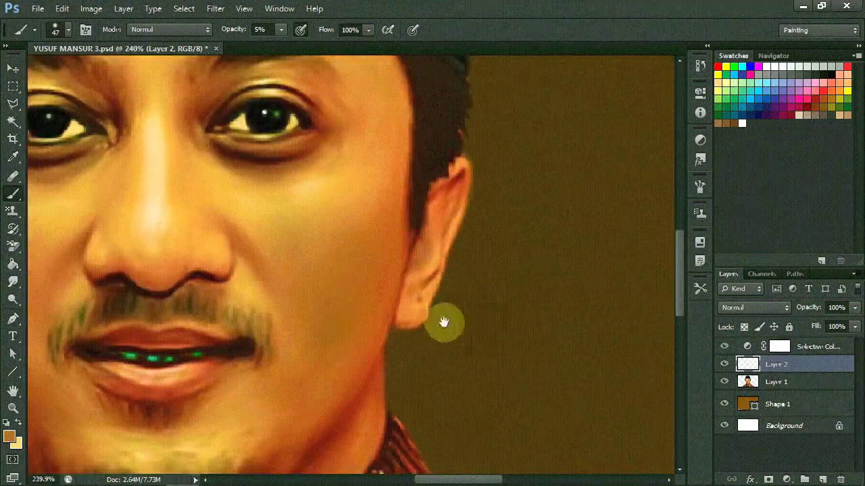
left_click_drag(444, 323, 653, 268)
scroll(223, 321, "down", 5)
left_click(9, 437)
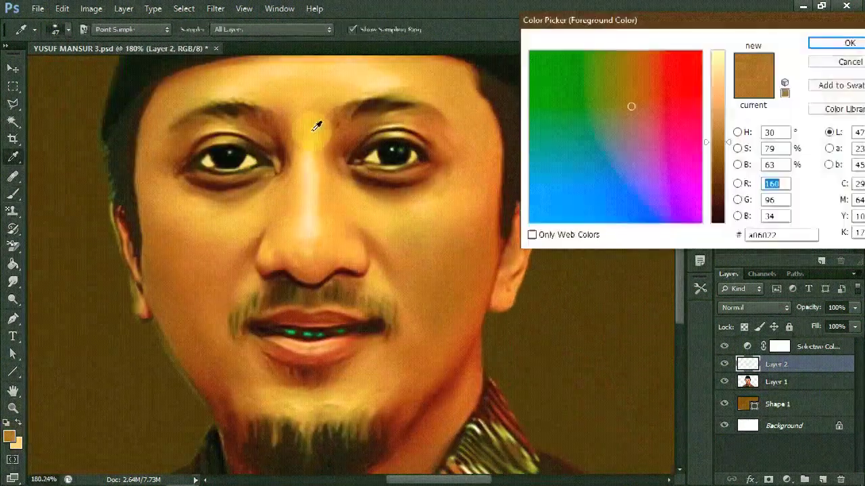
left_click(315, 122)
left_click(832, 19)
scroll(304, 195, "up", 5)
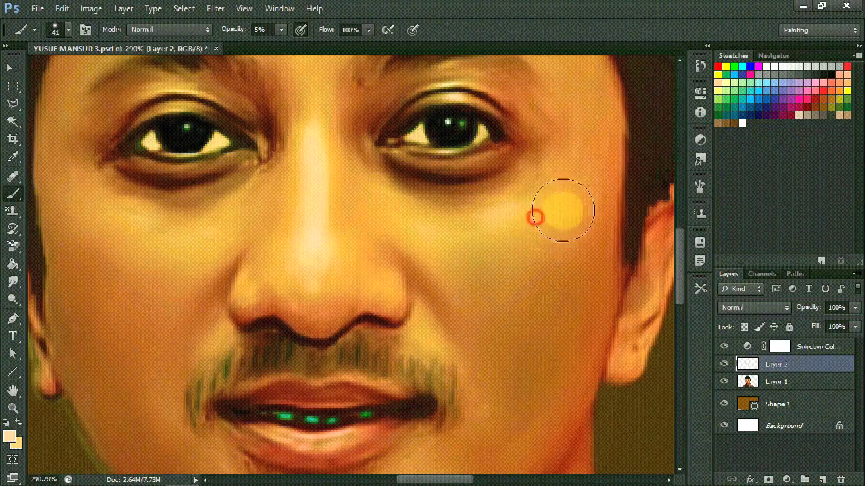
left_click_drag(291, 45, 297, 45)
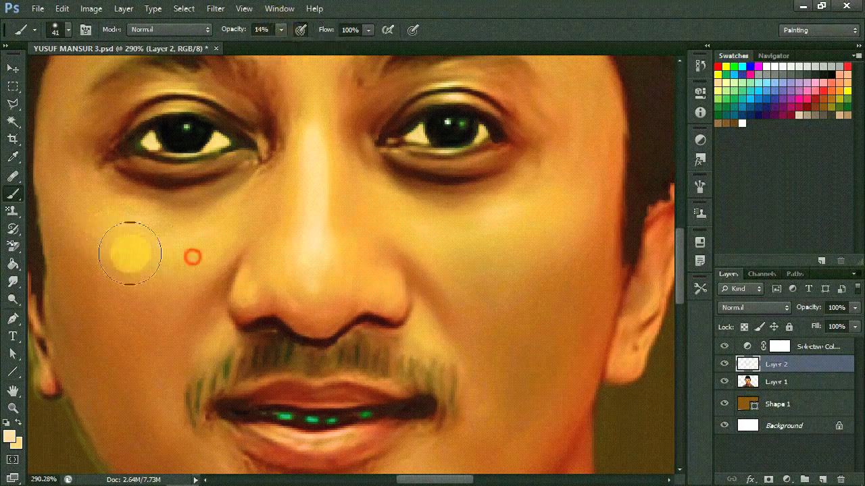
scroll(334, 245, "down", 3)
scroll(334, 246, "up", 2)
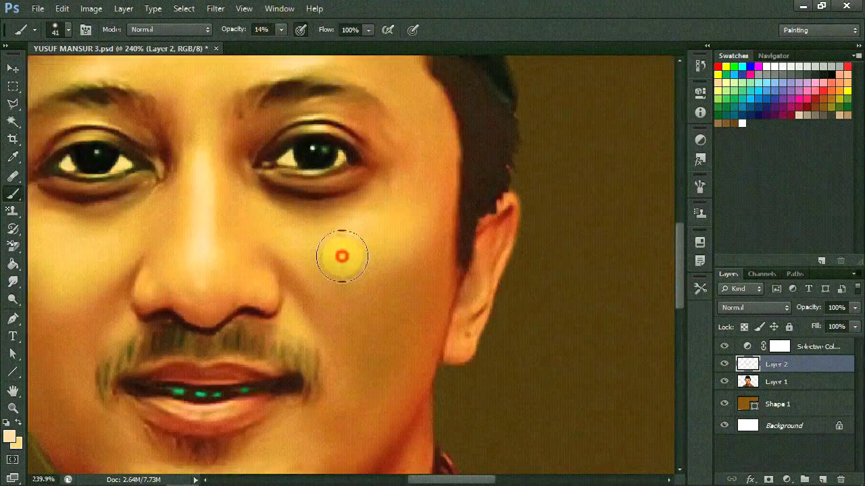
scroll(375, 253, "down", 5)
key("r")
scroll(450, 264, "up", 4)
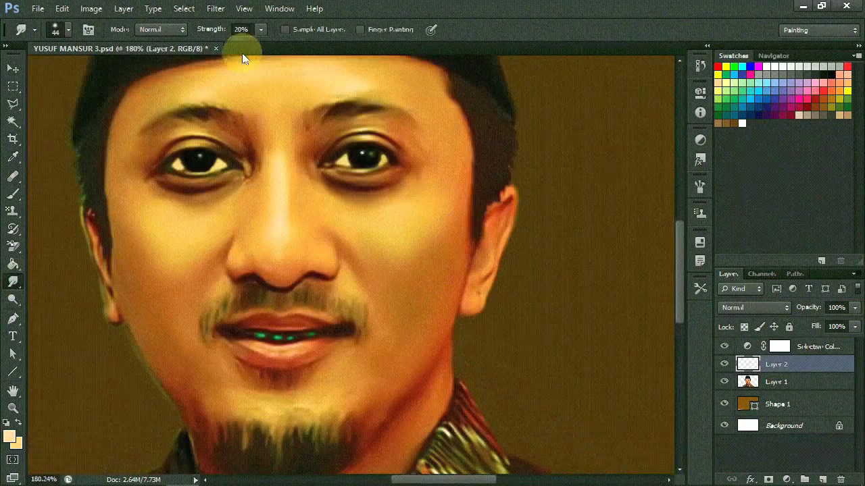
Step: Set smudge strength to 6% and soften the cheek and under-eye highlights into the skin
key("0")
key("6")
scroll(445, 269, "up", 2)
scroll(183, 248, "down", 1)
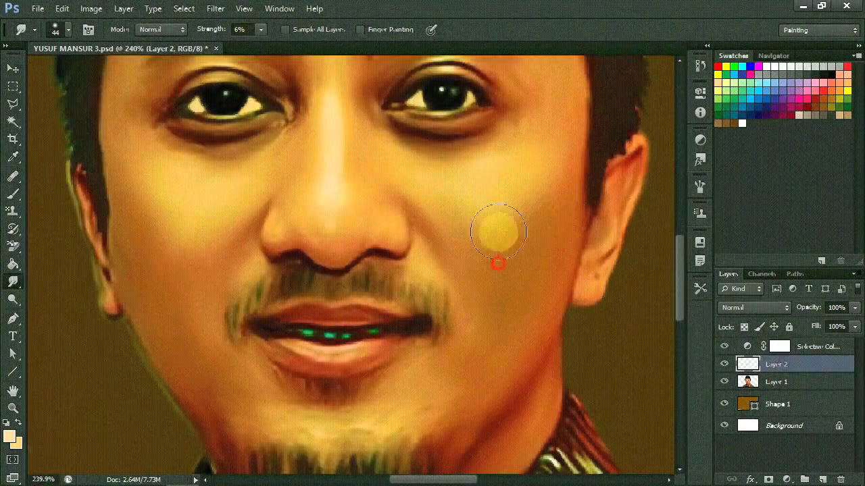
scroll(467, 286, "down", 5)
scroll(329, 270, "up", 4)
scroll(287, 246, "up", 4)
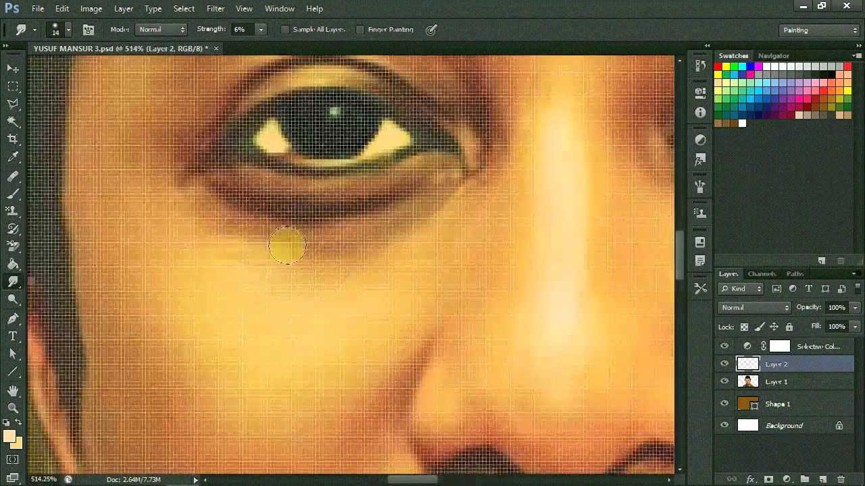
scroll(190, 271, "down", 5)
scroll(287, 289, "up", 4)
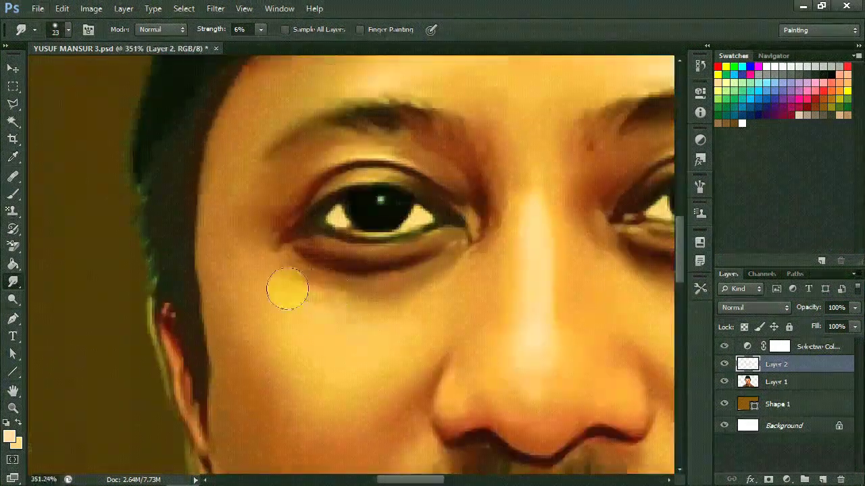
scroll(264, 295, "down", 5)
scroll(602, 299, "up", 4)
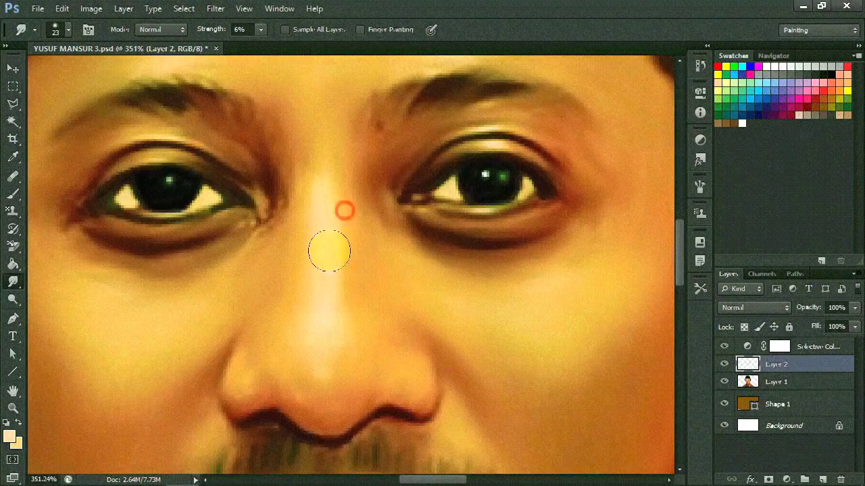
left_click(12, 194)
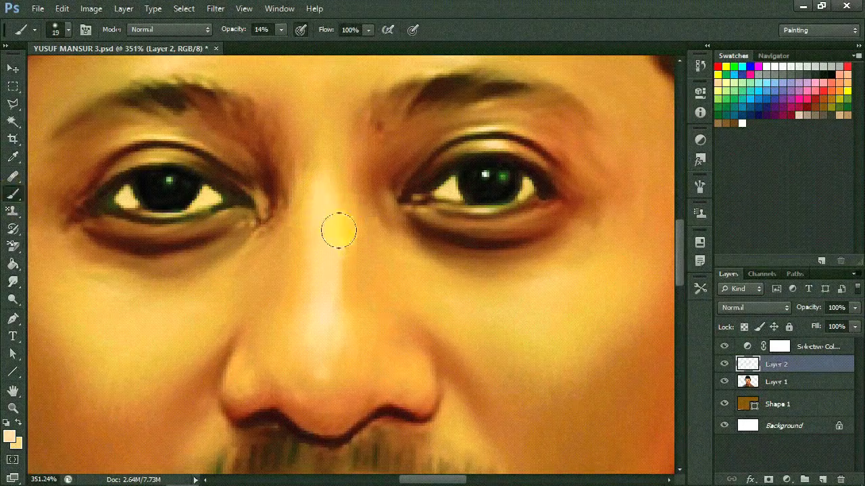
scroll(364, 367, "down", 5)
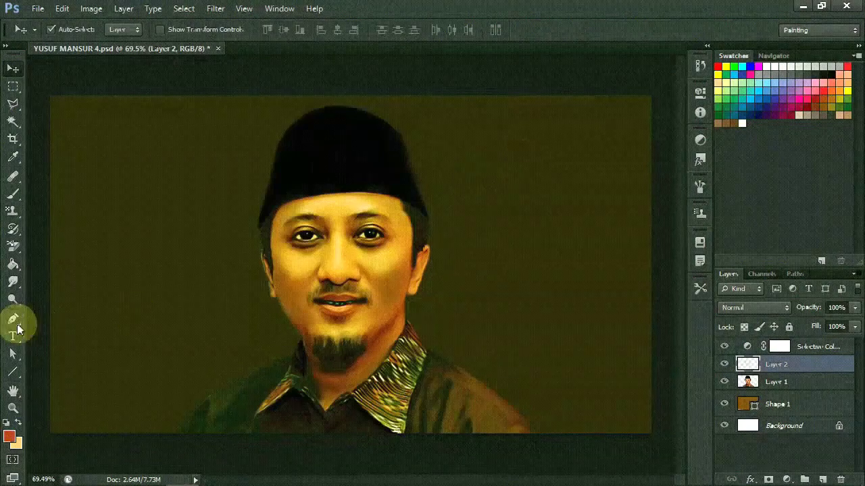
Step: Switch to the Eraser, reset brushes to the defaults, and make Layer 1 active
key("e")
left_click(67, 29)
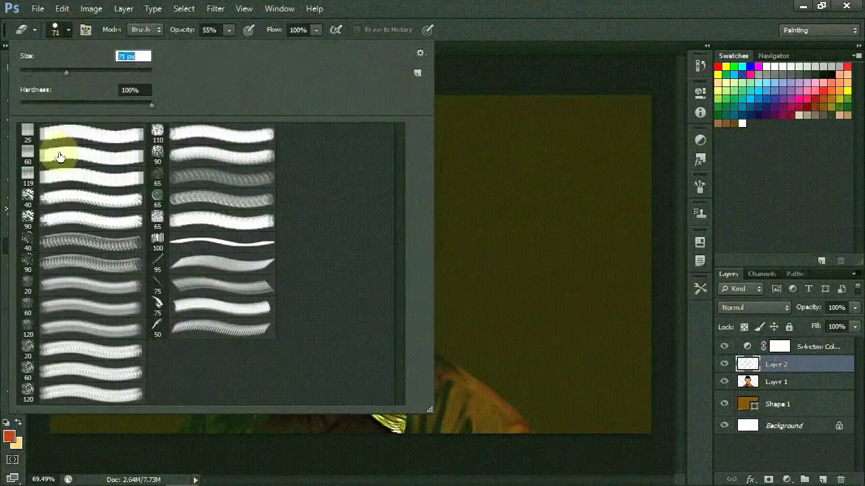
left_click(420, 53)
left_click(302, 186)
key("Return")
key("Return")
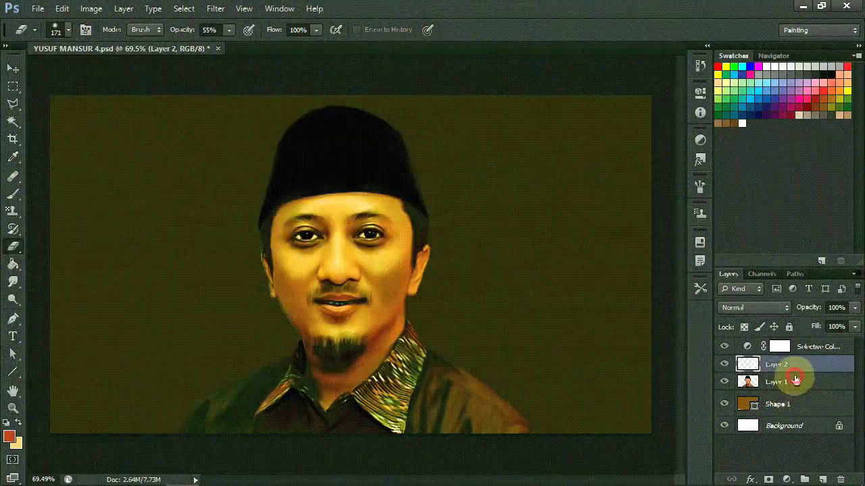
left_click(793, 380)
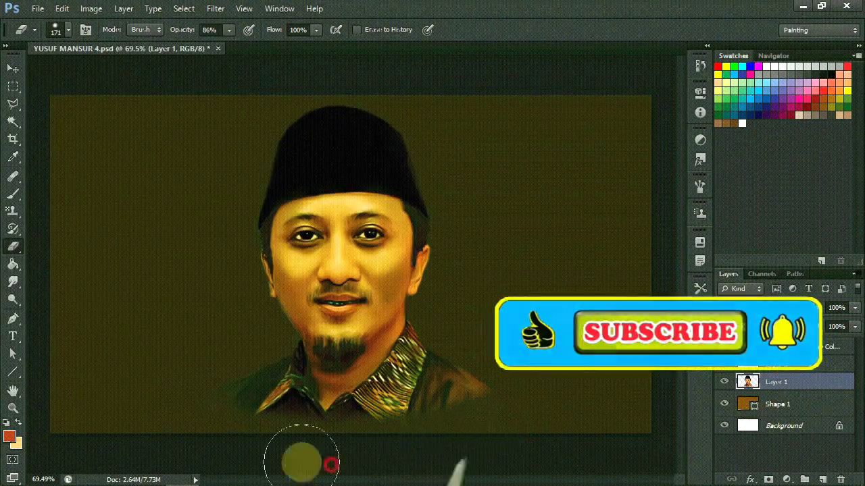
Step: Save the document under the new name YUSUF MANSUR 5
left_click(13, 68)
left_click(38, 8)
left_click(58, 169)
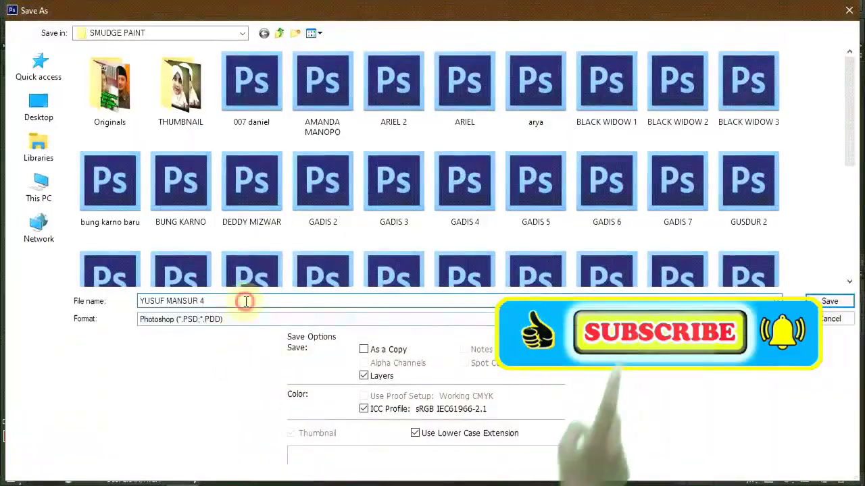
key("BackSpace")
type("5")
key("Return")
right_click(787, 382)
Step: Load a soft round brush set and paint a dark stroke across Shape 1's lower background
key("Escape")
key("b")
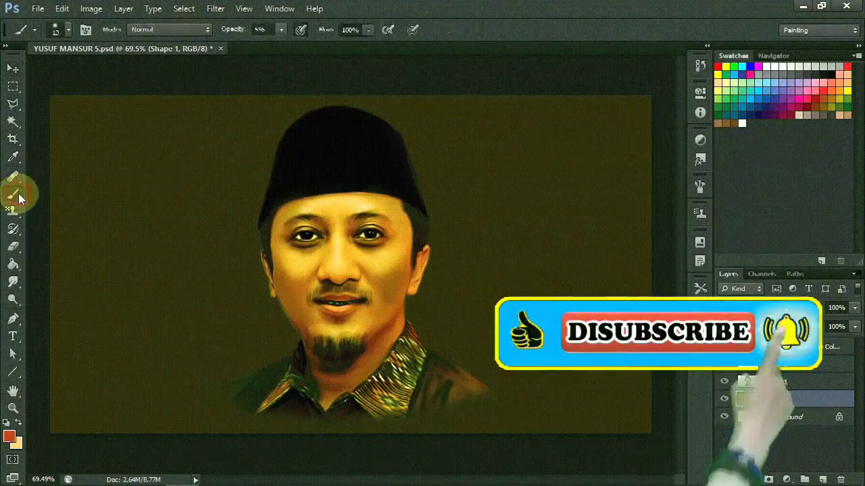
left_click(822, 480, "ctrl")
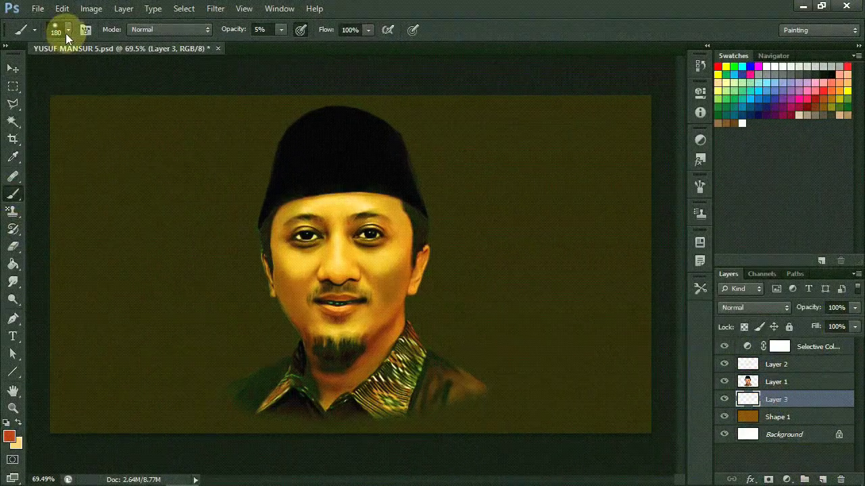
left_click(801, 408)
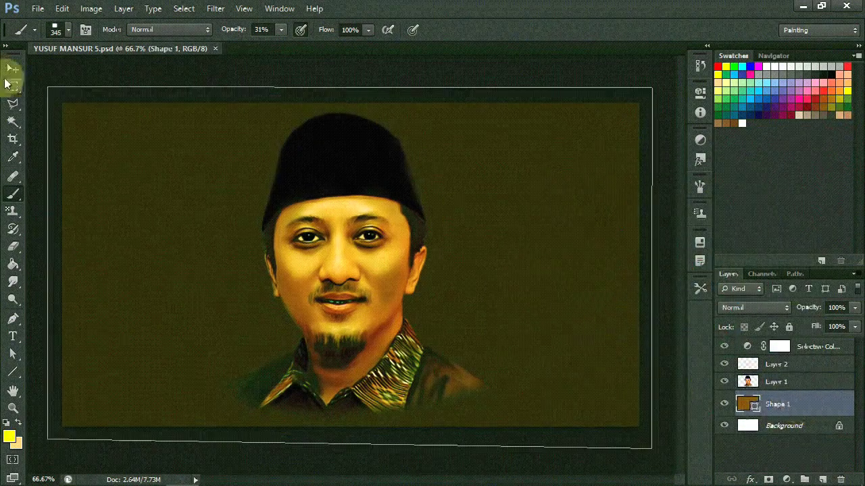
left_click(68, 29)
left_click(414, 72)
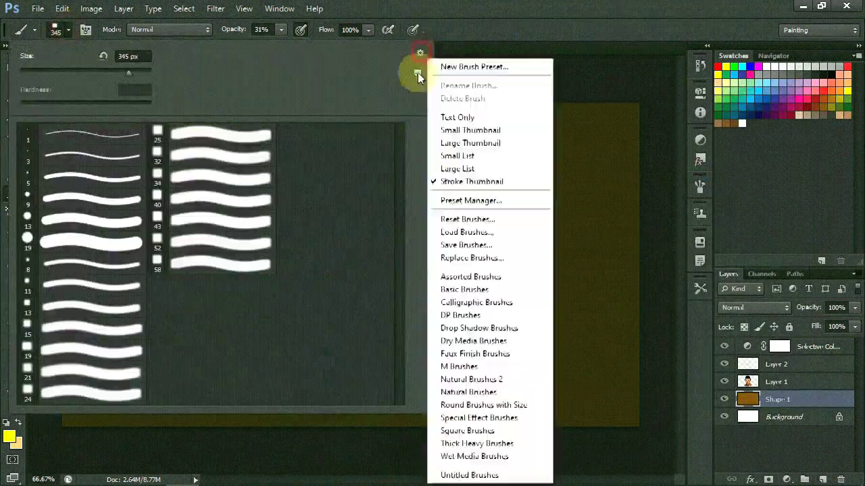
double_click(58, 193)
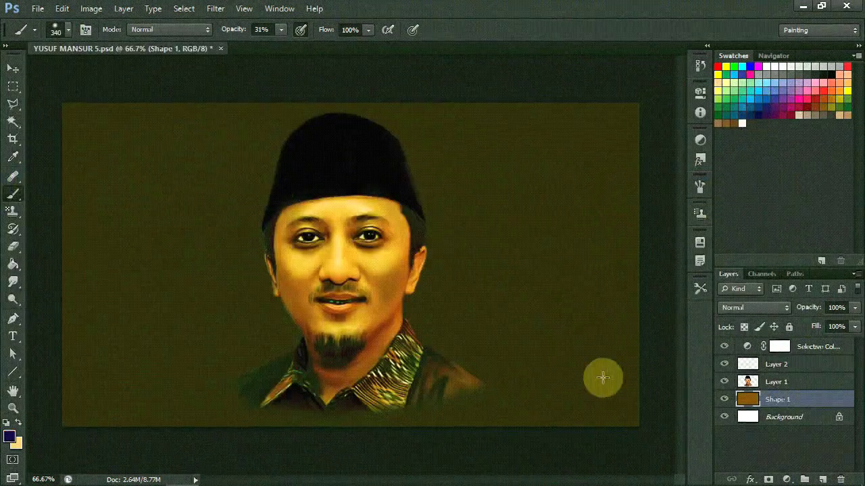
left_click_drag(602, 378, 84, 383)
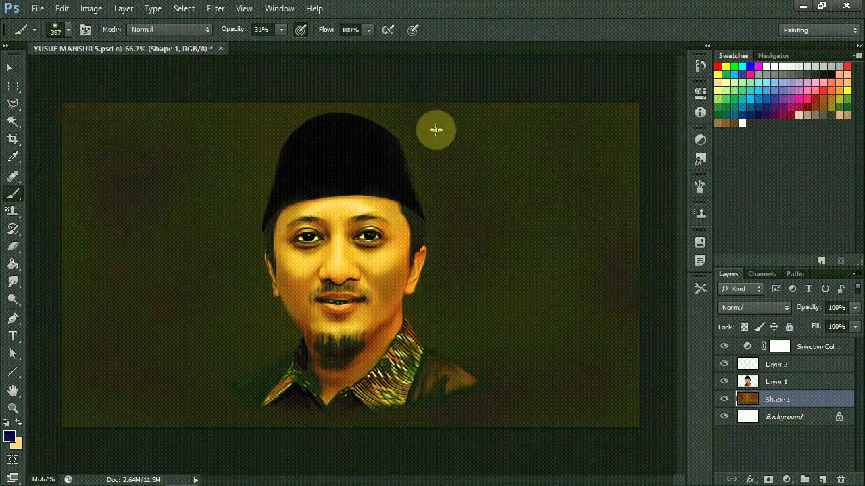
Step: Pick a cyan foreground and dab nine soft teal and blue-green blotches around the background
left_click(760, 98)
left_click(196, 162)
left_click(202, 263)
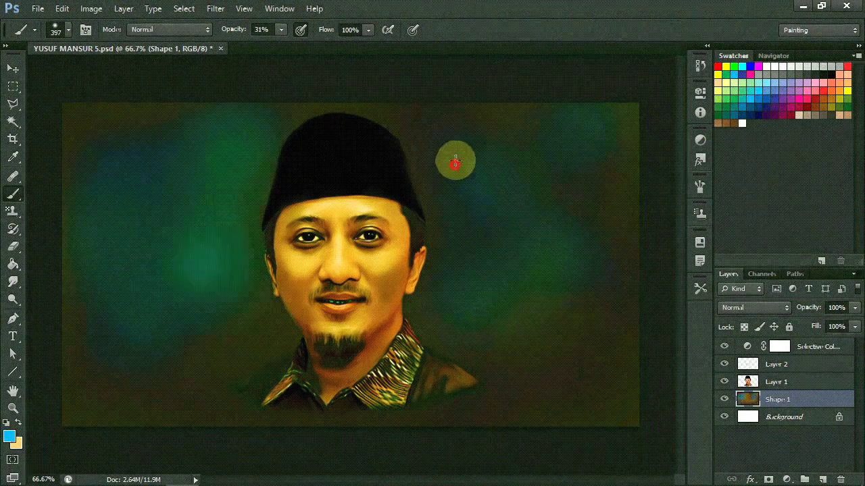
left_click(446, 145)
left_click(459, 283)
left_click(574, 162)
left_click(108, 125)
left_click(88, 328)
left_click(547, 338)
left_click(122, 392)
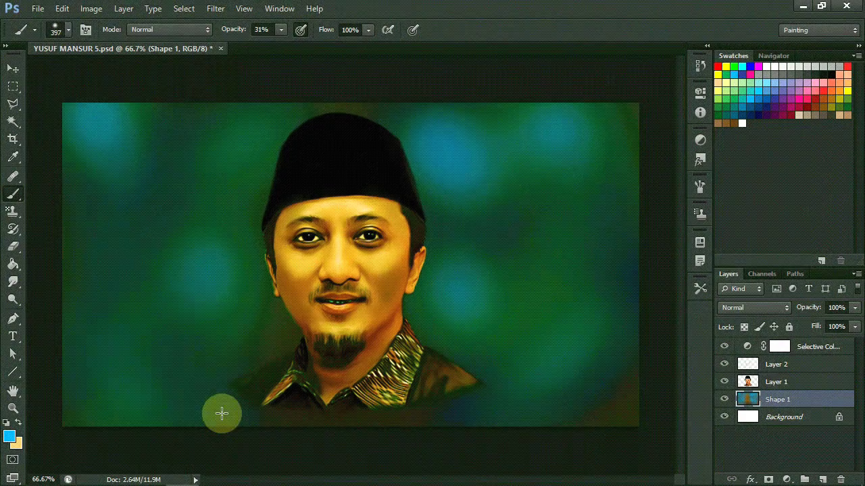
Step: Ready a 65 px soft Smudge brush at 27% strength on Layer 1
left_click(13, 283)
left_click(777, 381)
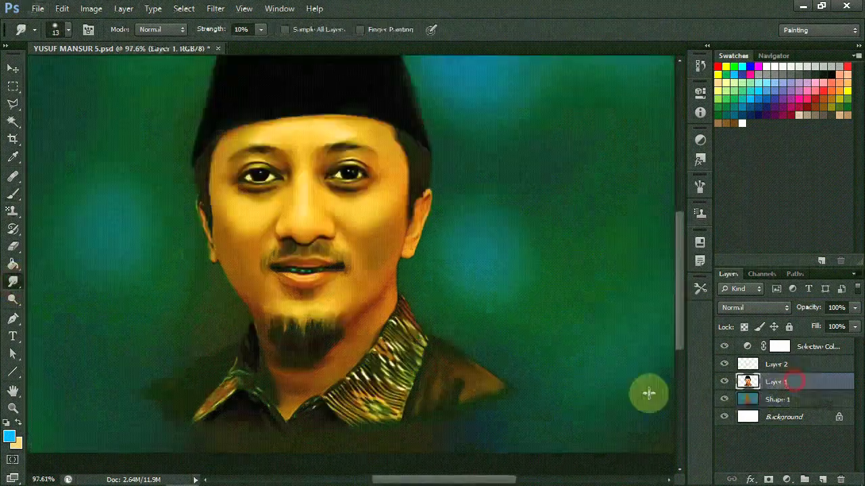
scroll(646, 392, "up", 3)
left_click(61, 29)
left_click(420, 52)
left_click(376, 199)
double_click(158, 175)
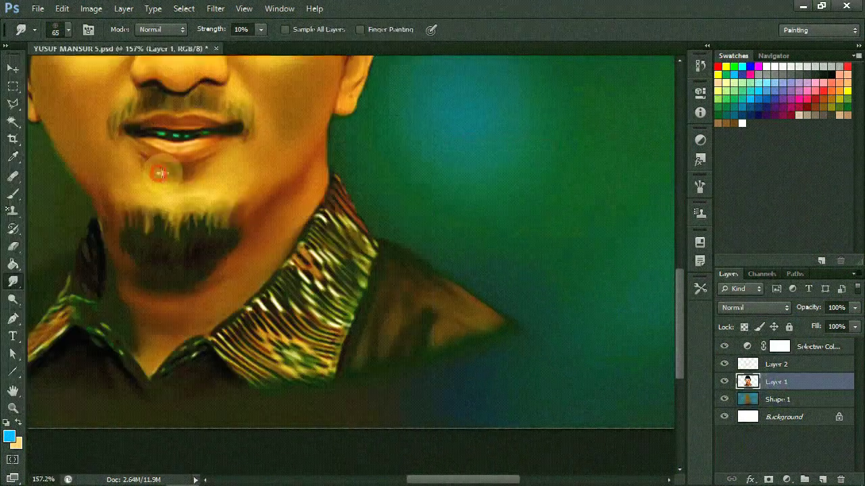
left_click(242, 44)
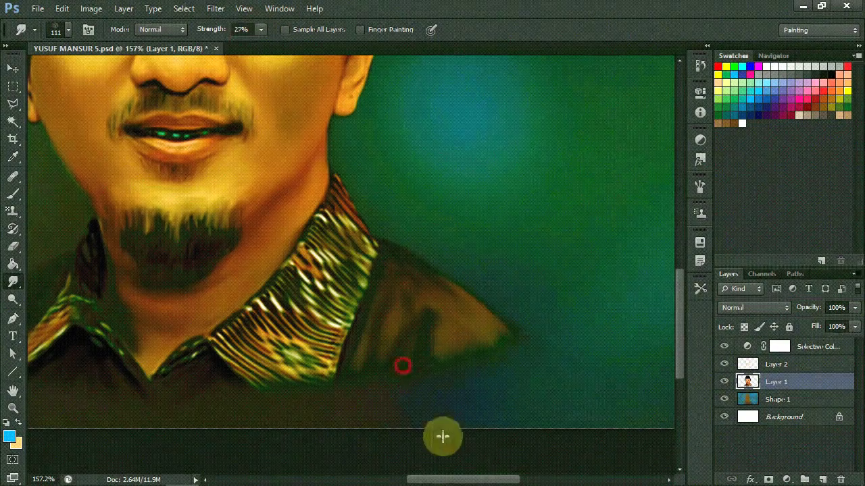
scroll(180, 351, "left", 5)
scroll(384, 385, "down", 2)
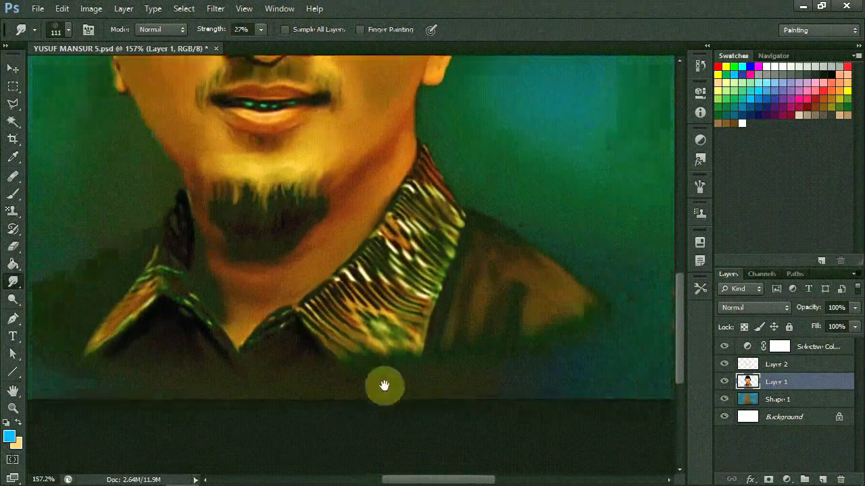
scroll(511, 328, "down", 1)
scroll(539, 298, "down", 1)
Step: Apply Levels with the midtone slider moved to 1.20
key("ctrl+l")
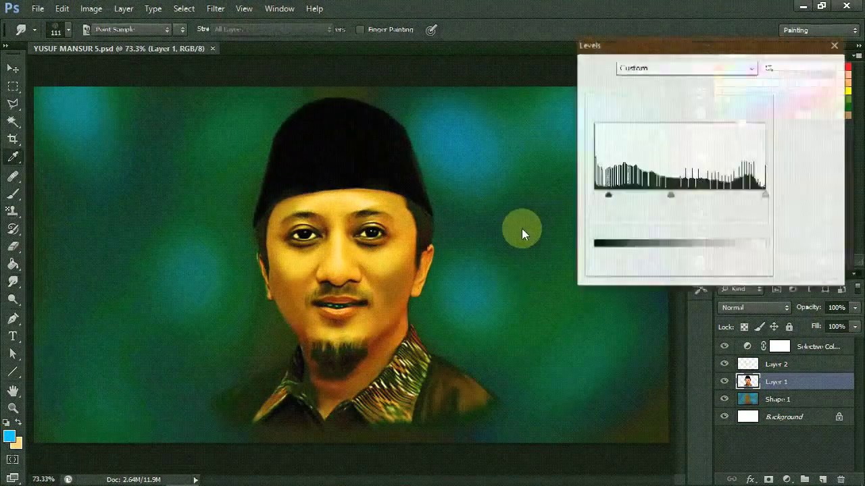
left_click_drag(666, 194, 676, 194)
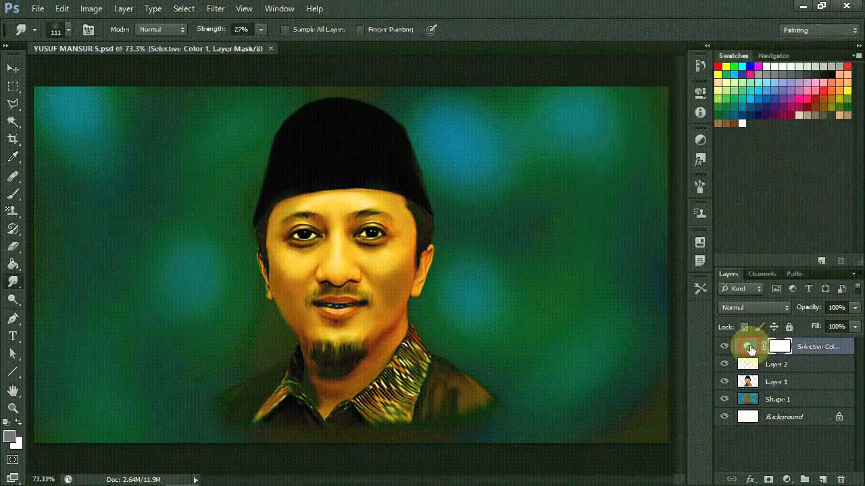